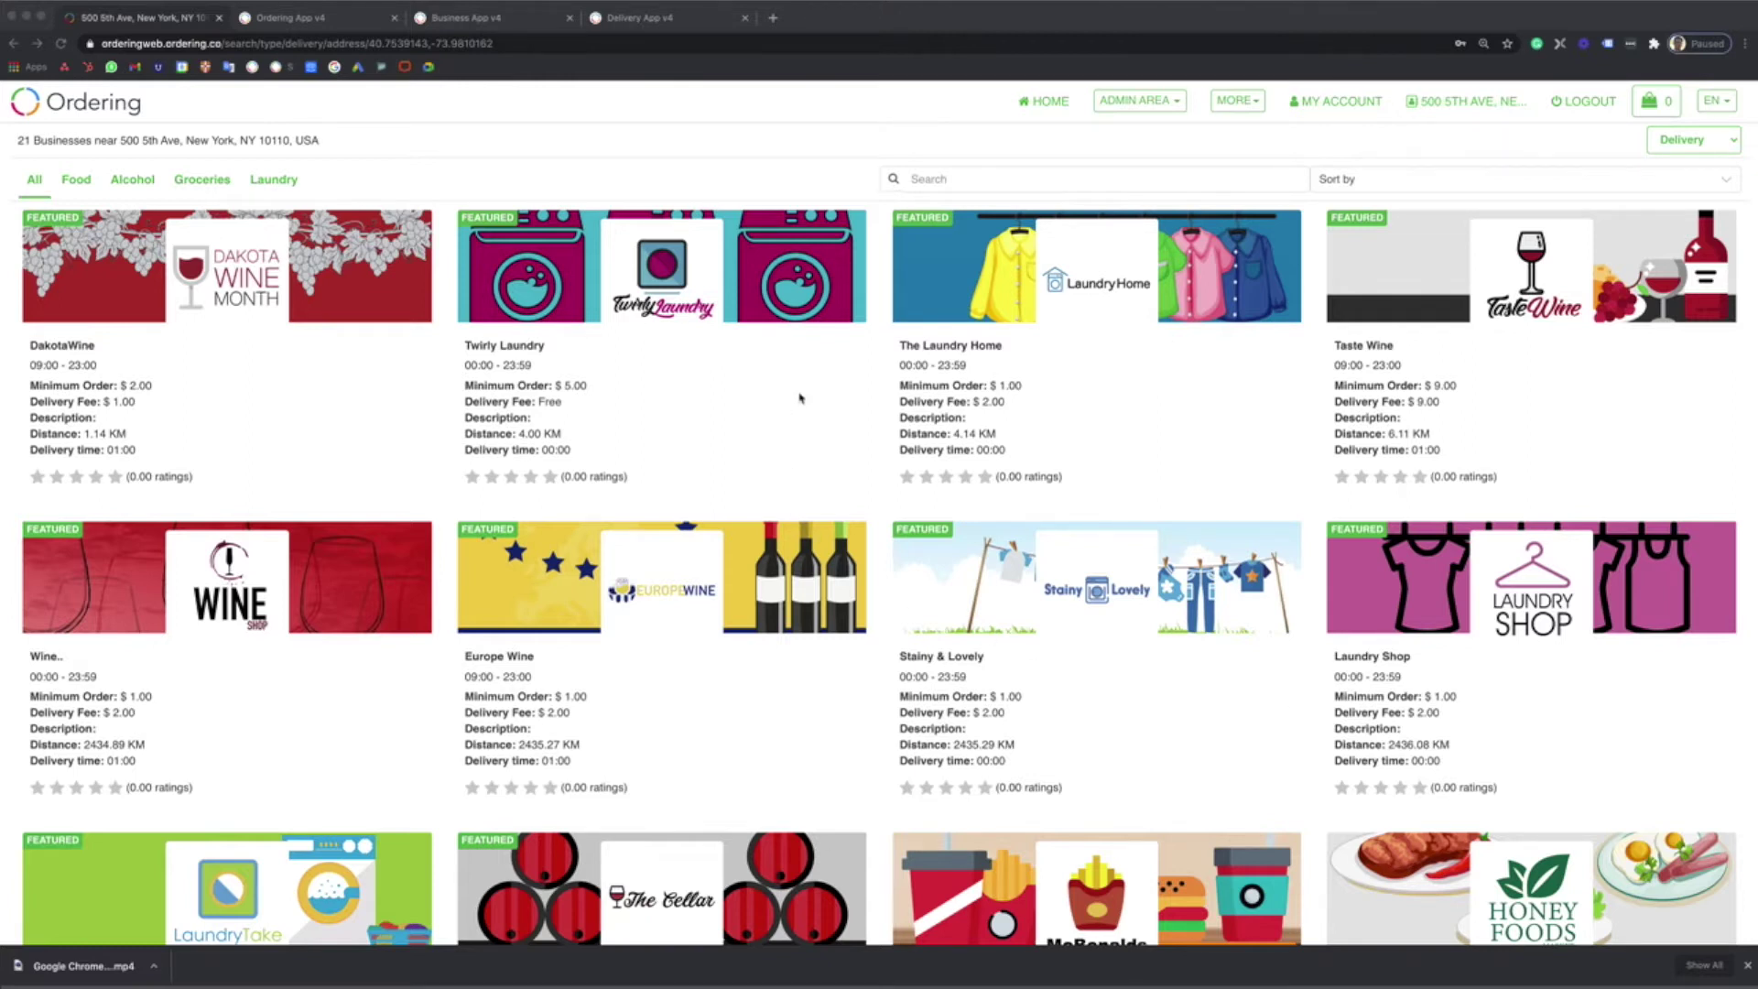
Step: Look over the Ordering, Business and Delivery apps in turn
left_click(322, 20)
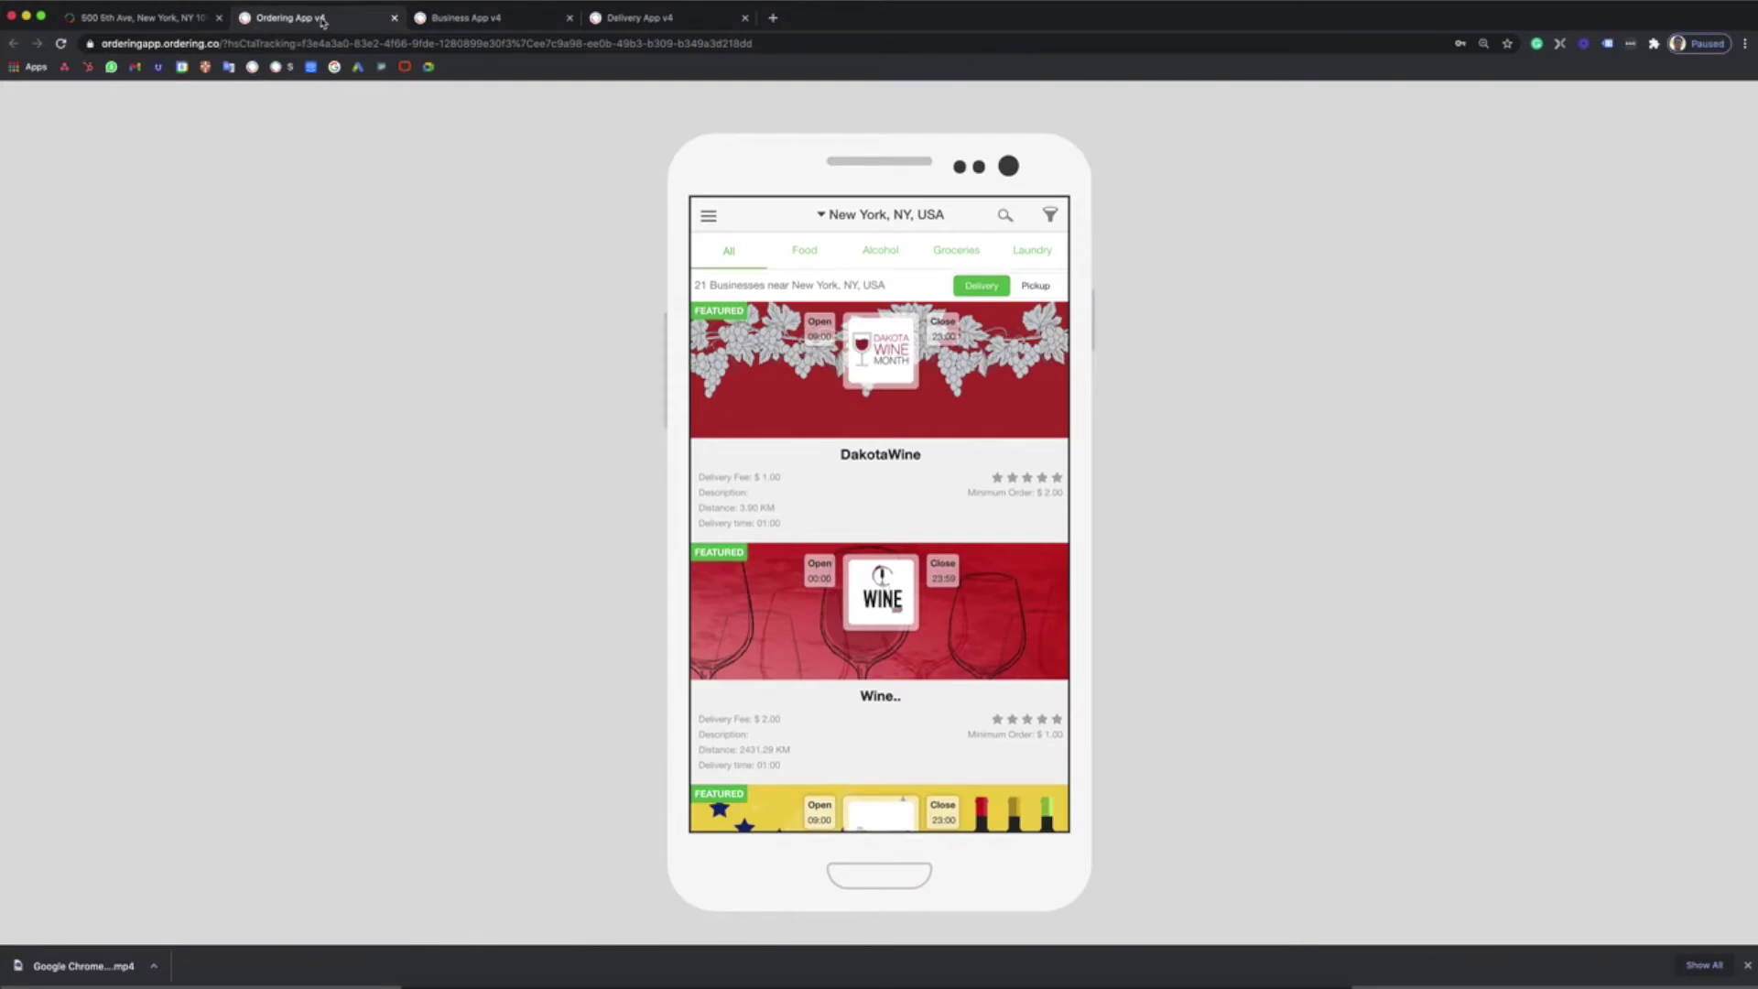
left_click(467, 20)
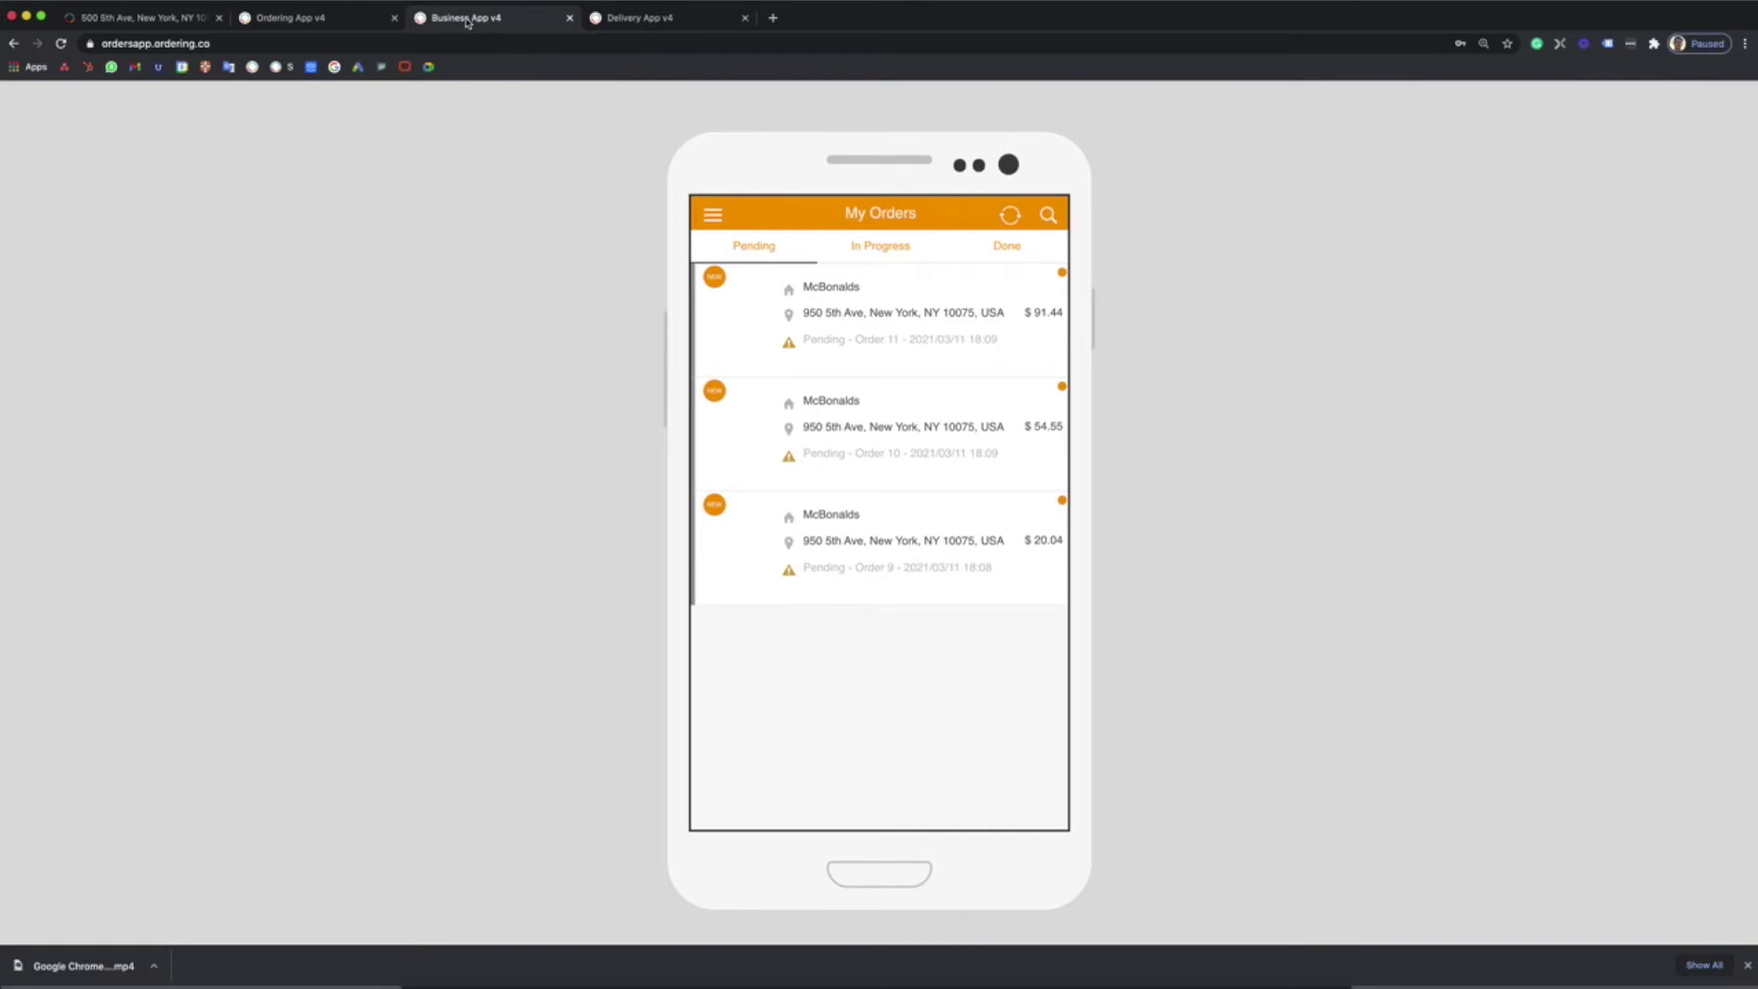
left_click(638, 18)
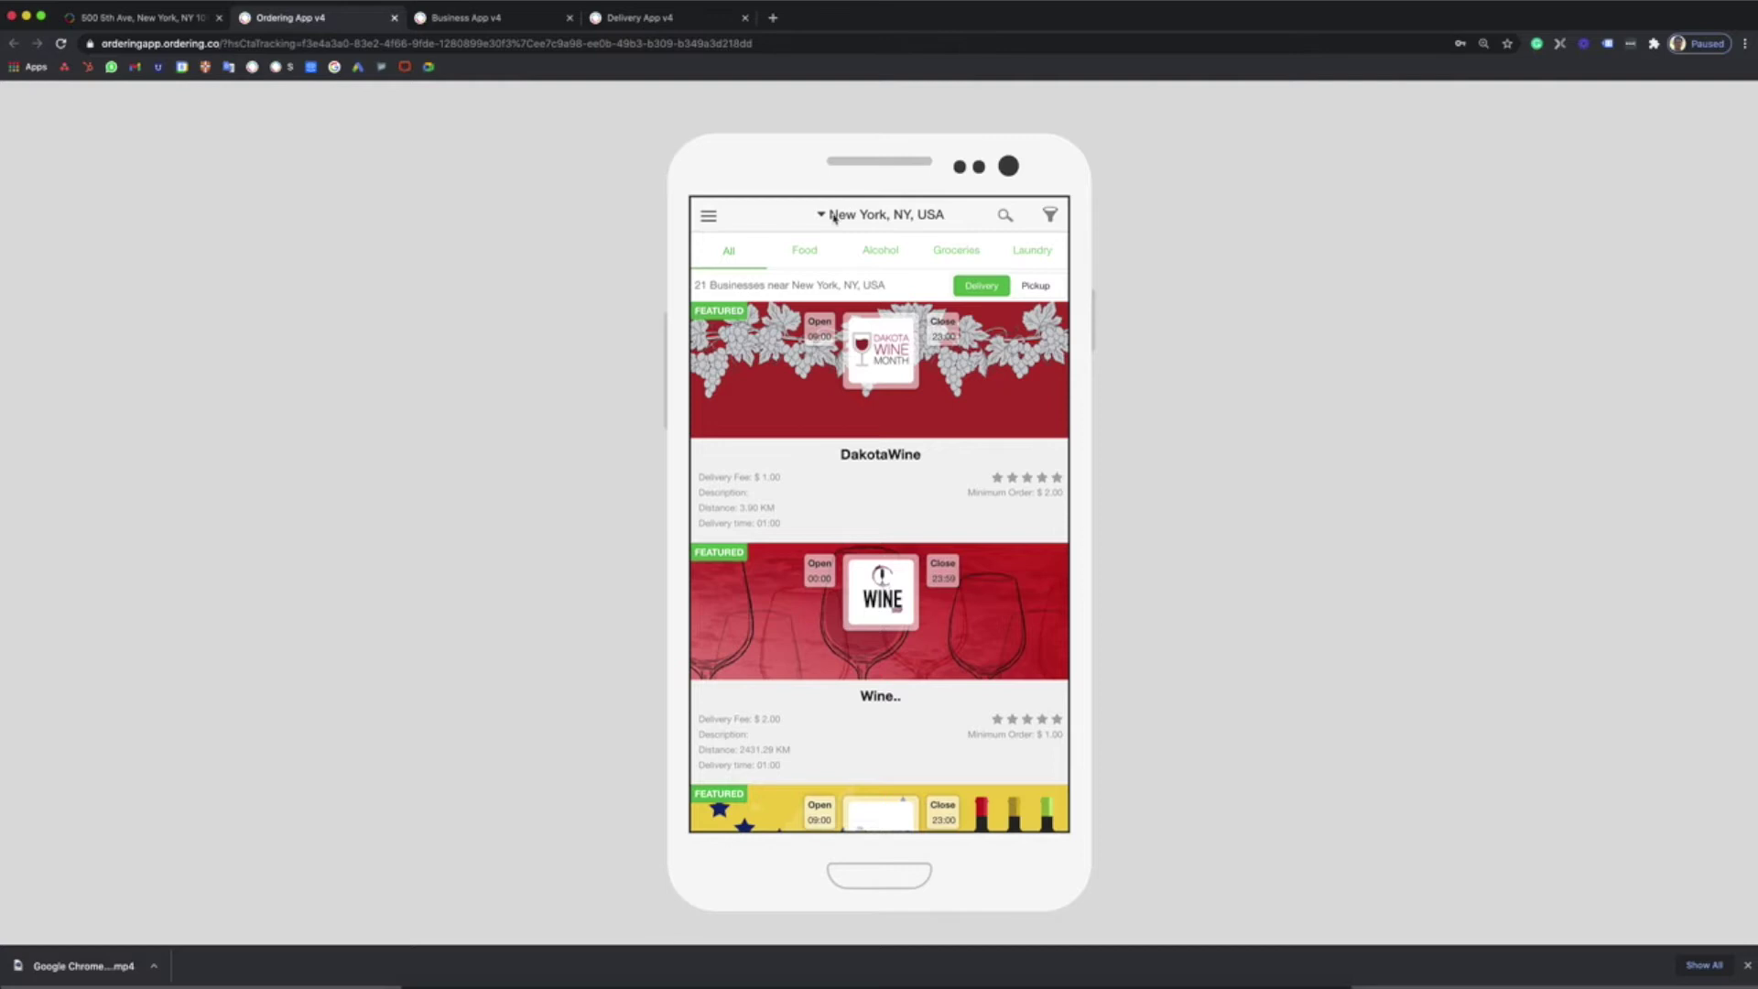
Step: Scroll the New York business list and open McBonalds' store page
scroll(917, 423, "down", 10)
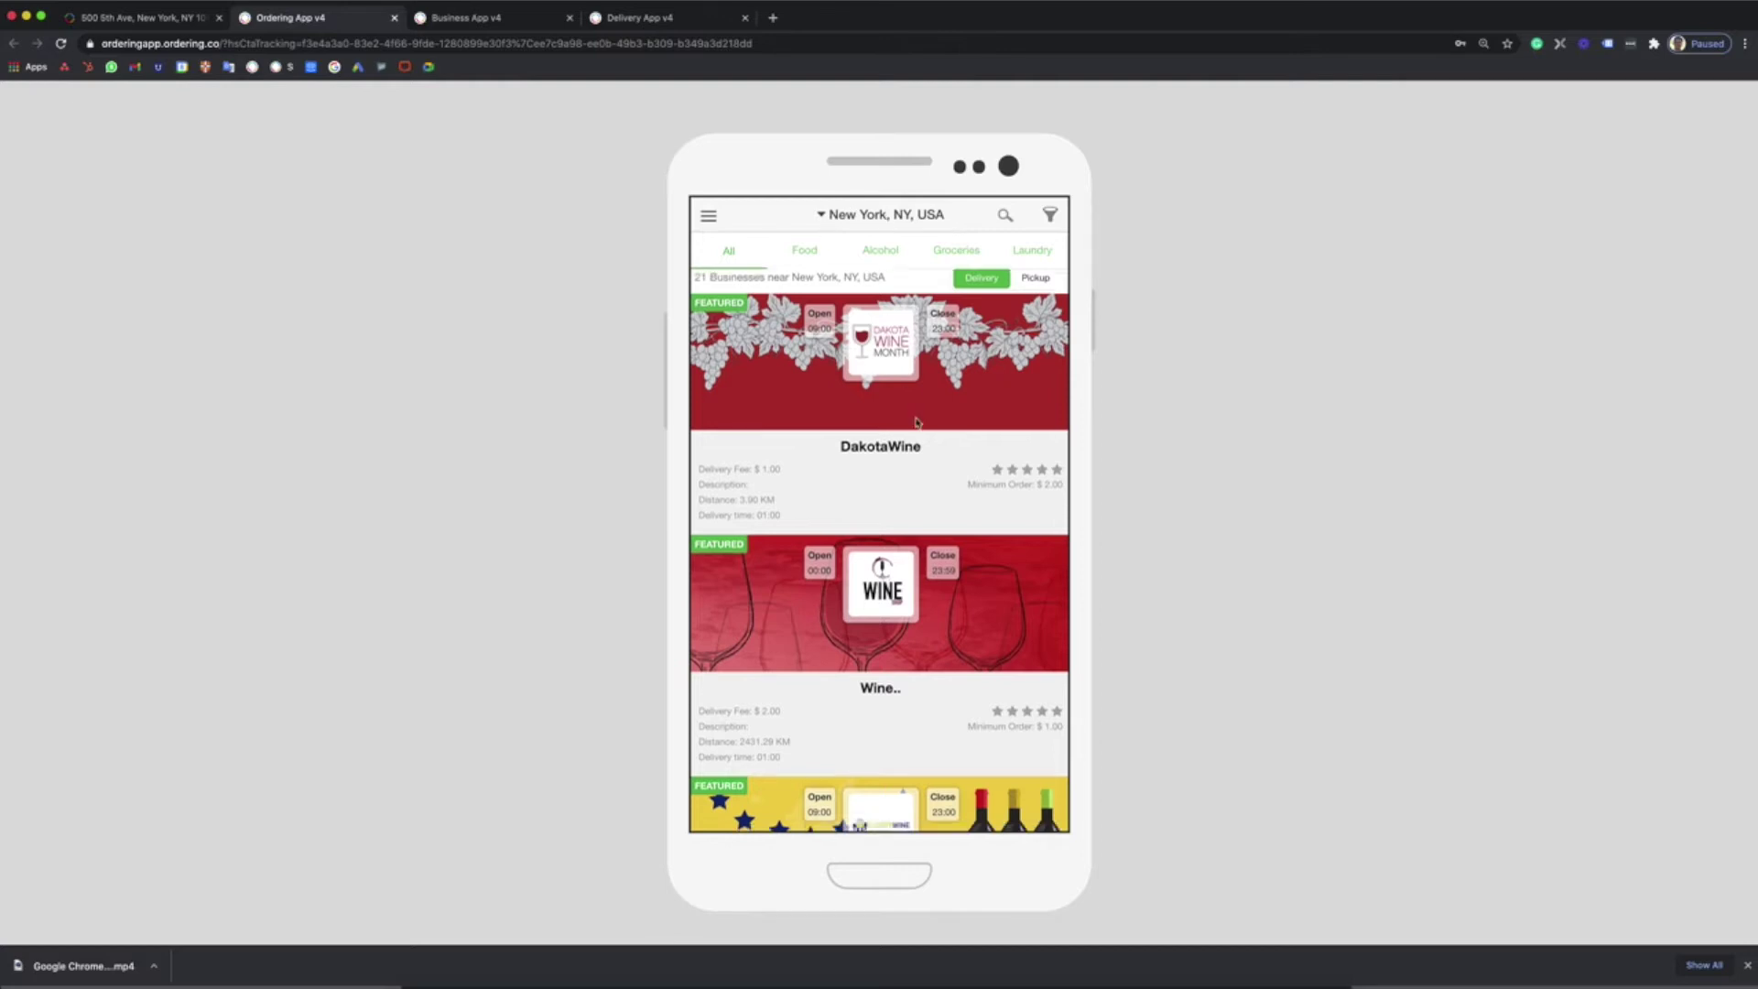
scroll(916, 423, "down", 3)
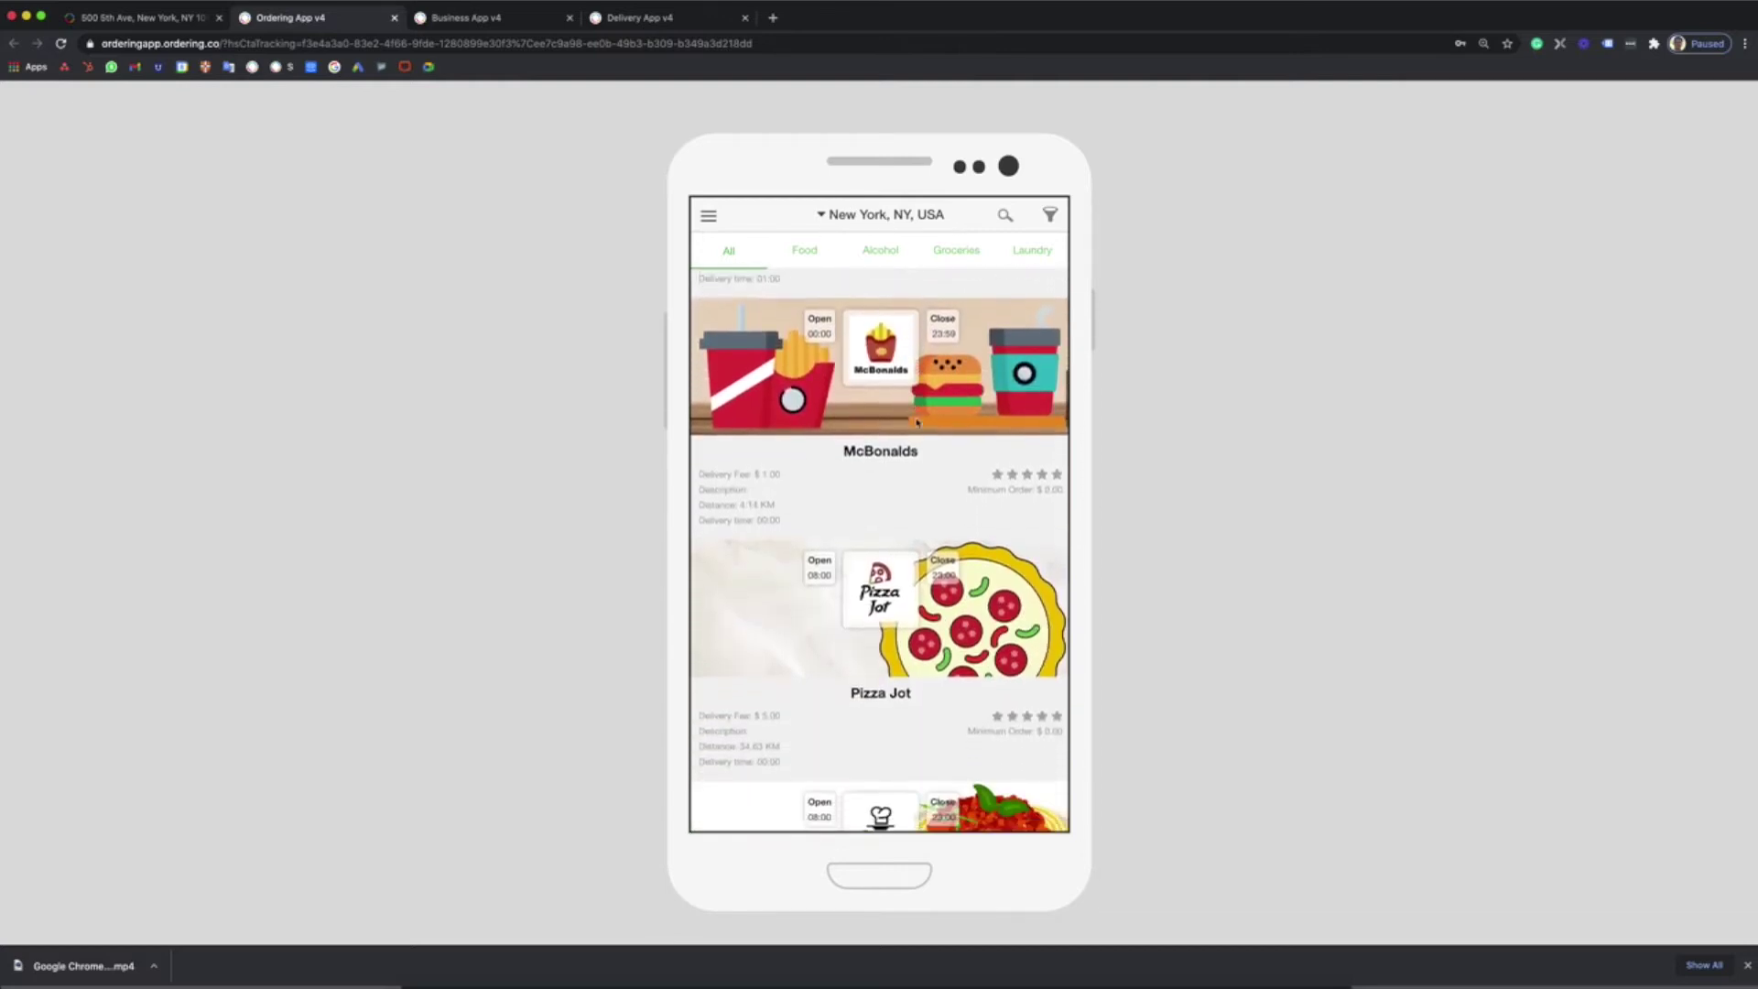
scroll(916, 423, "up", 1)
scroll(916, 421, "up", 3)
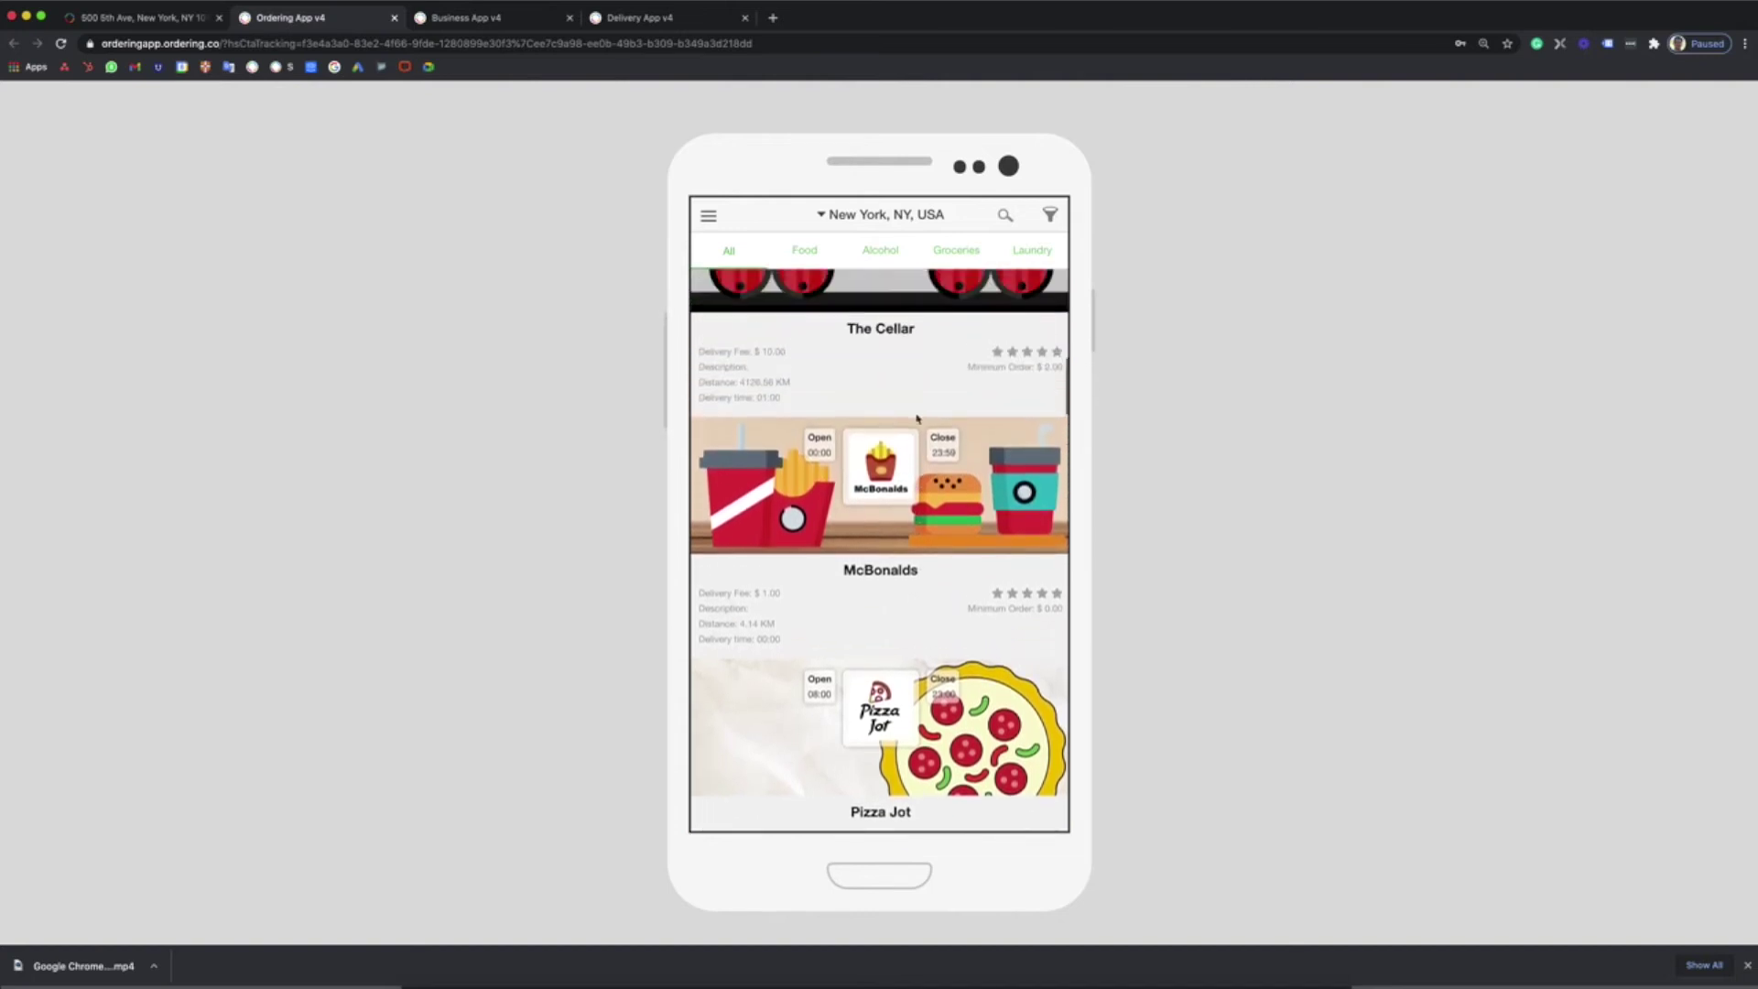
left_click(890, 451)
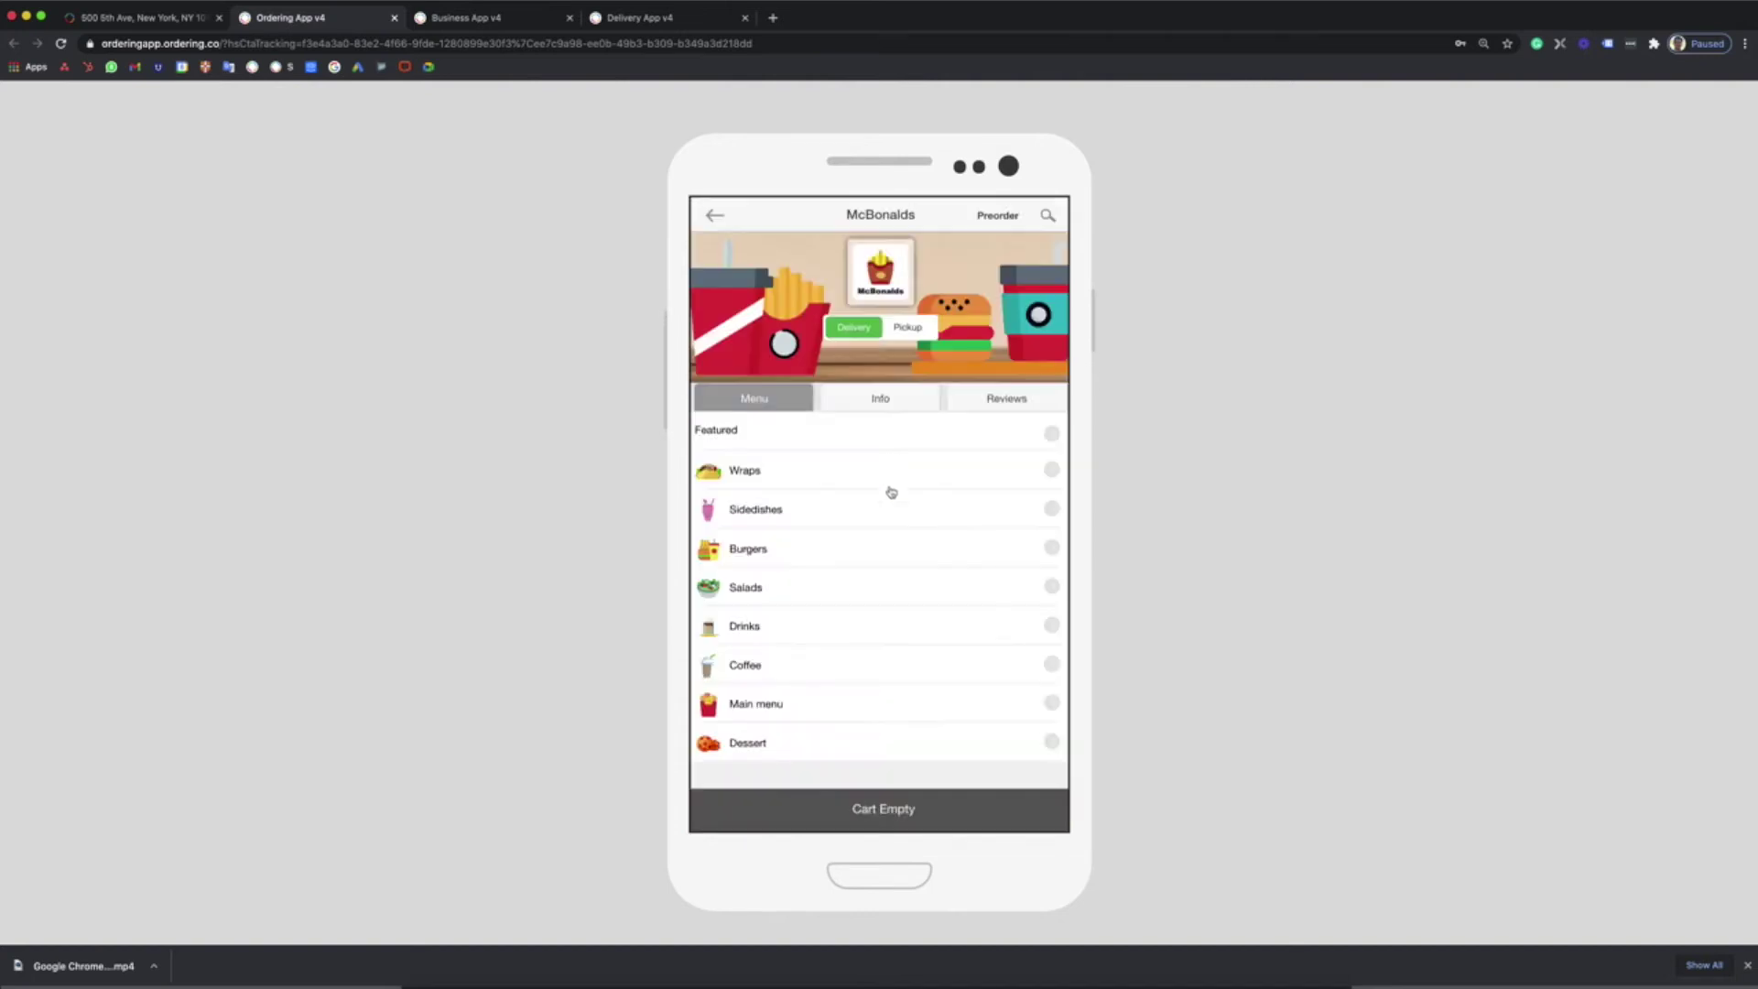
Step: Add a small Bacon club house burger with cheese and no combo ($14.00) to the cart
left_click(836, 561)
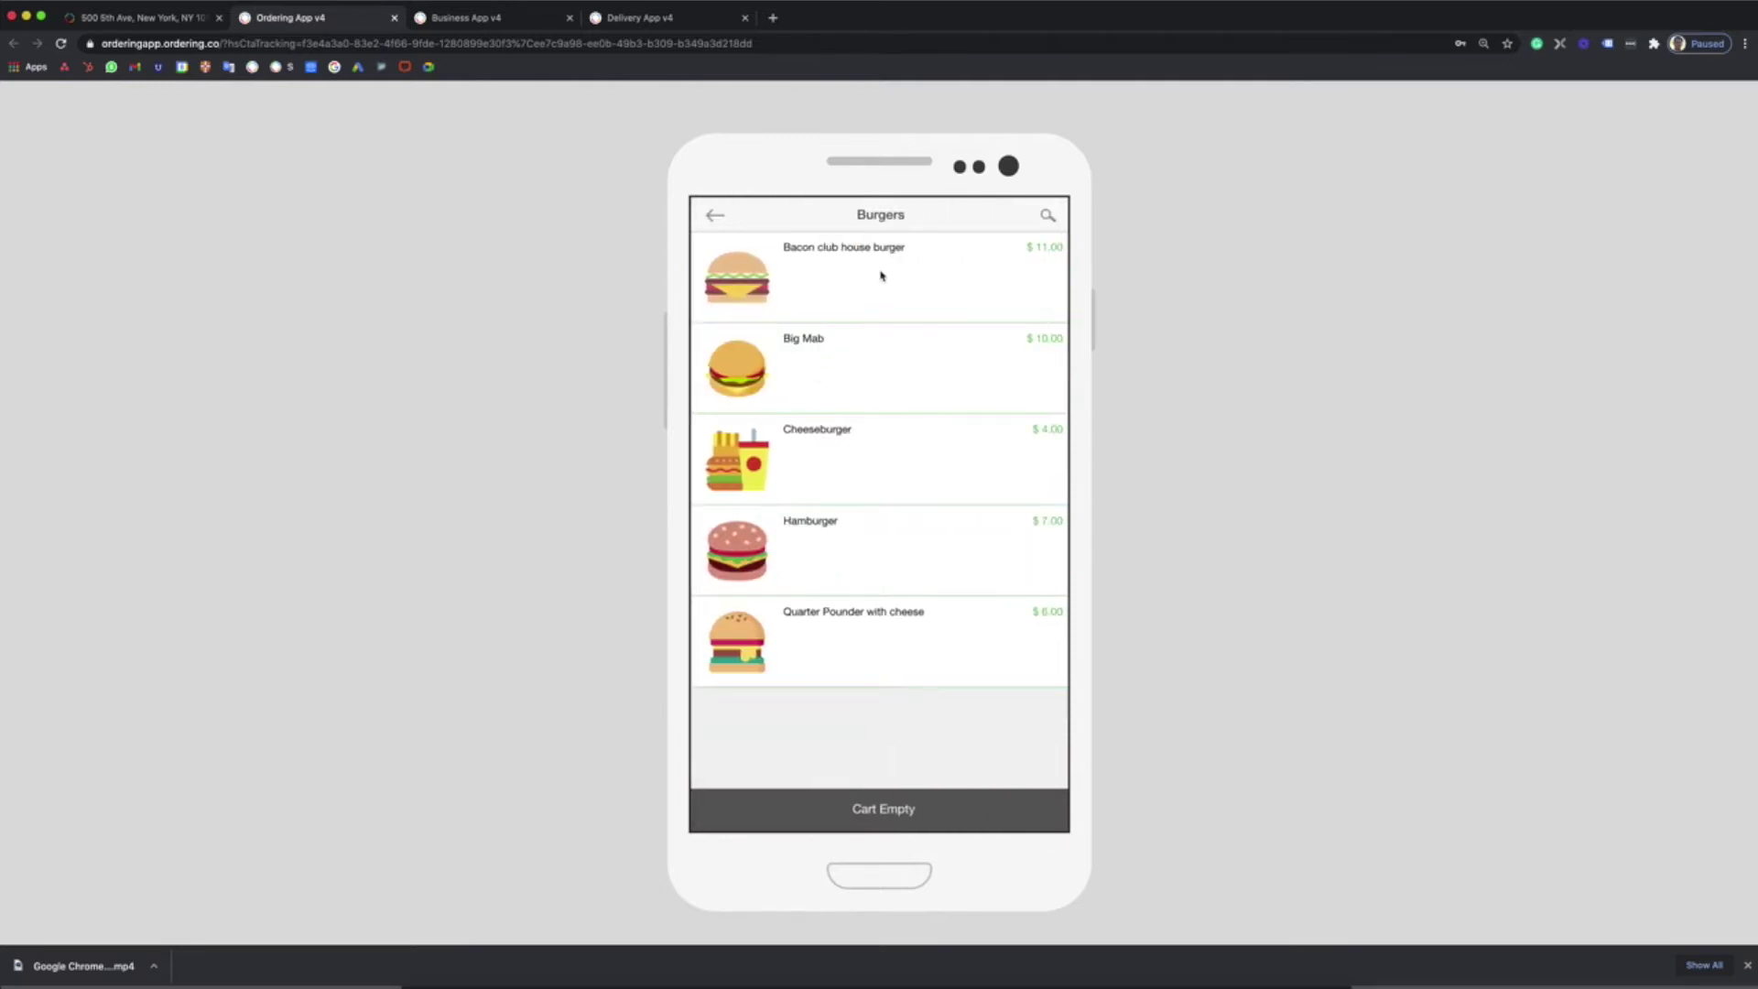
left_click(880, 276)
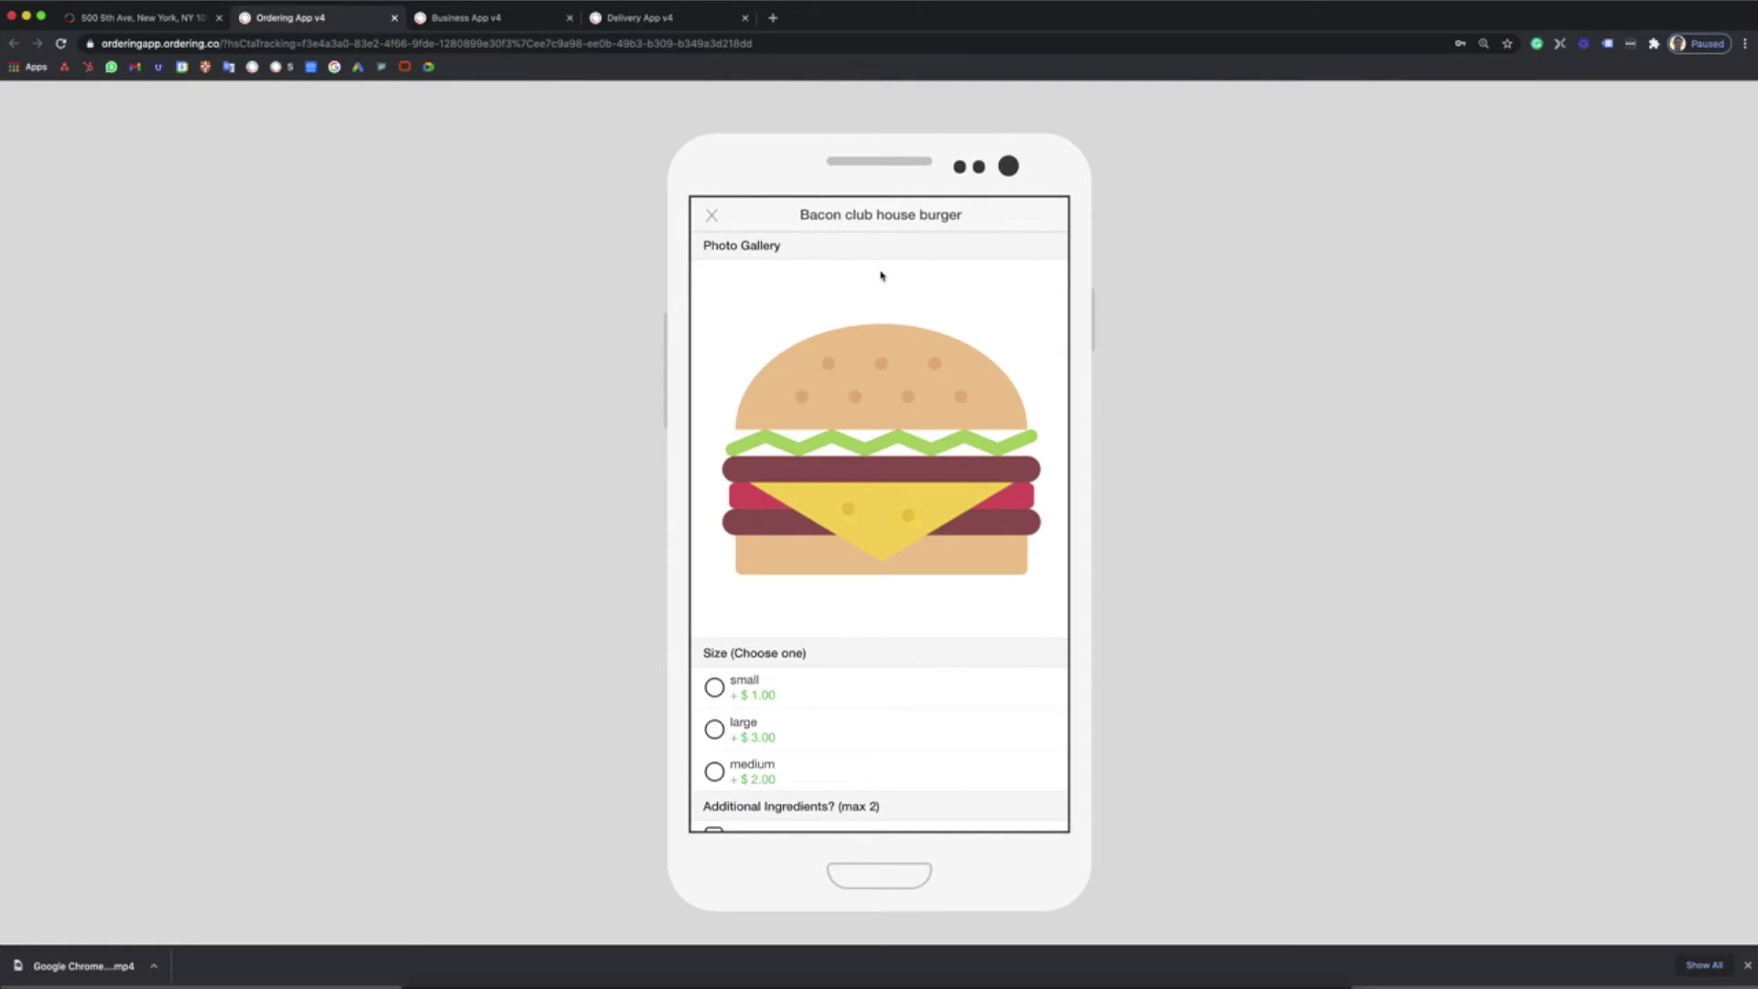
scroll(864, 357, "down", 5)
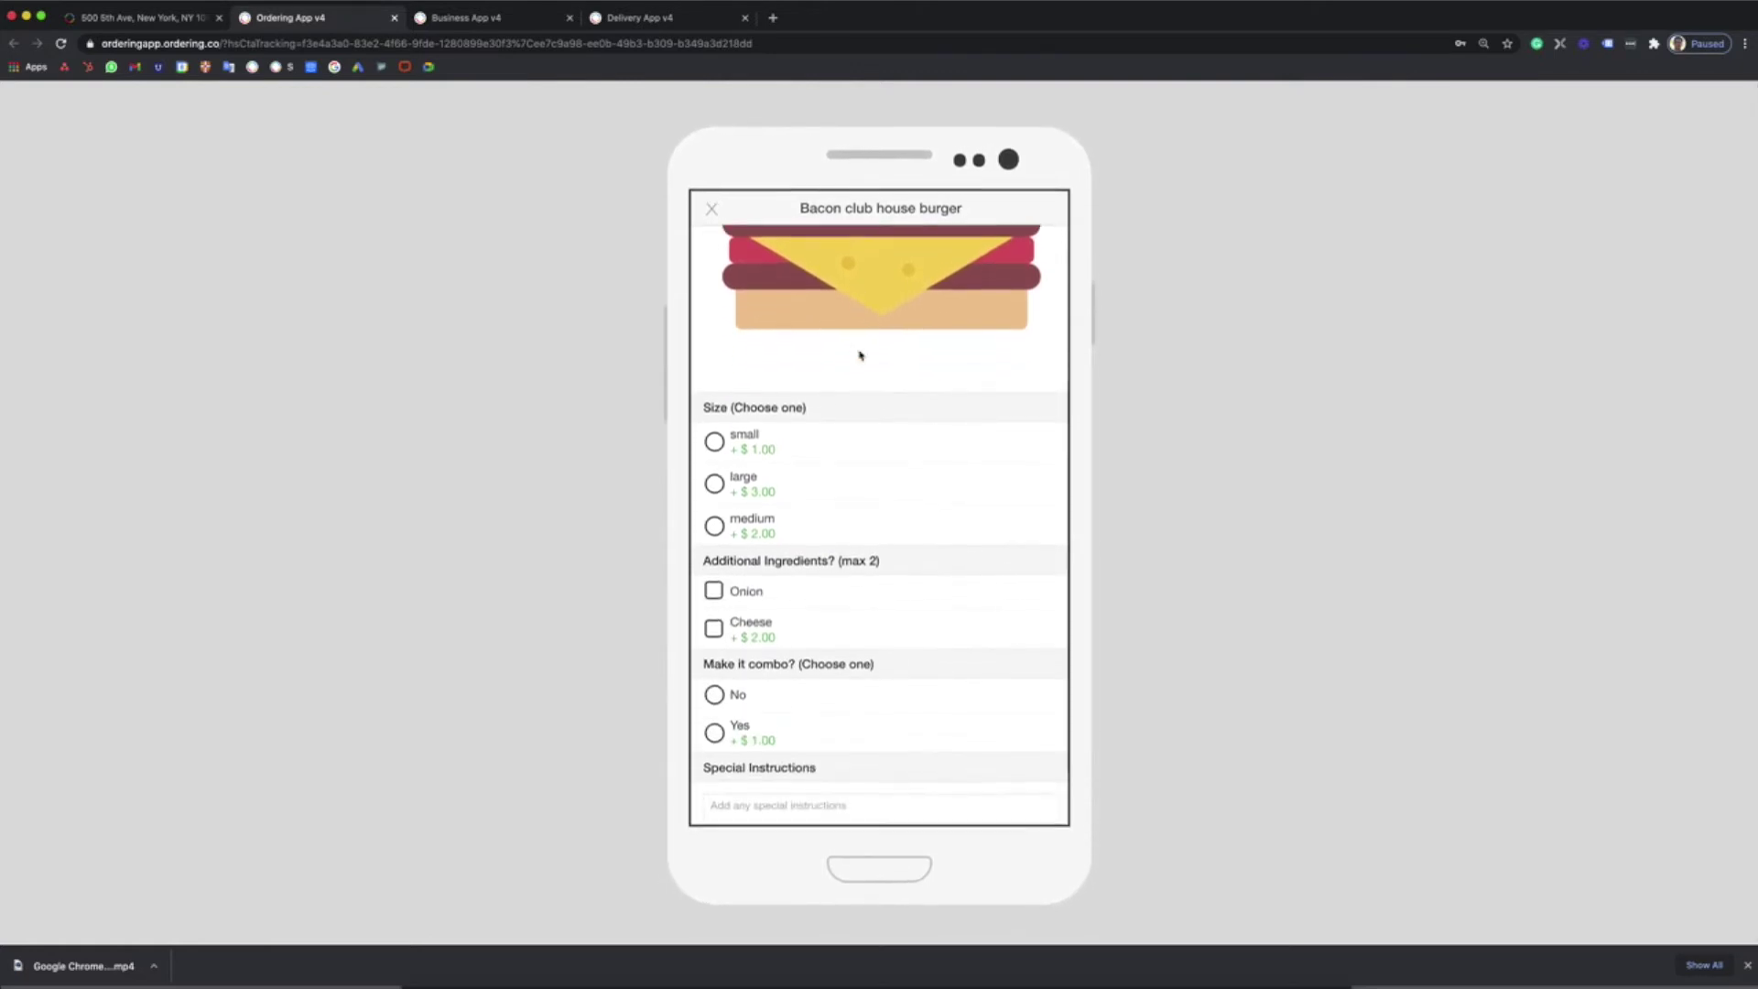
left_click(714, 366)
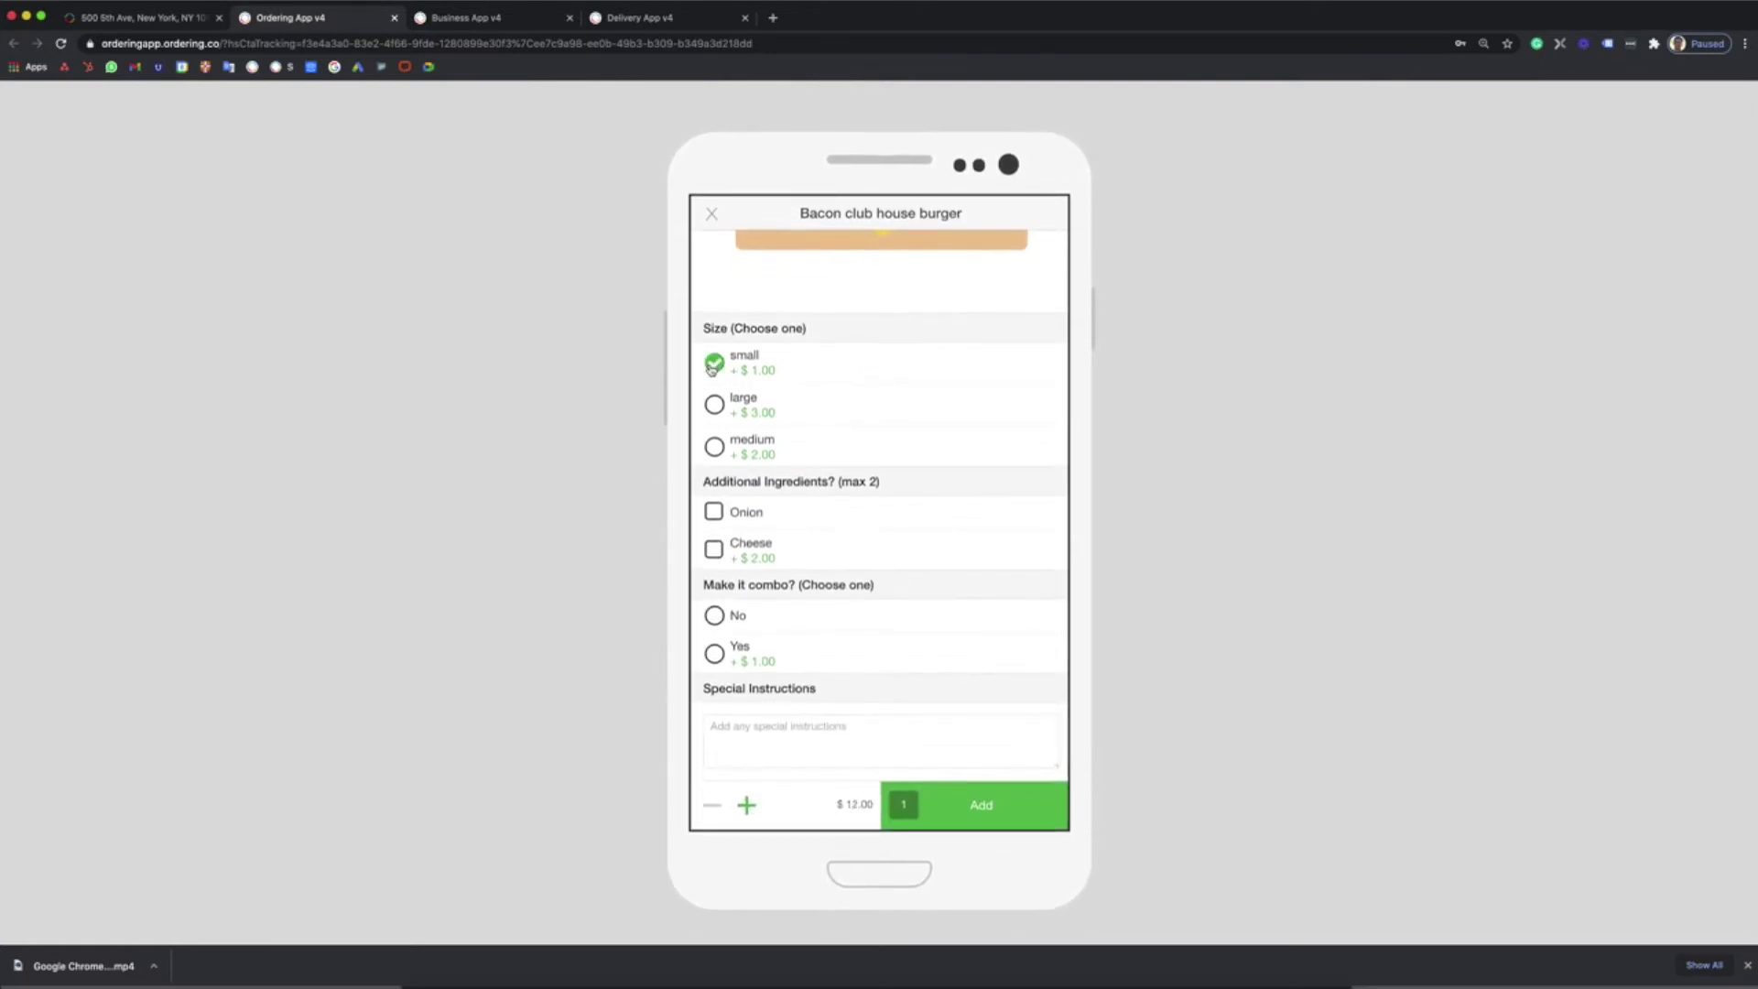
left_click(714, 552)
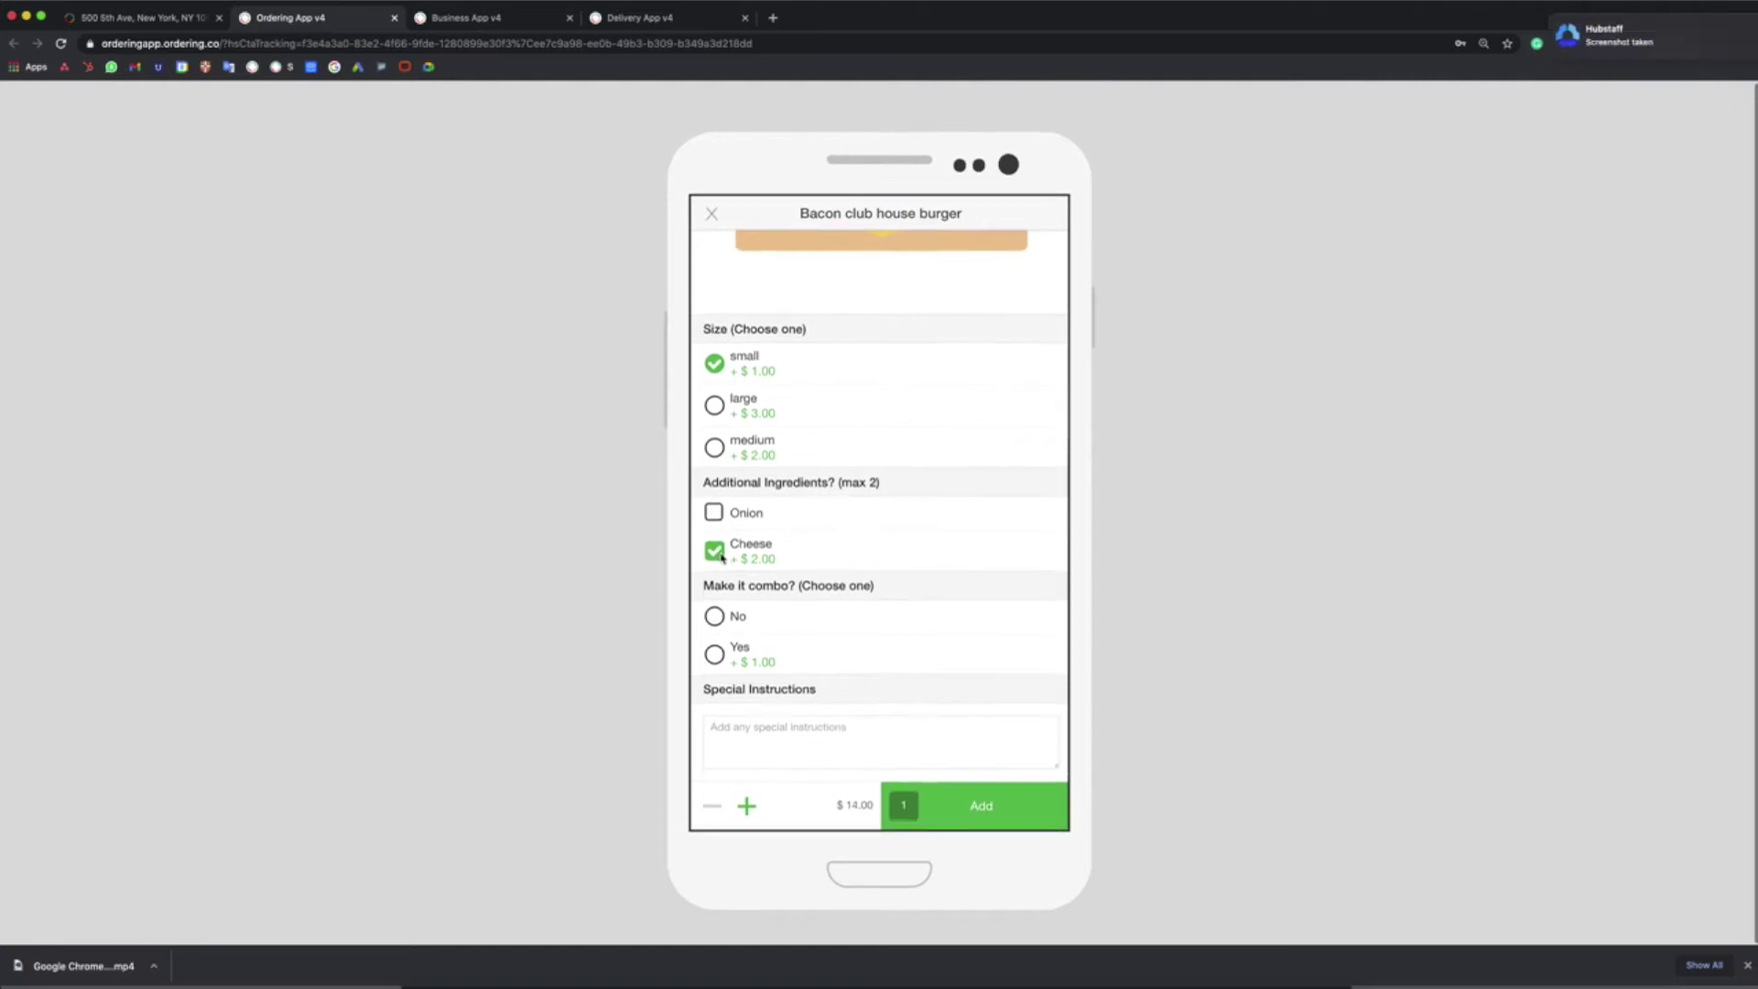
left_click(714, 616)
left_click(952, 801)
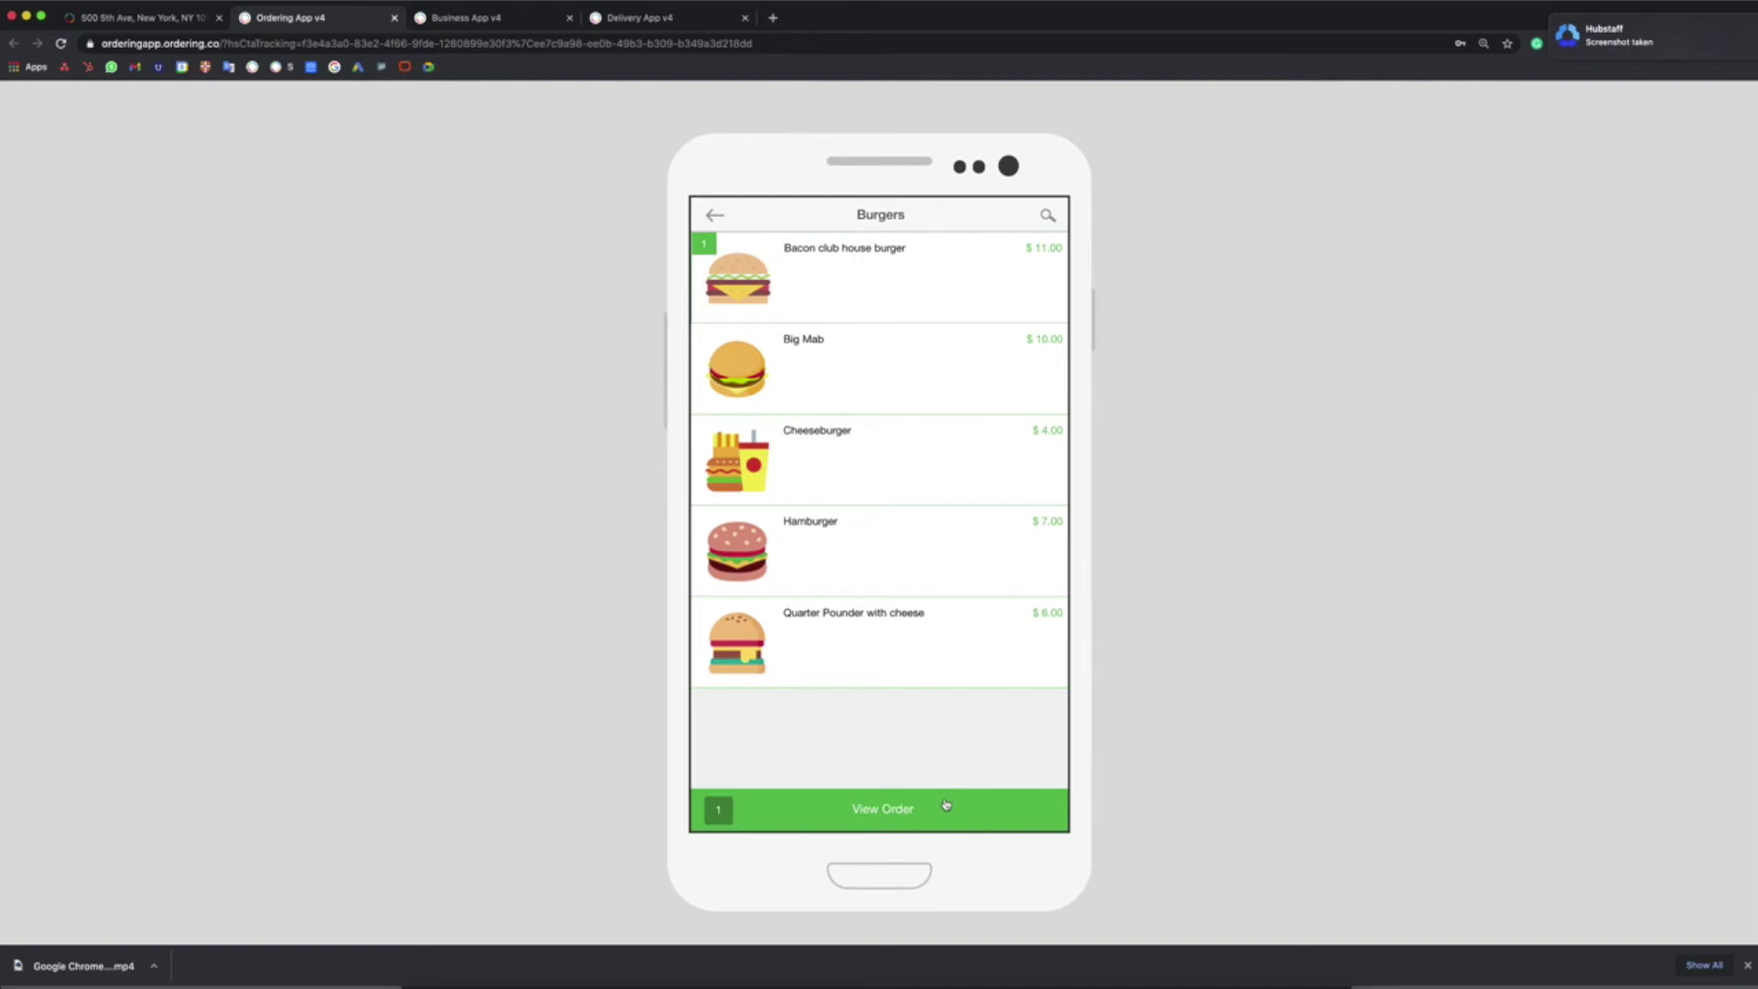
Step: Review the order, go to checkout and choose Cash as the payment method
left_click(952, 797)
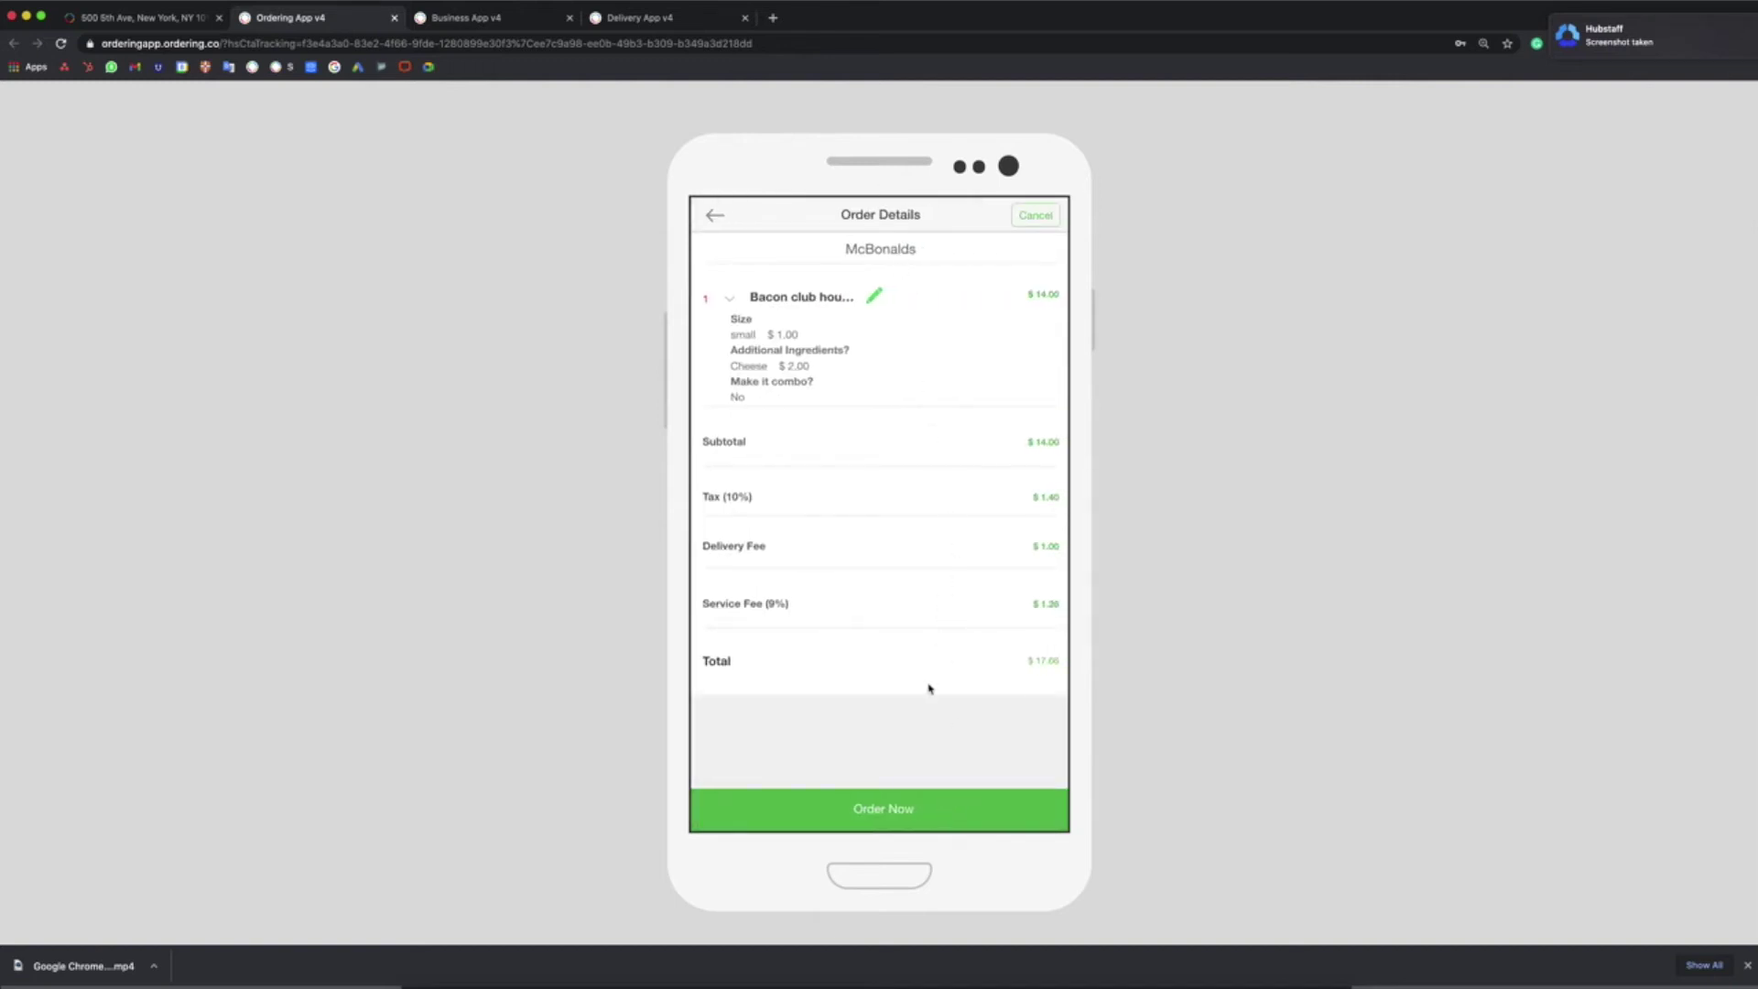
left_click(904, 795)
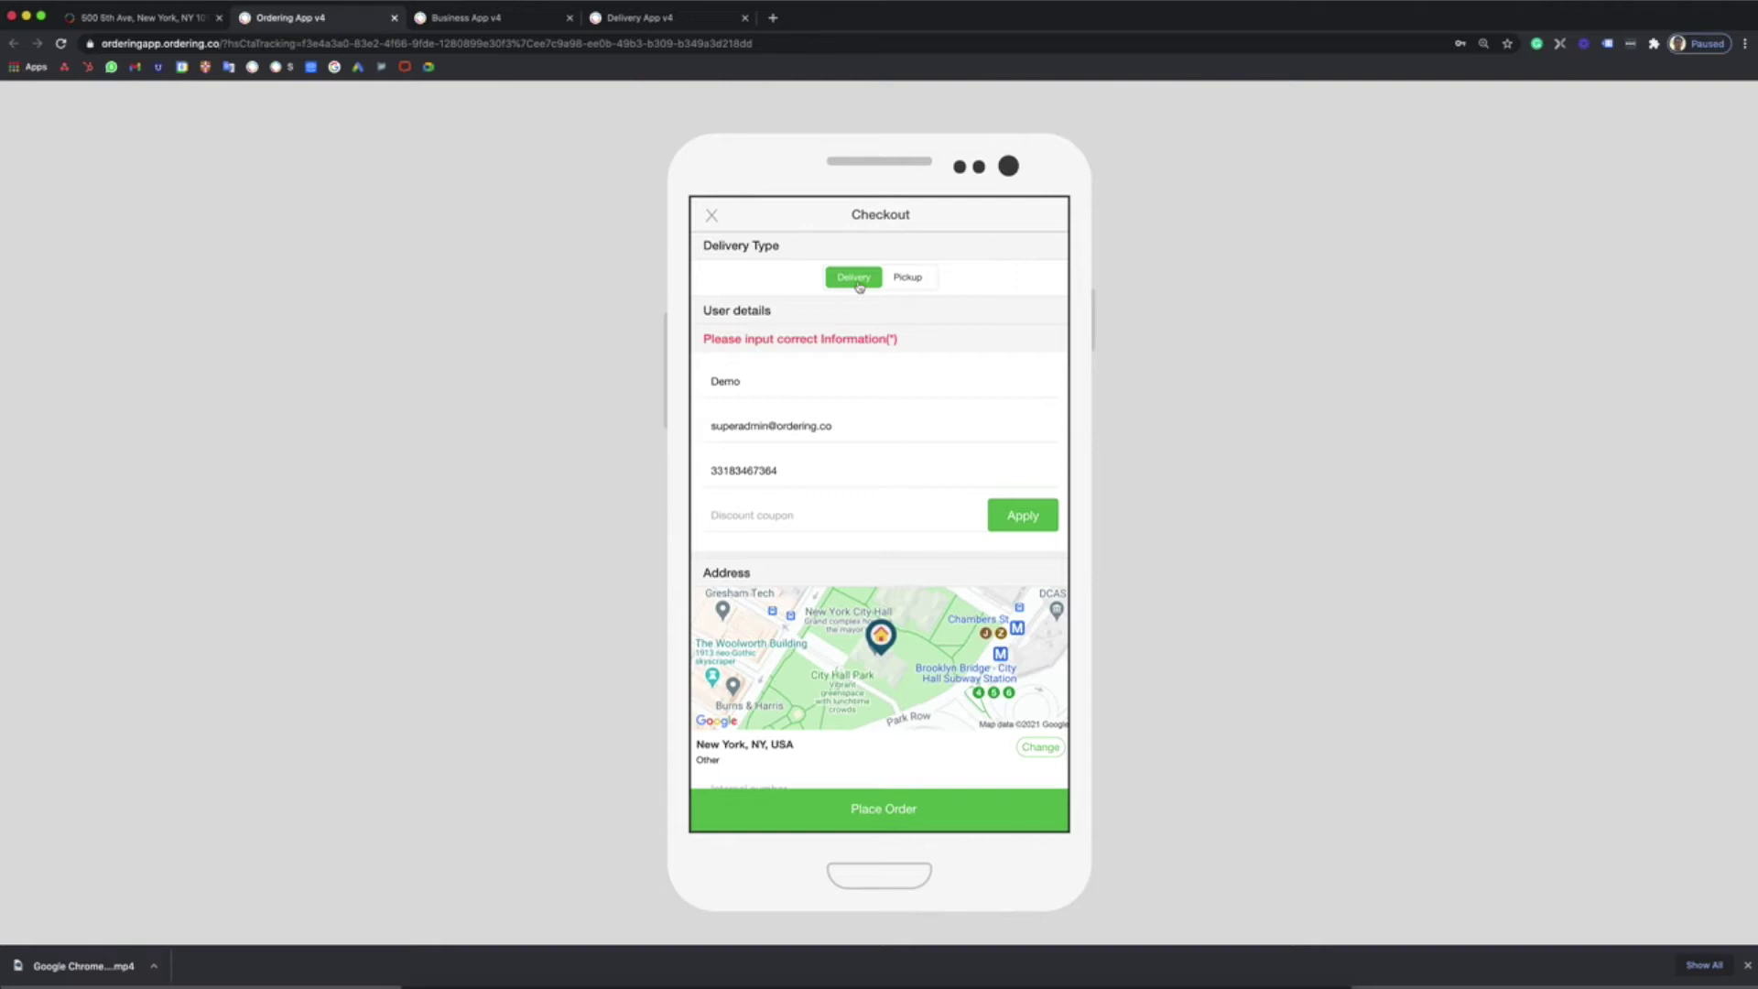
scroll(894, 452, "down", 2)
scroll(893, 453, "down", 10)
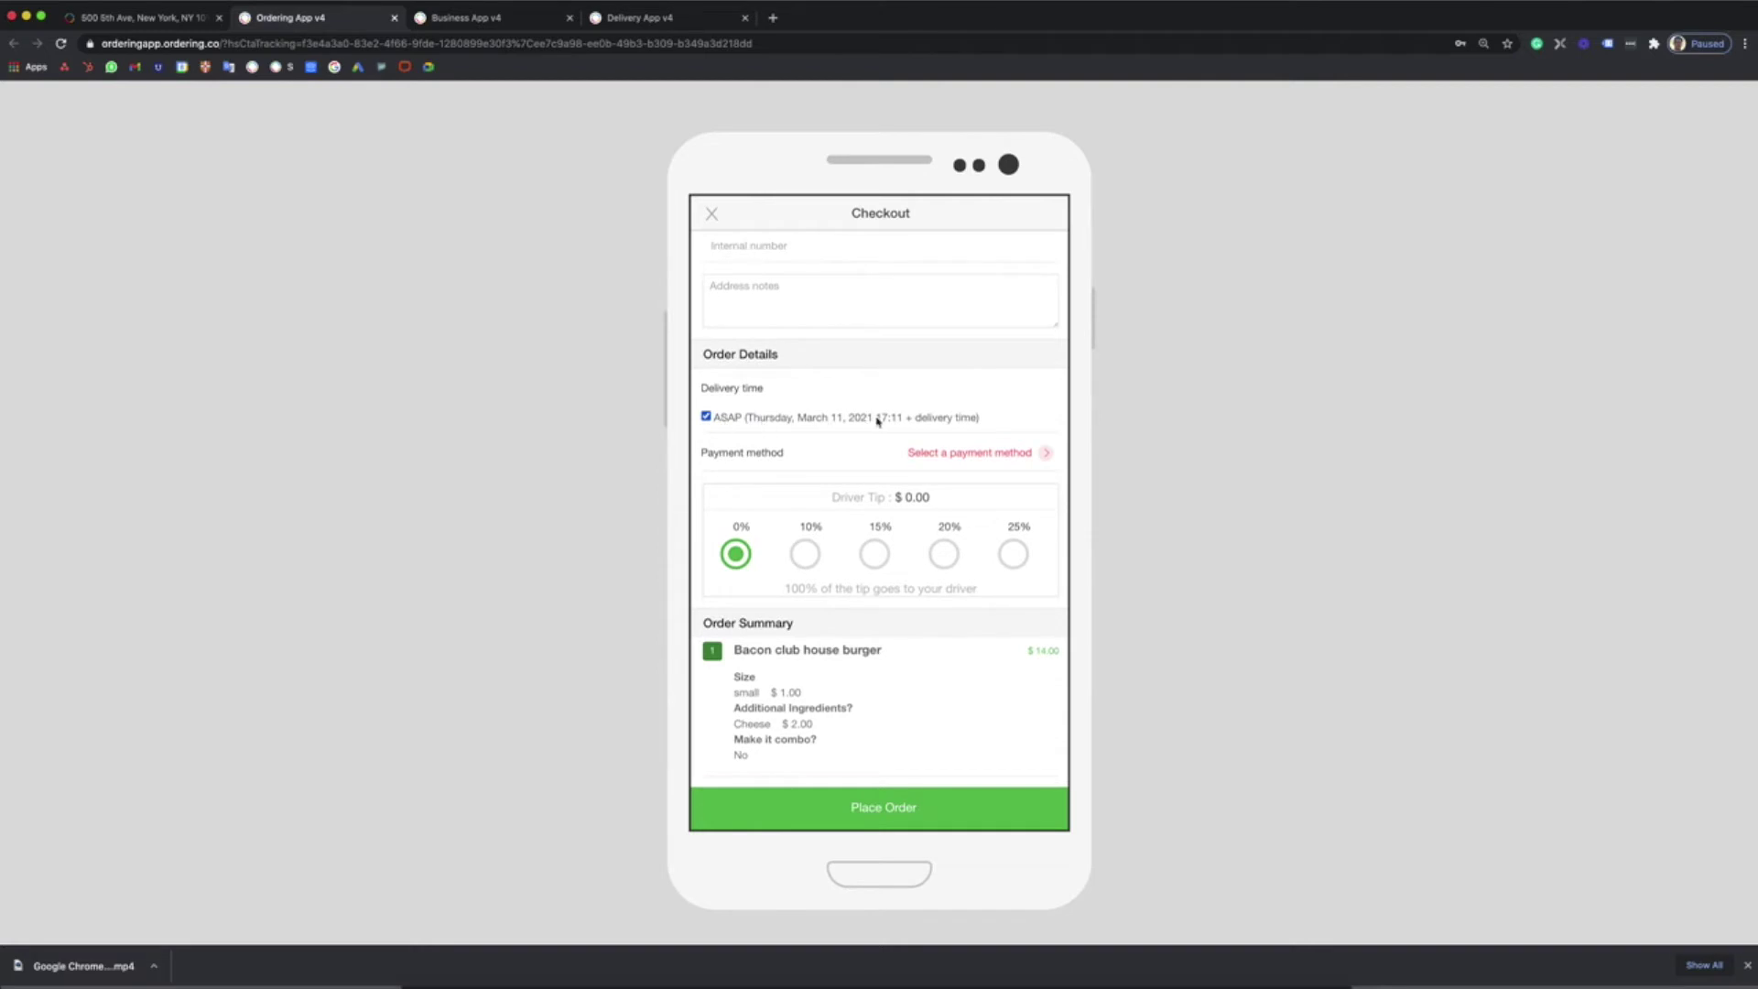
left_click(948, 454)
left_click(742, 284)
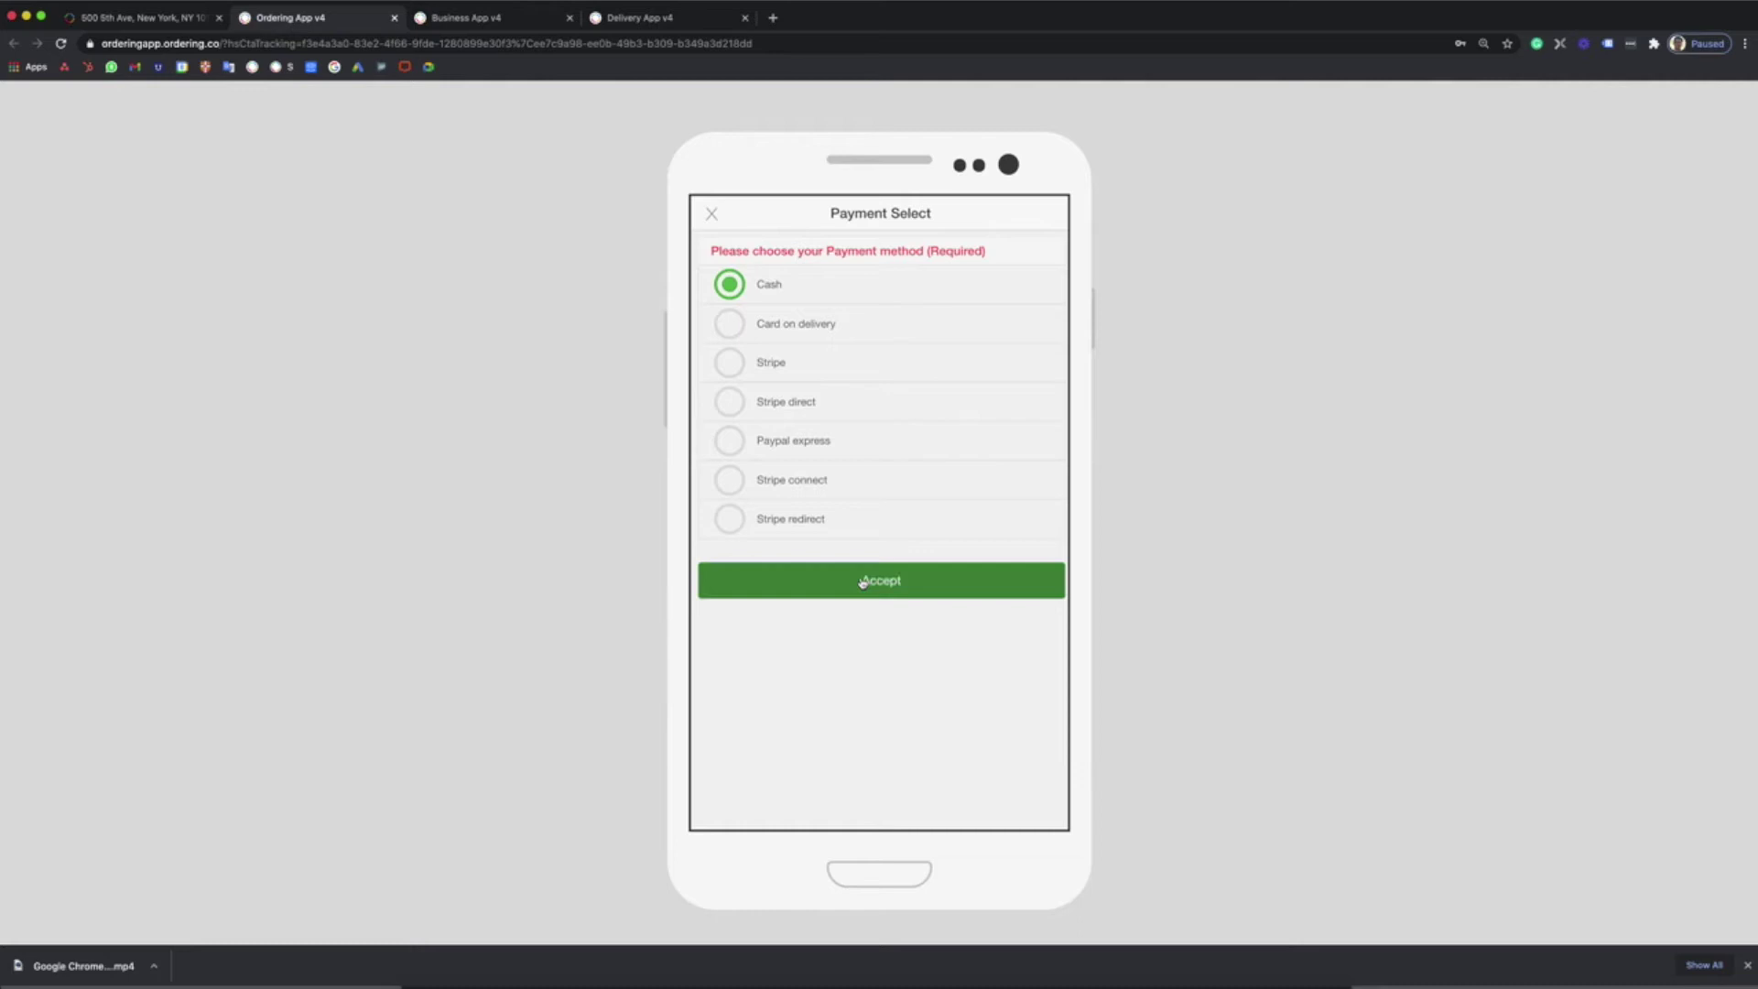
left_click(865, 580)
Step: Add a 15% driver tip, place the $19.76 order and close the confirmation
scroll(863, 582, "down", 3)
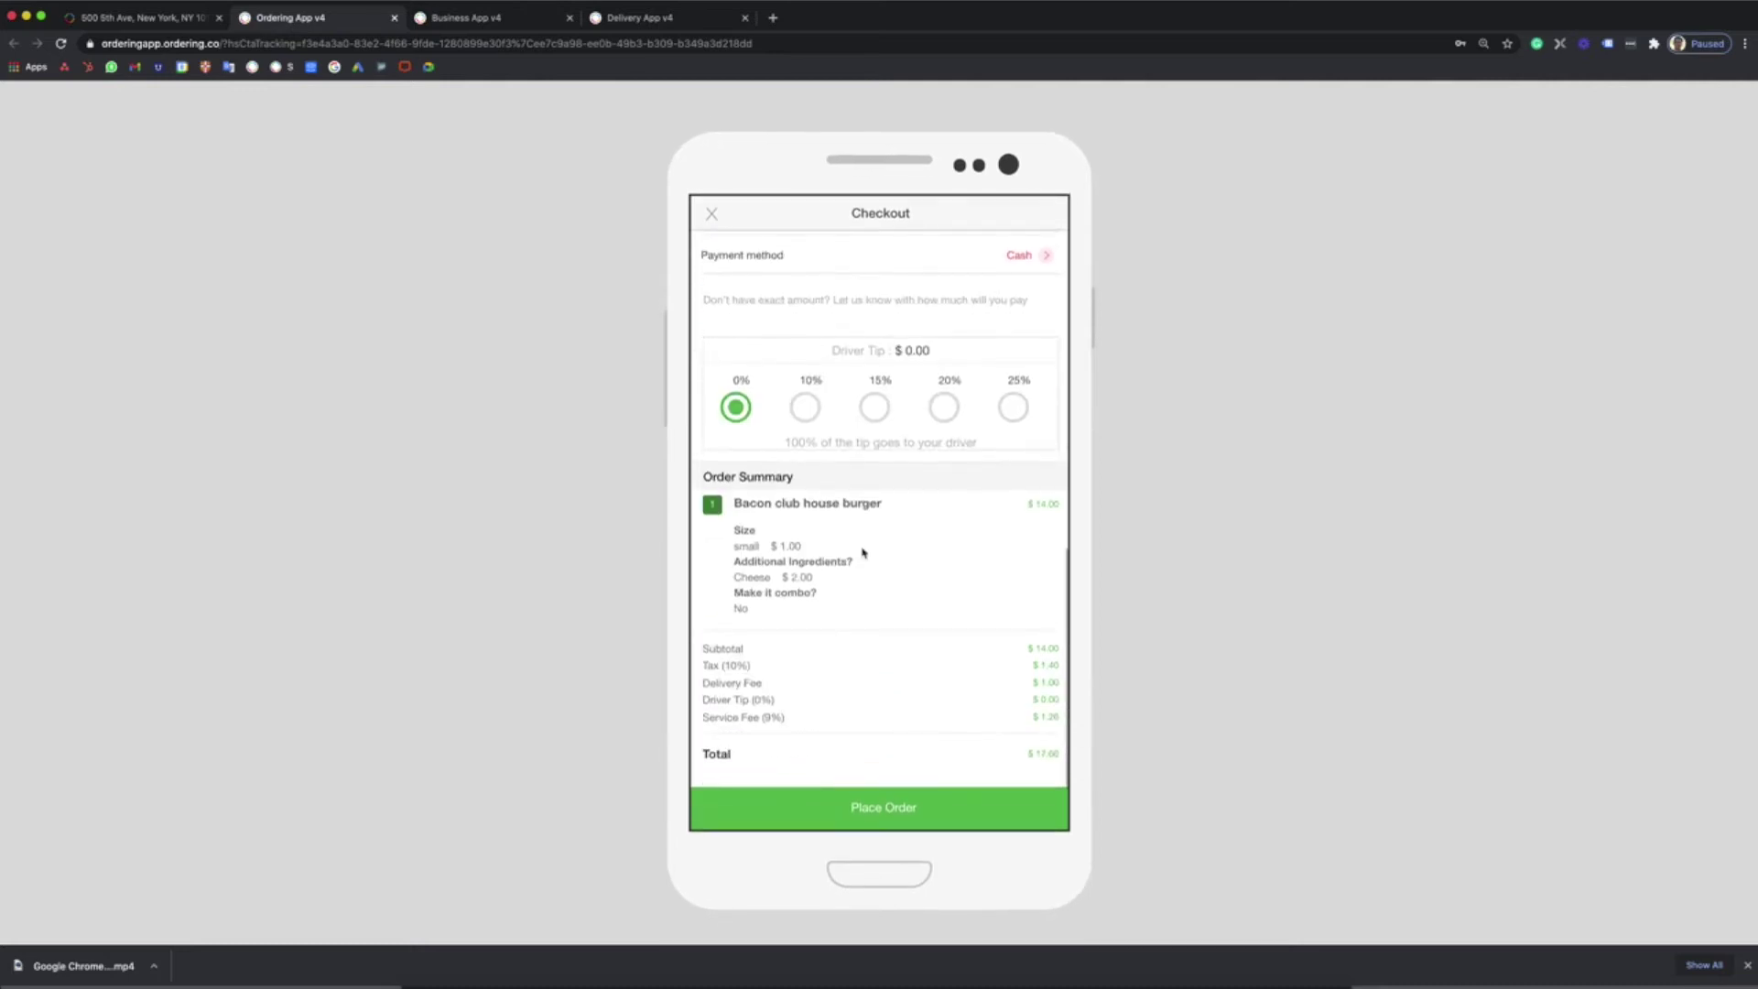
left_click(882, 413)
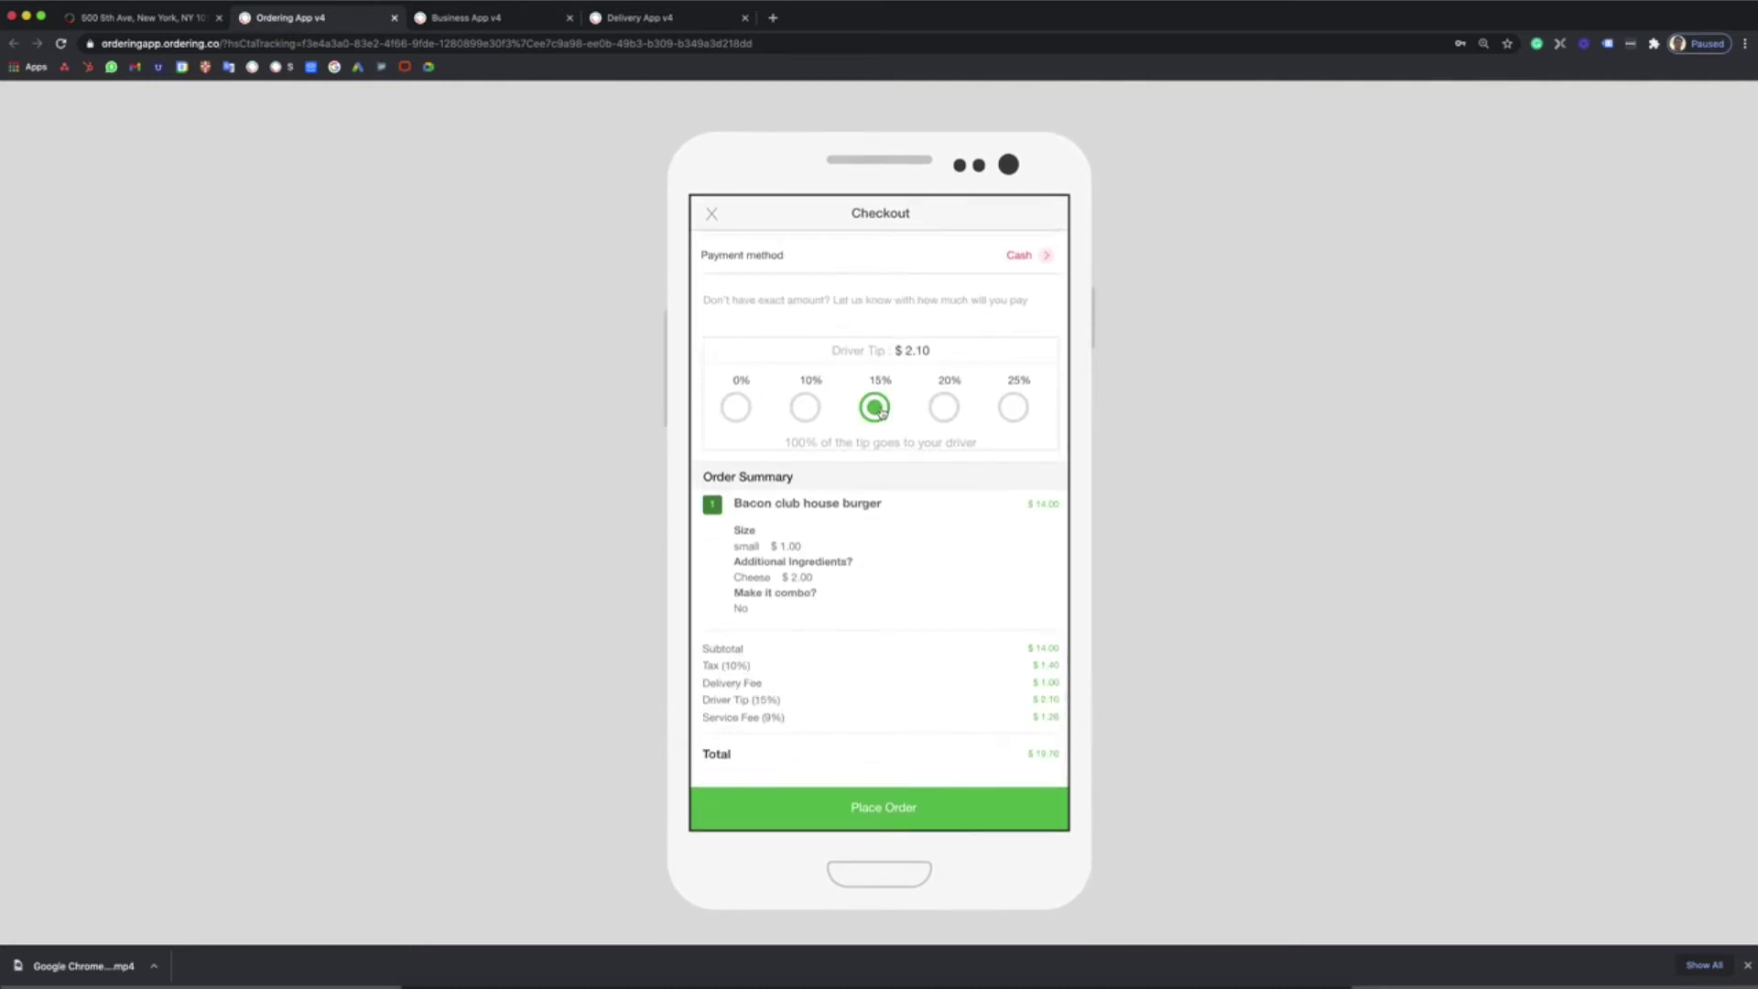
left_click(902, 810)
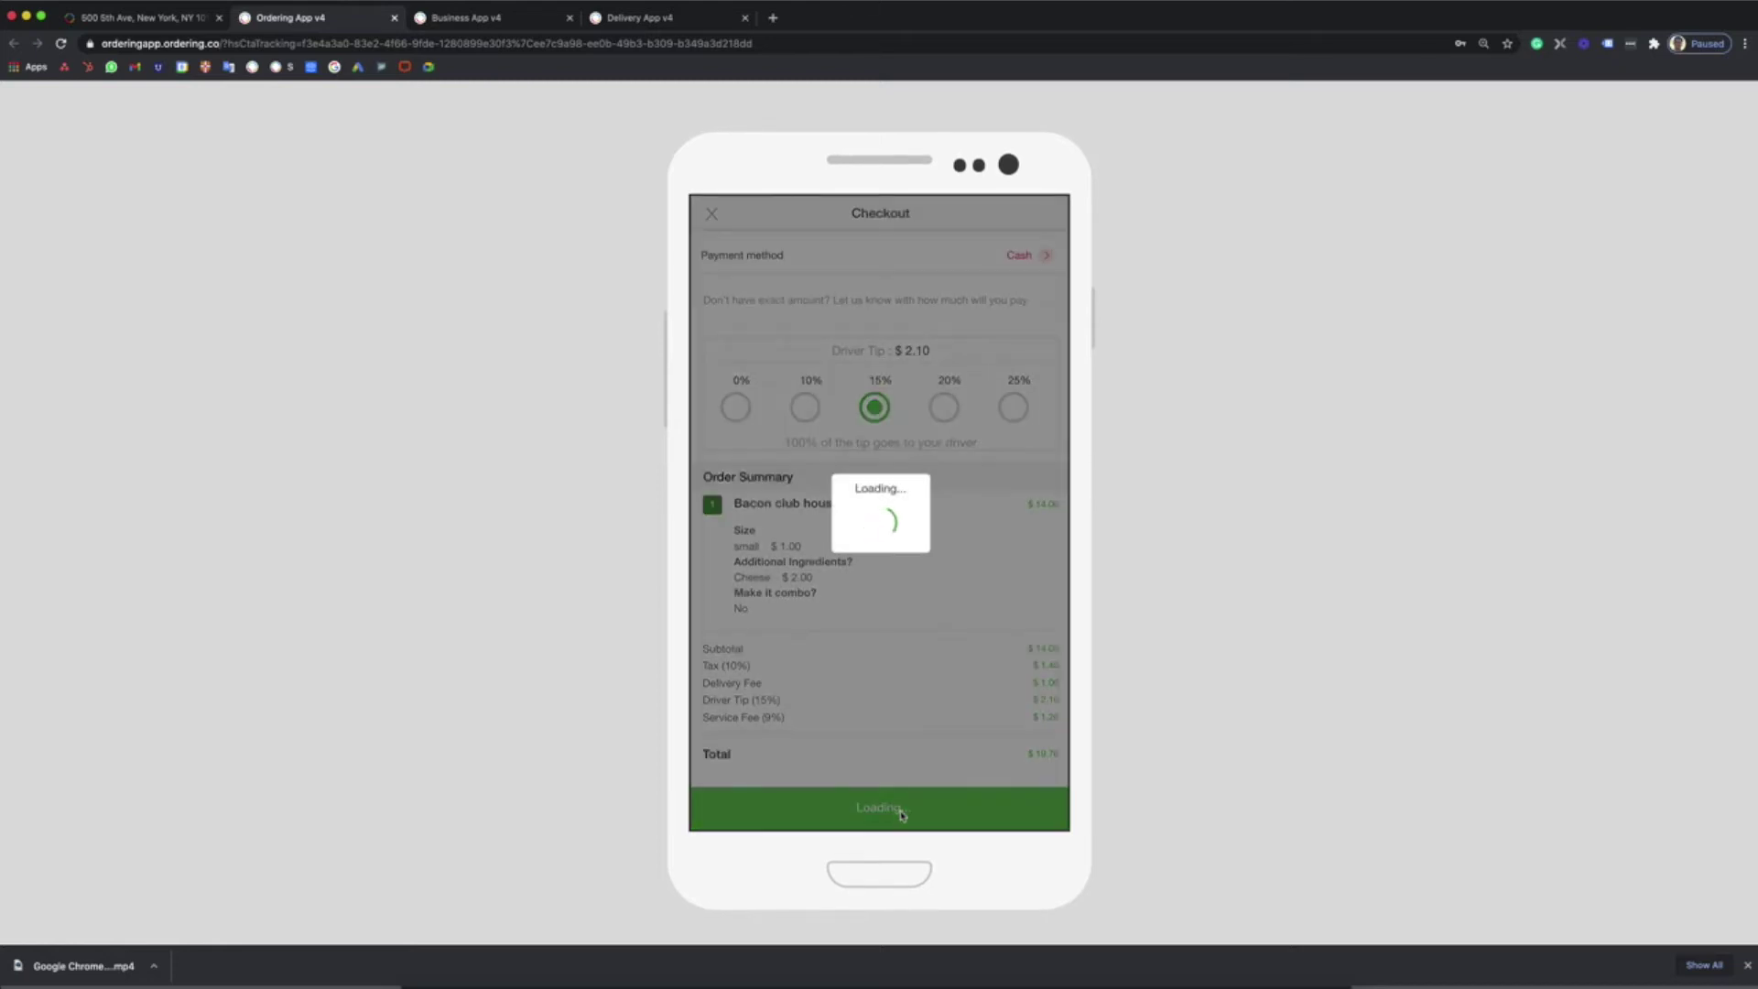
scroll(873, 657, "down", 5)
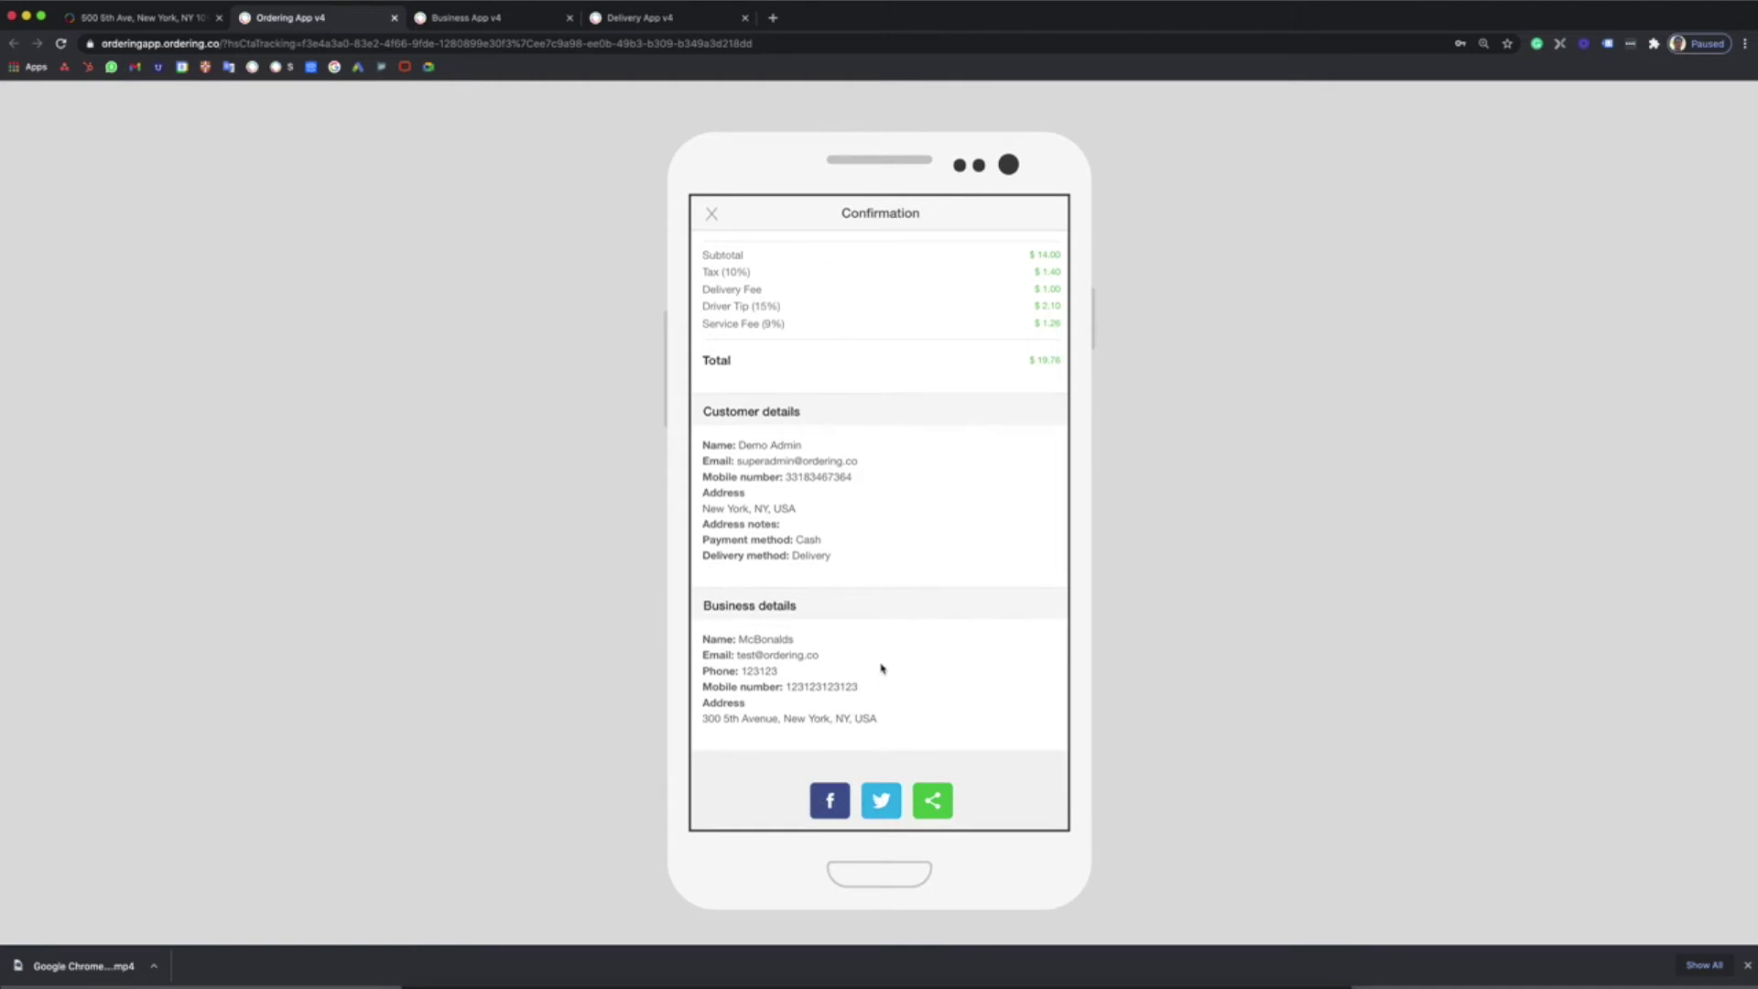
scroll(876, 661, "up", 5)
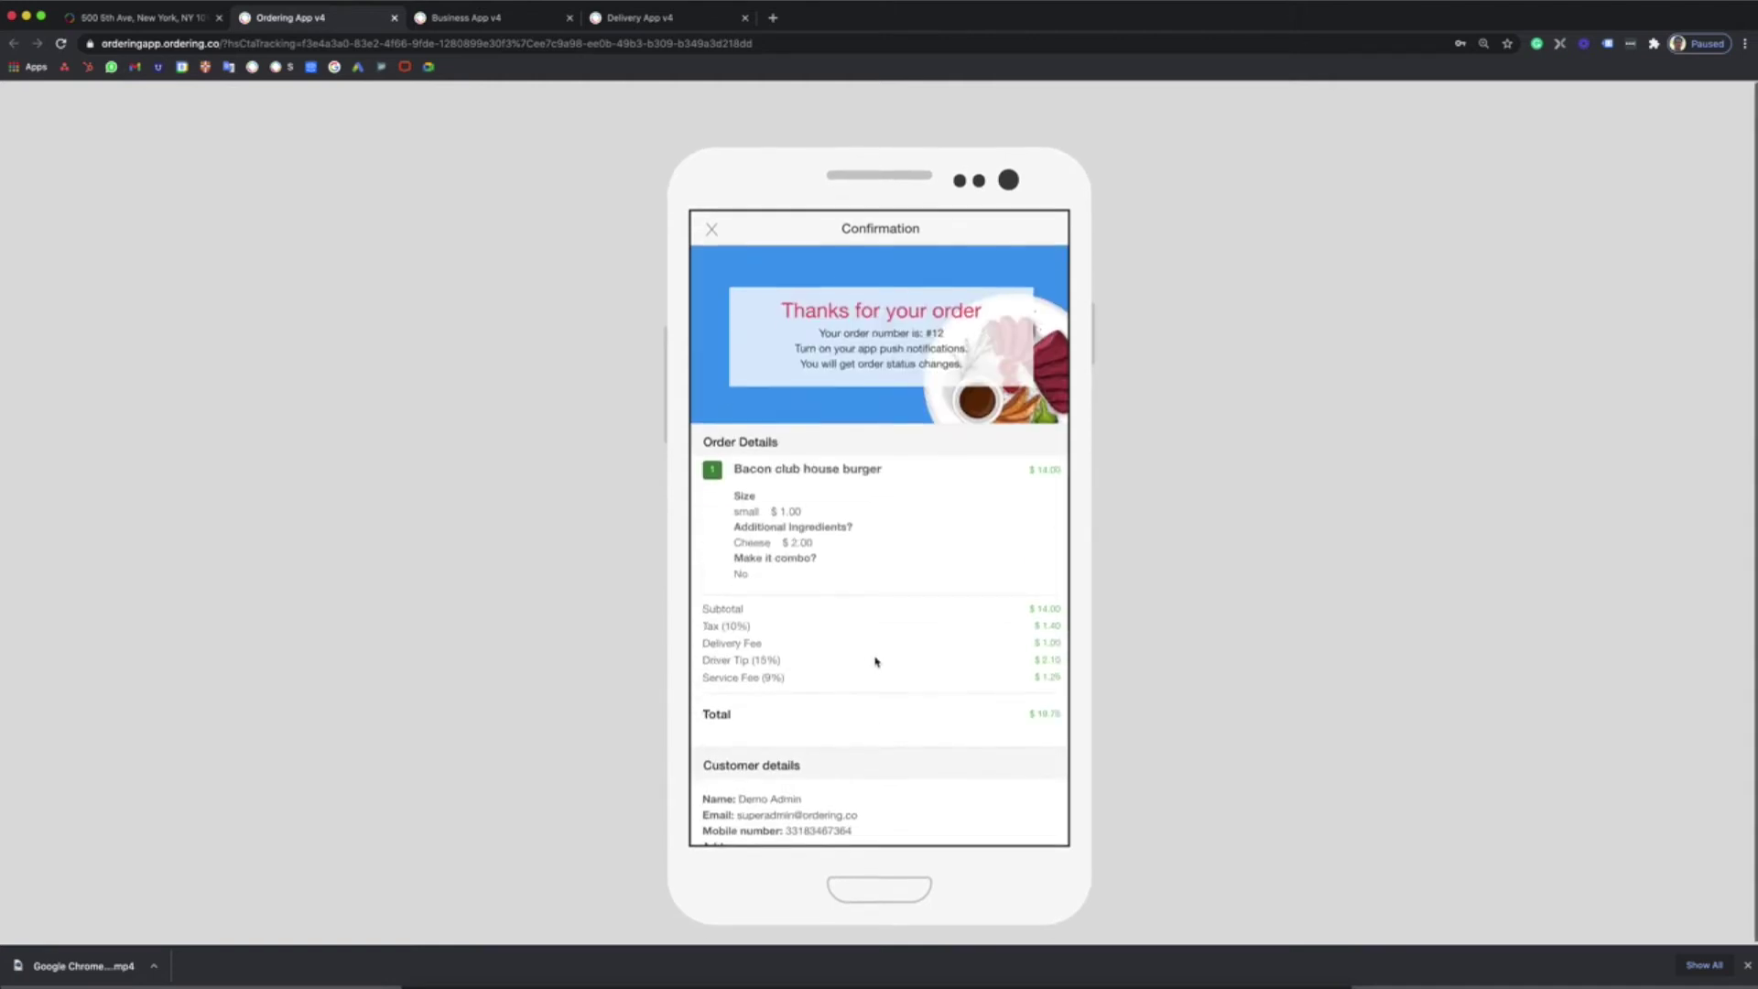
left_click(712, 220)
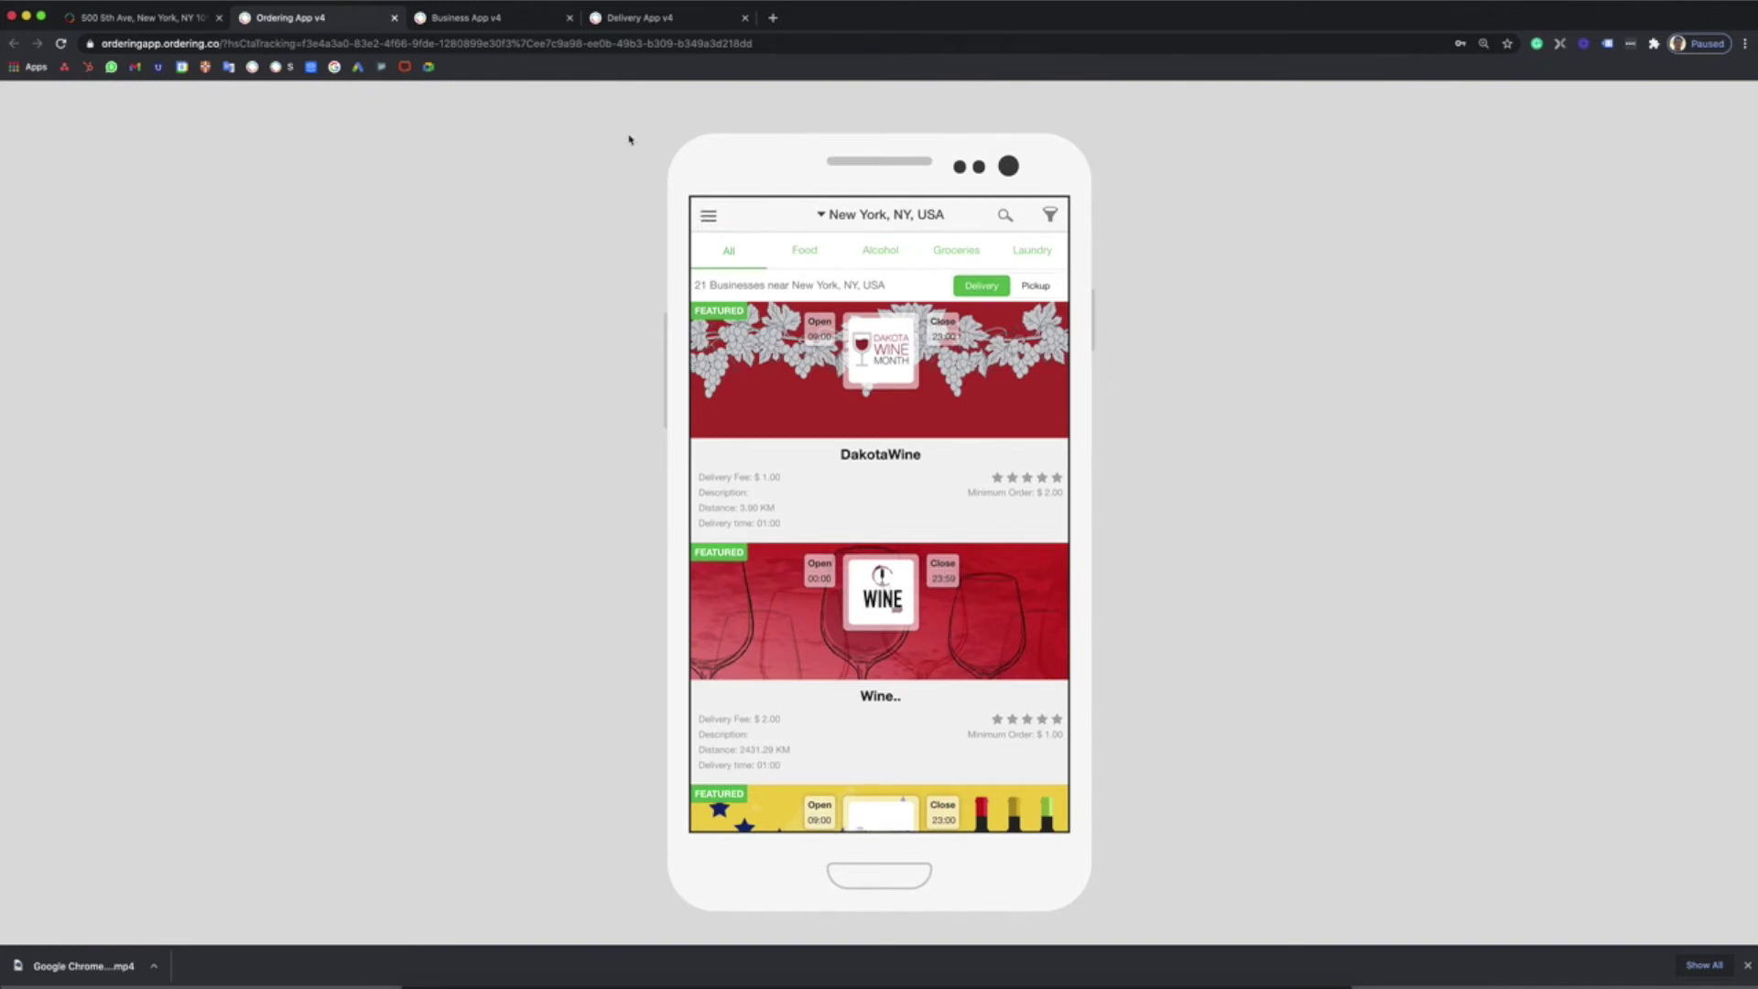
Step: In the Business App, accept order 12 with a 25-minute preparation time
left_click(502, 29)
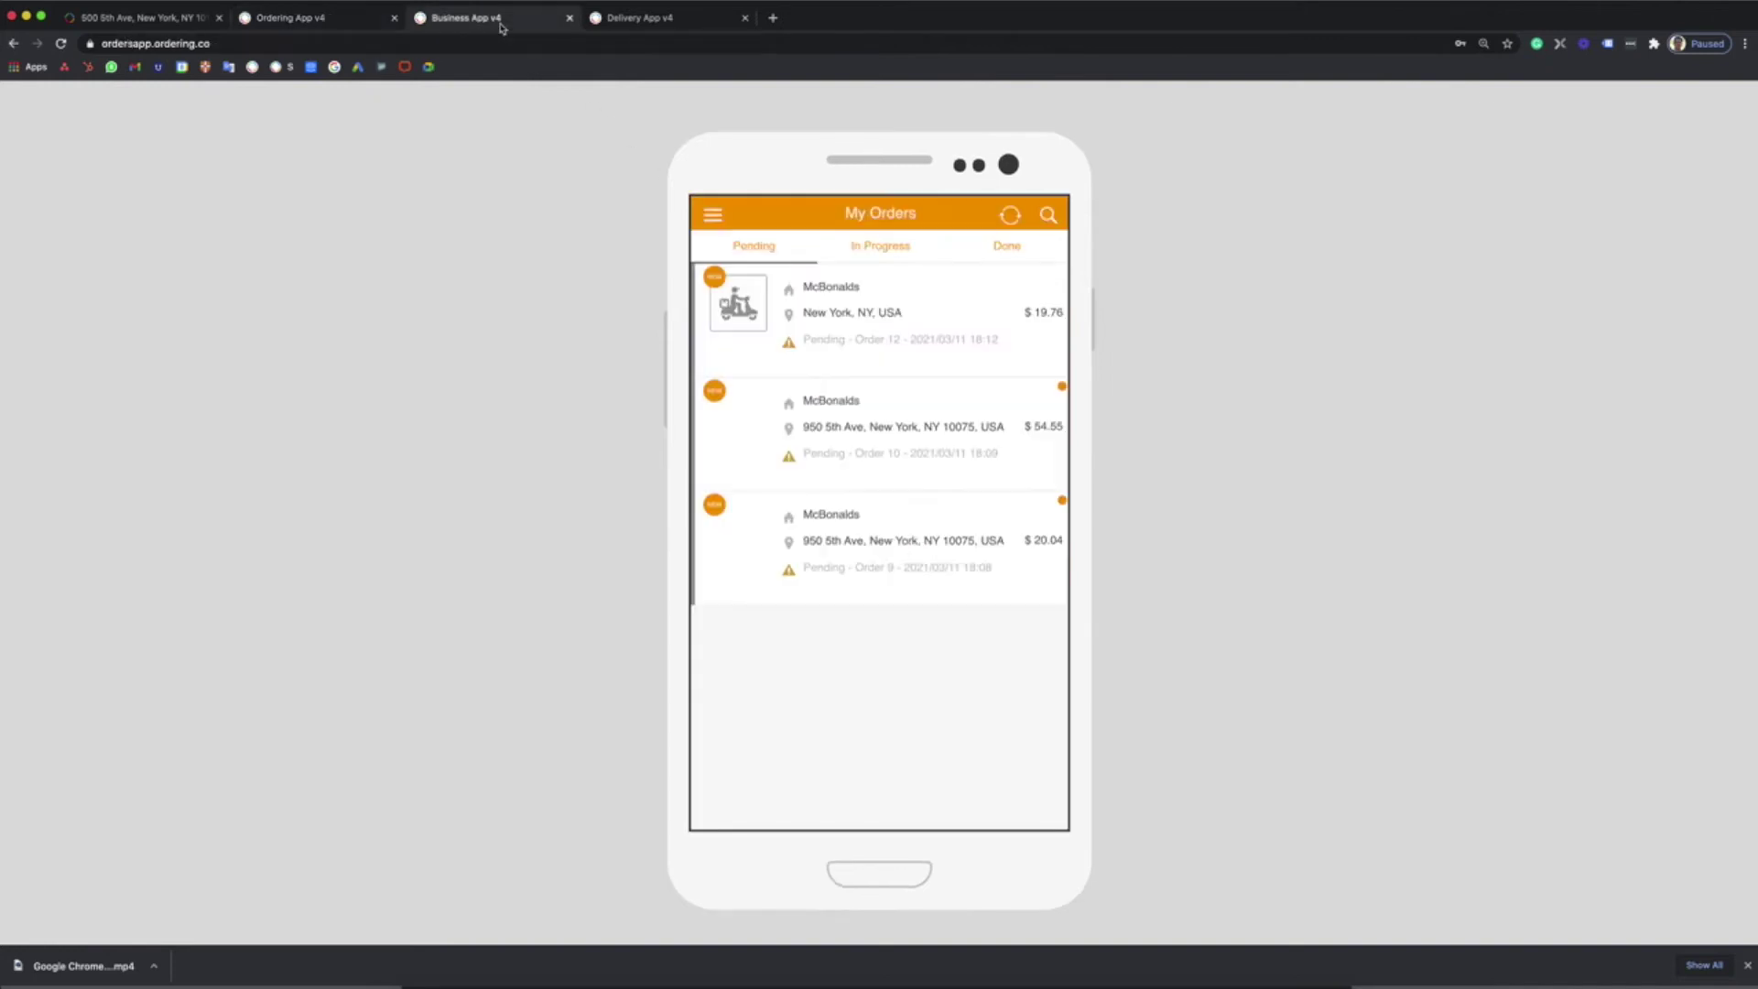
left_click(882, 312)
scroll(906, 397, "down", 5)
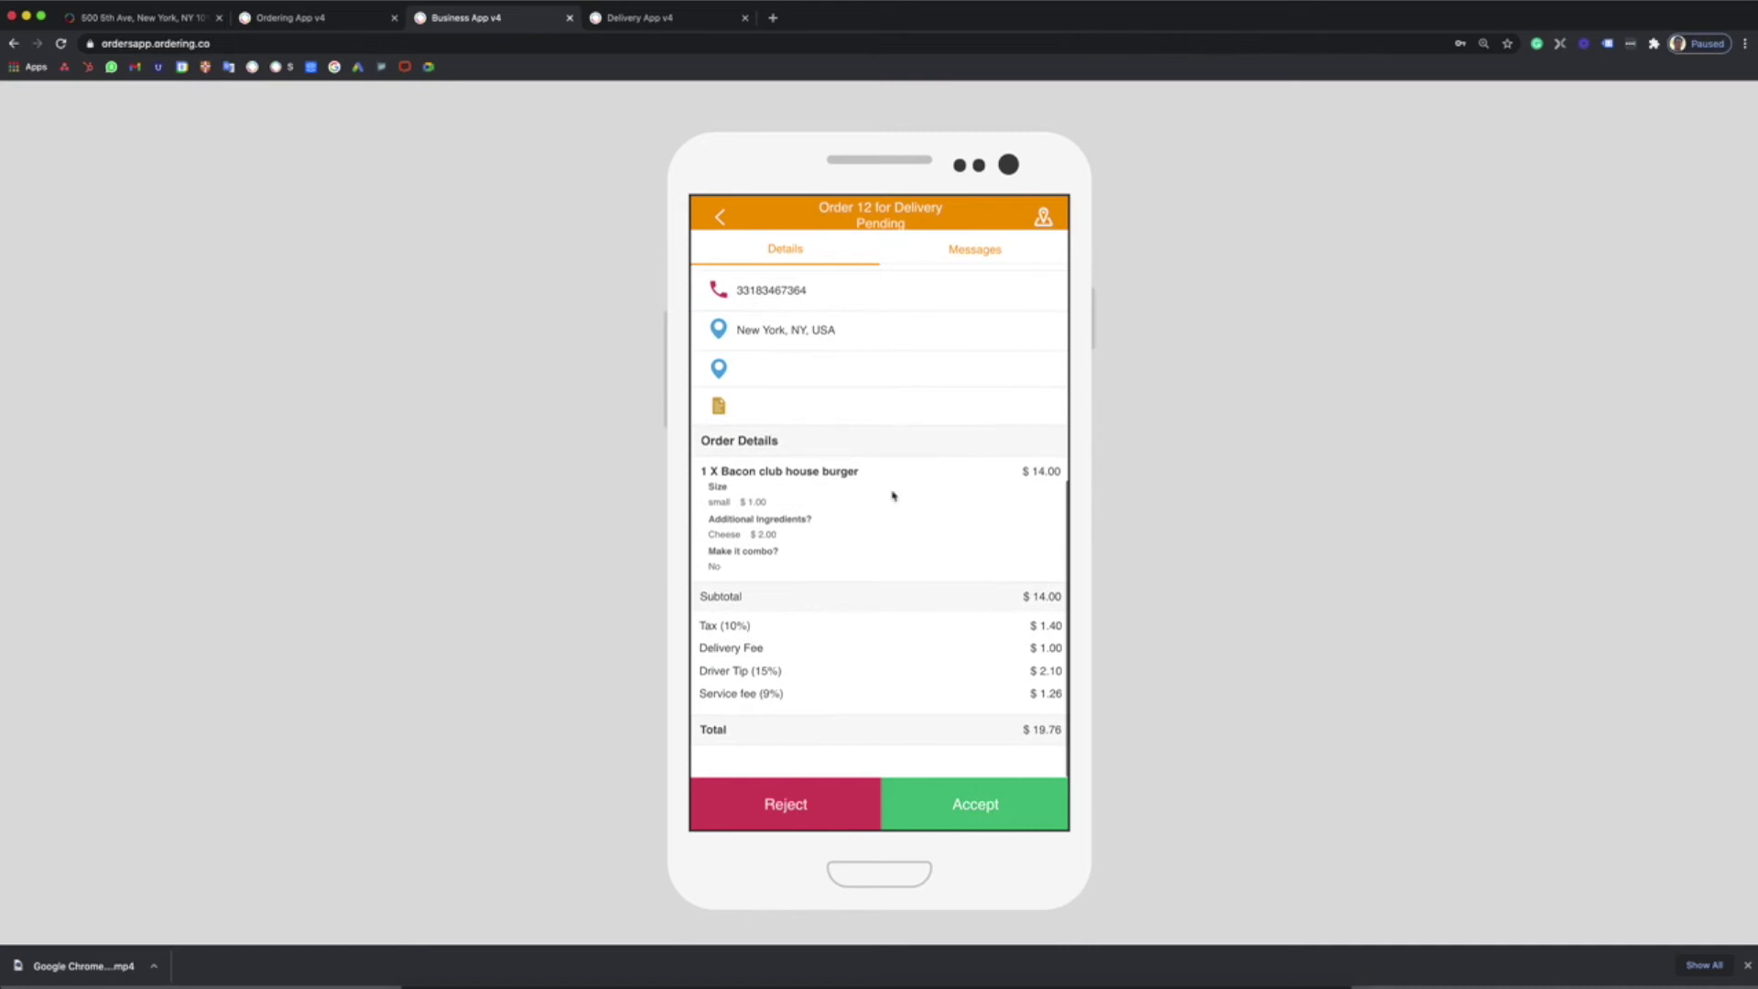
left_click(917, 798)
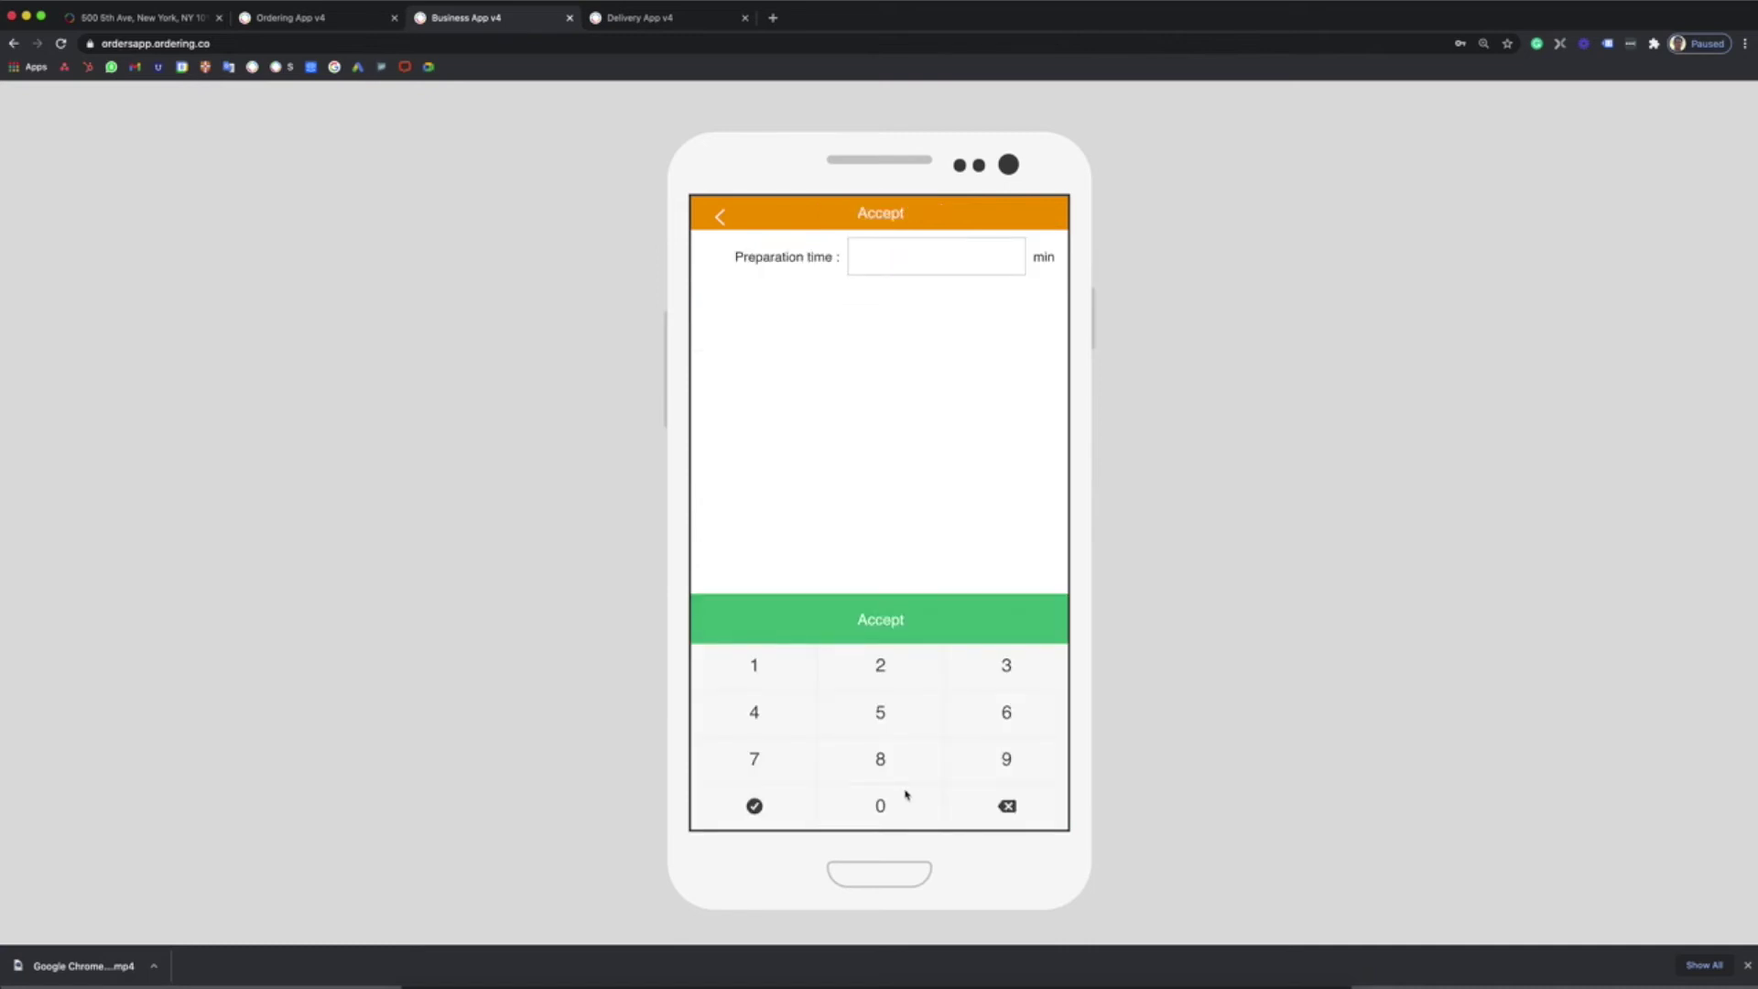
left_click(892, 673)
left_click(884, 714)
left_click(875, 627)
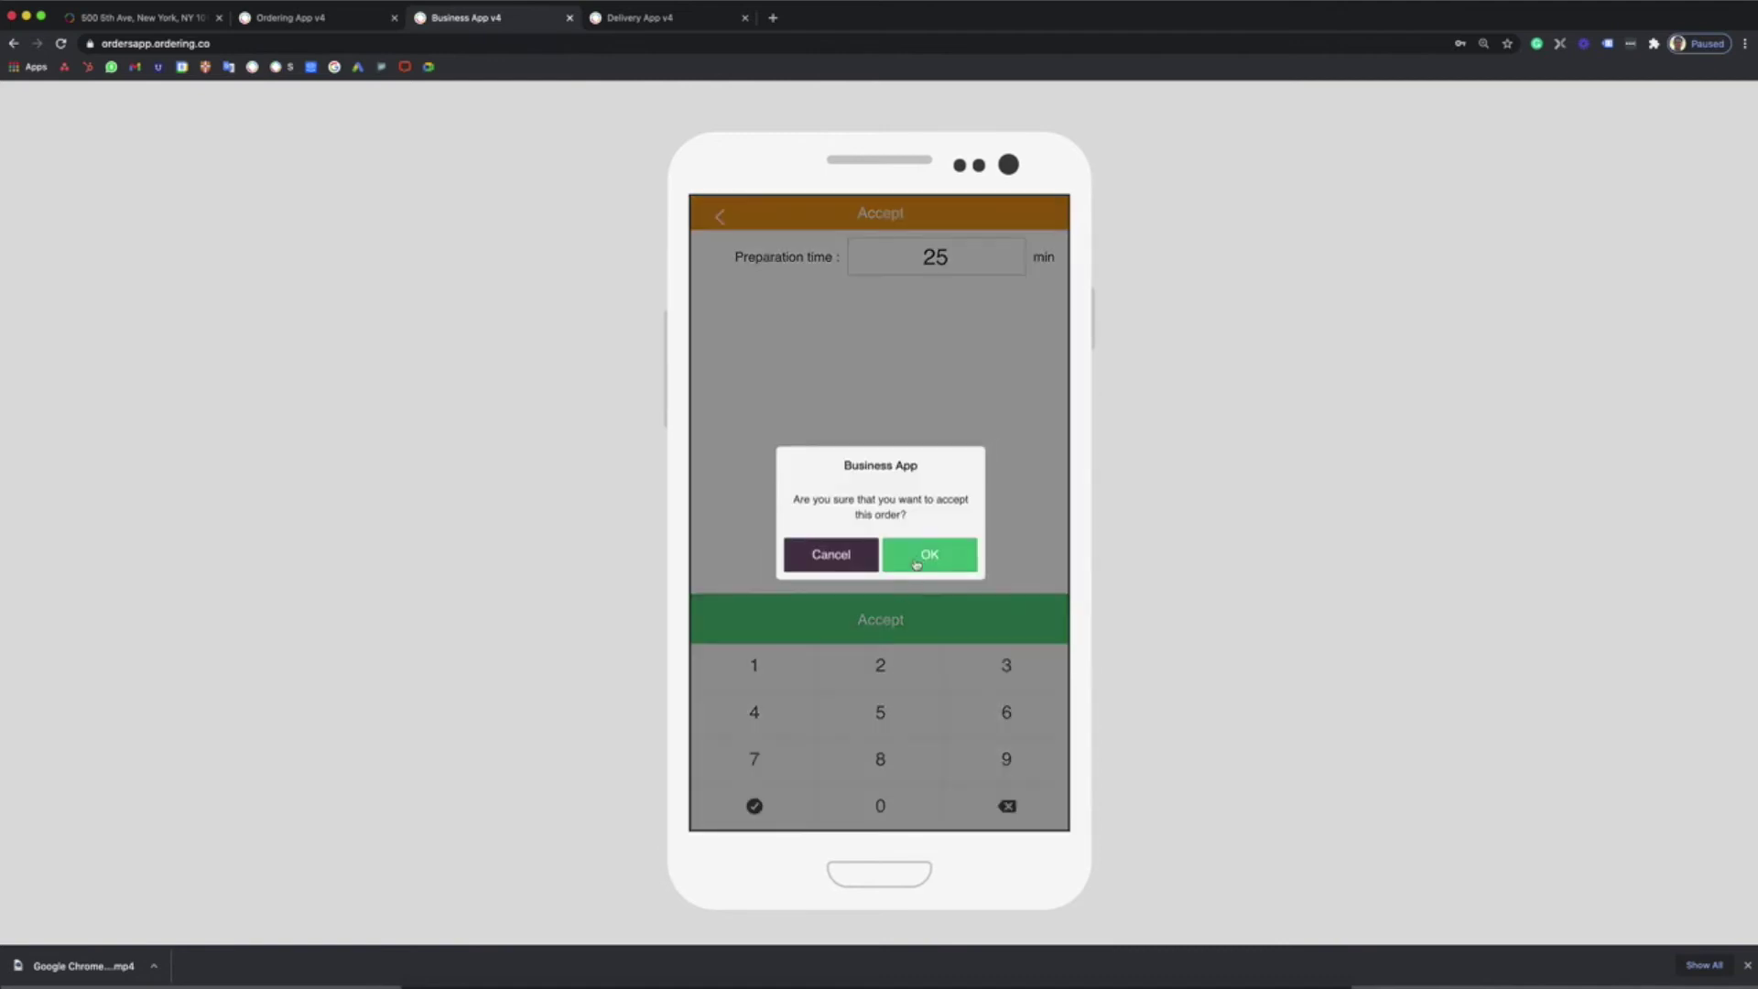
left_click(918, 561)
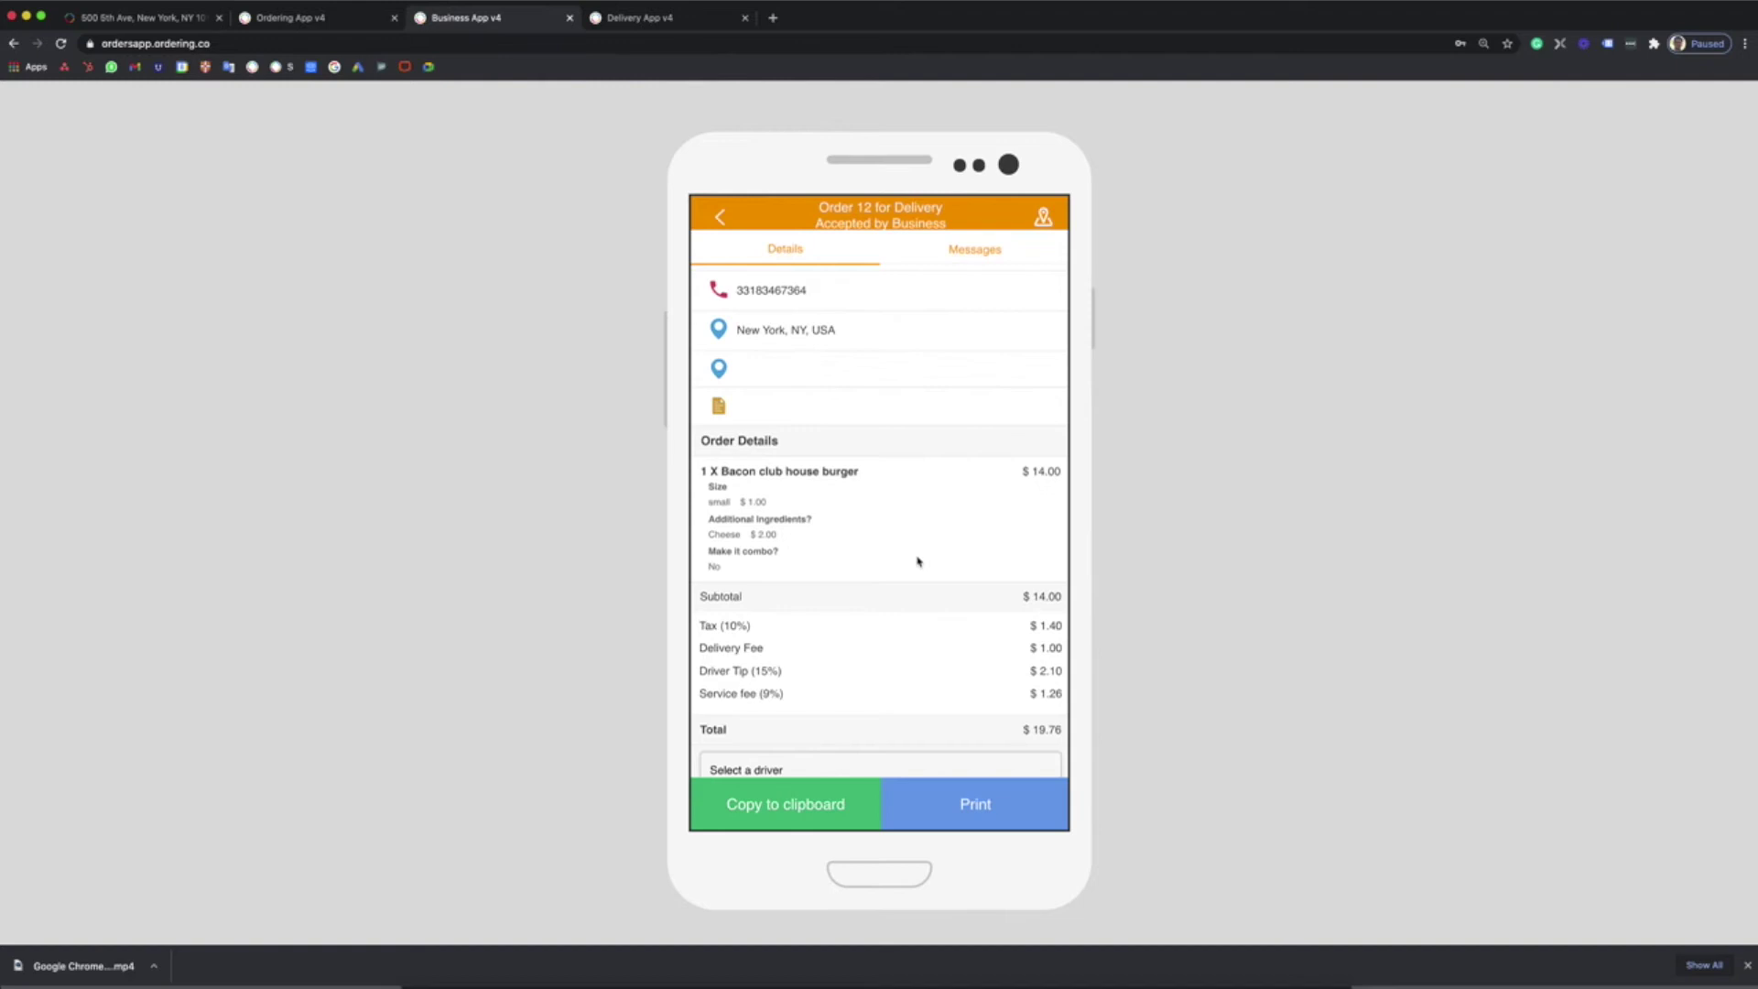
Step: Preview order 12's printable receipt, then send 'thanks' in its message thread
left_click(952, 794)
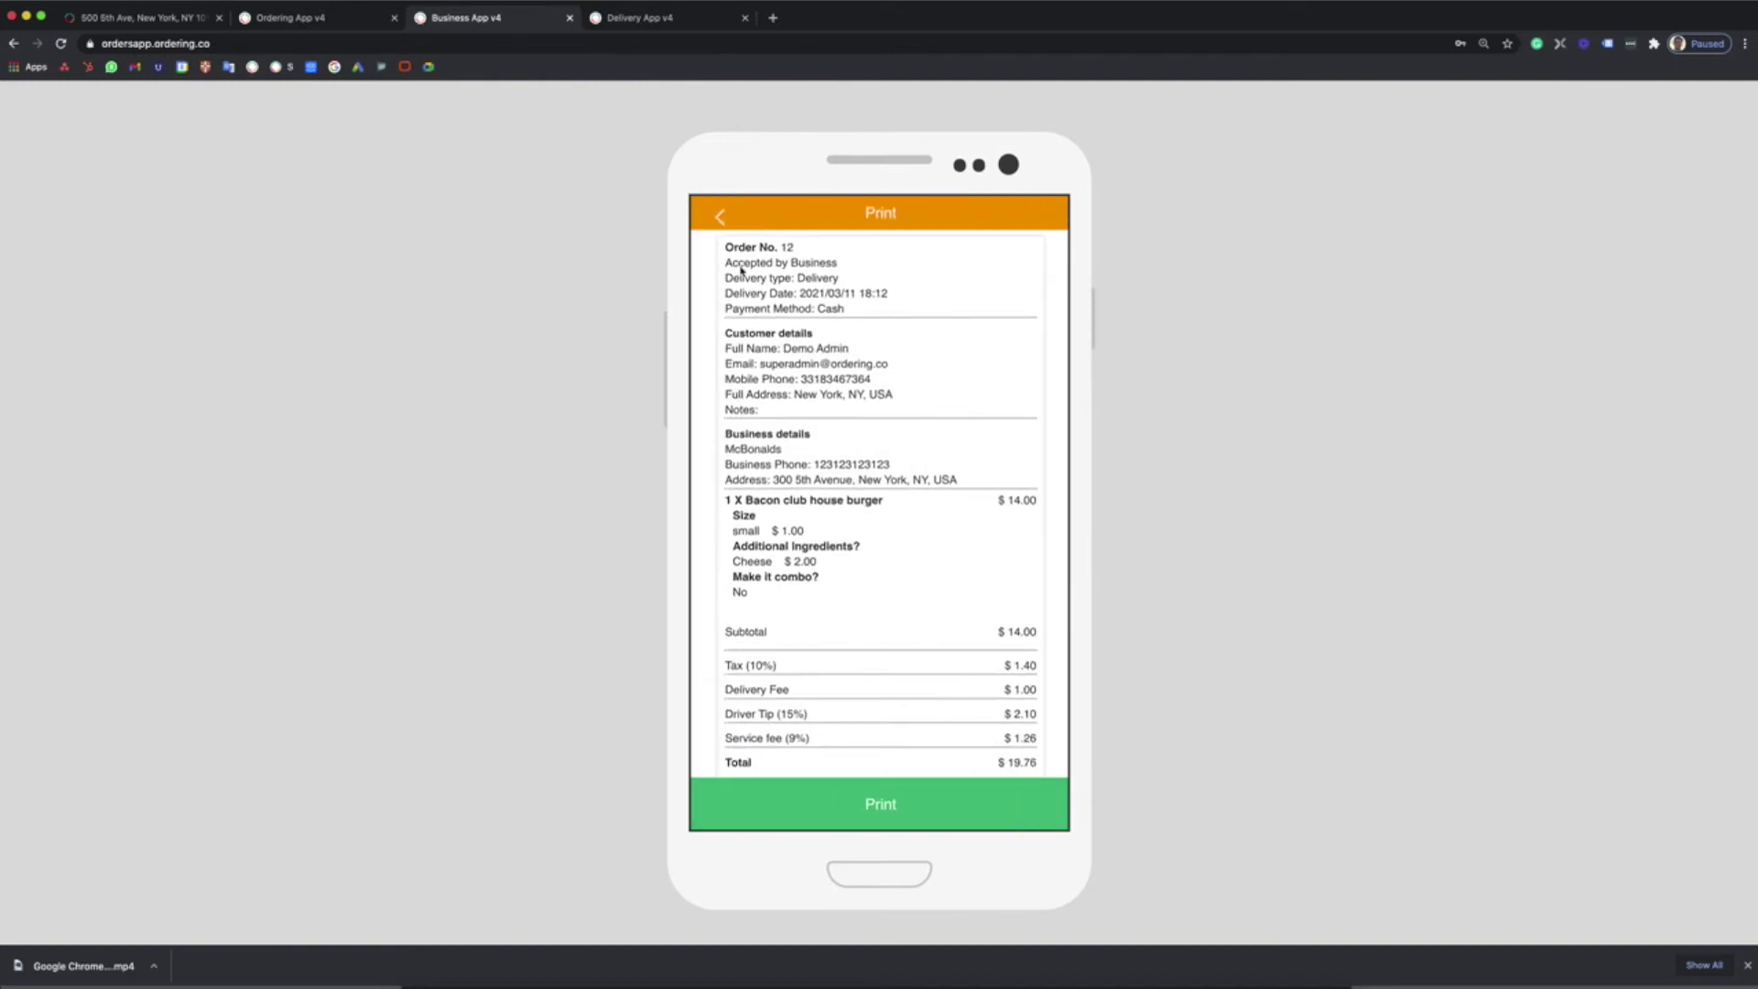
left_click(720, 218)
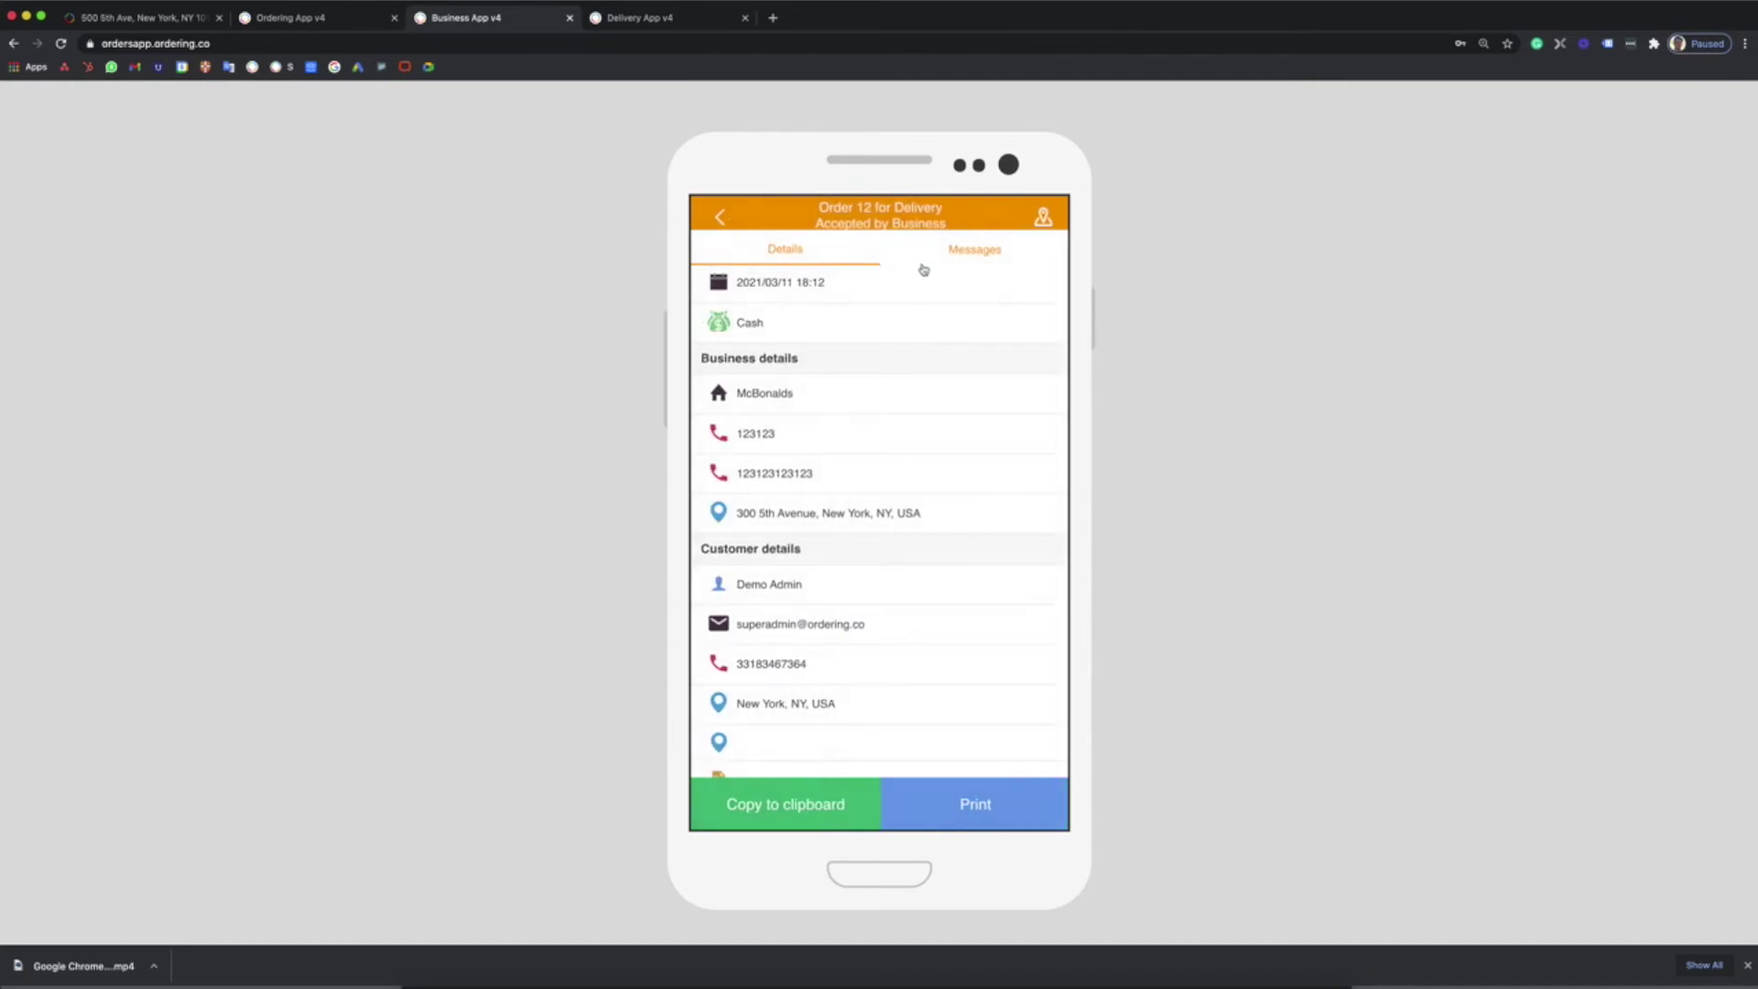
left_click(957, 258)
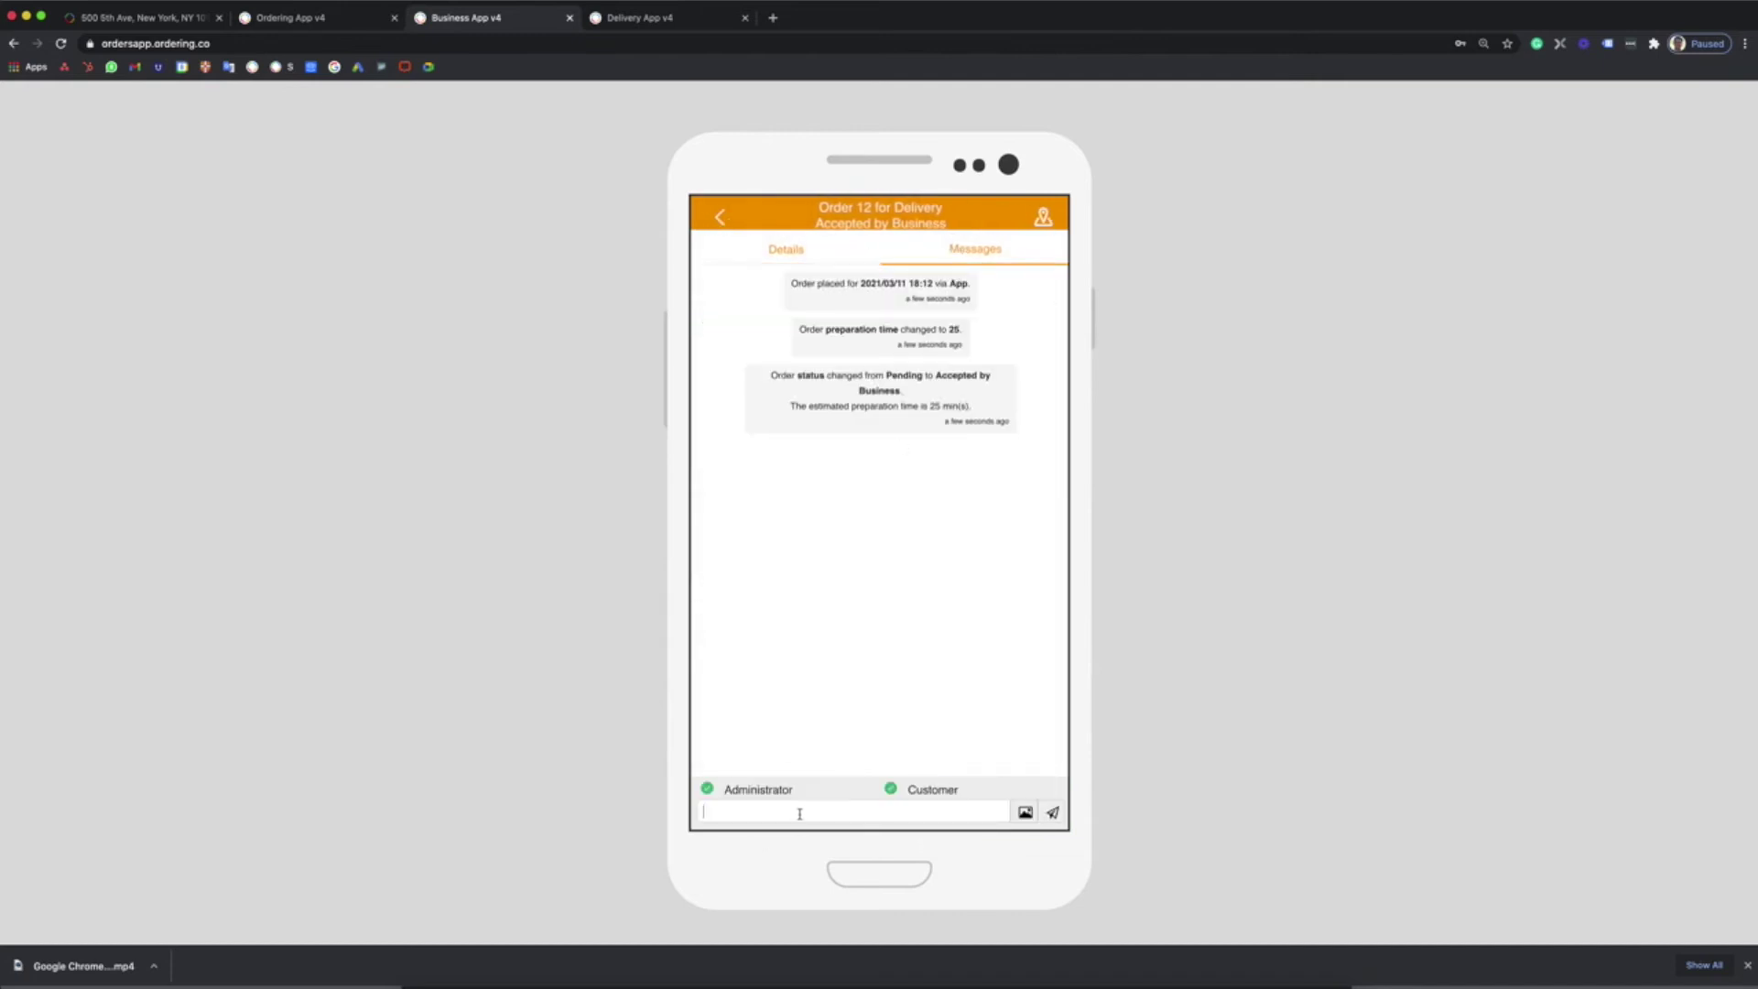
type("thanks")
key("Return")
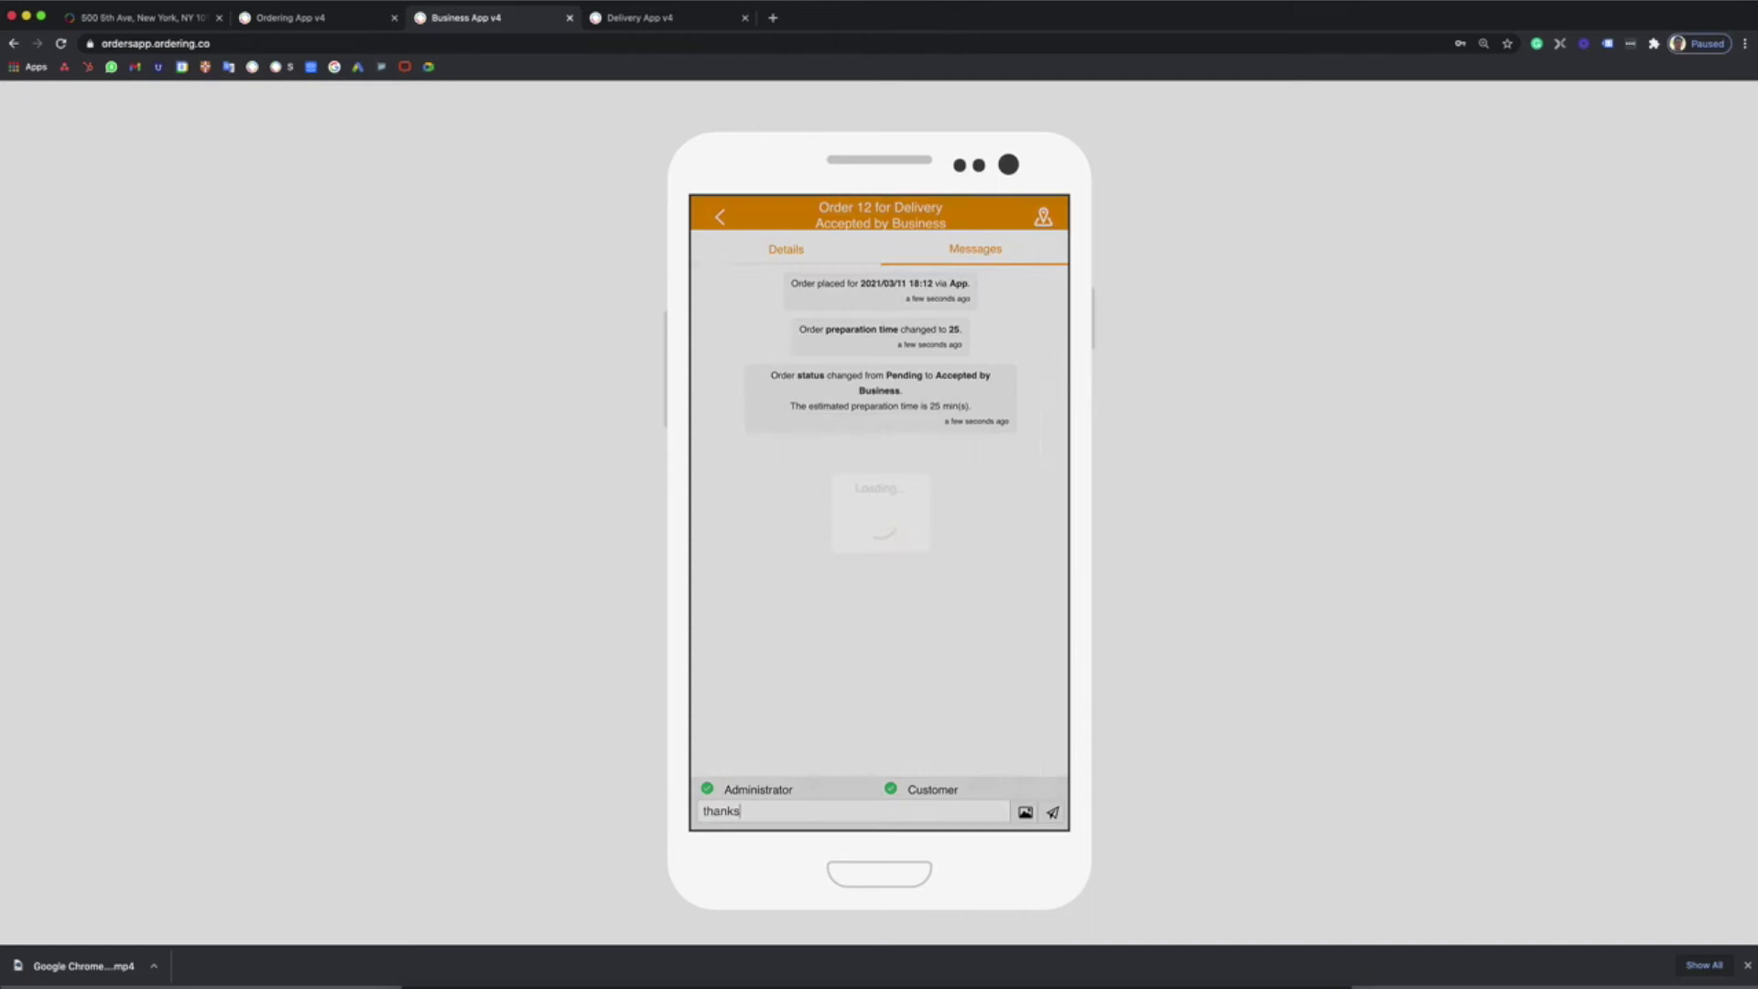
Step: Open order 12 from the In Progress list and assign driver 9 to it
left_click(726, 214)
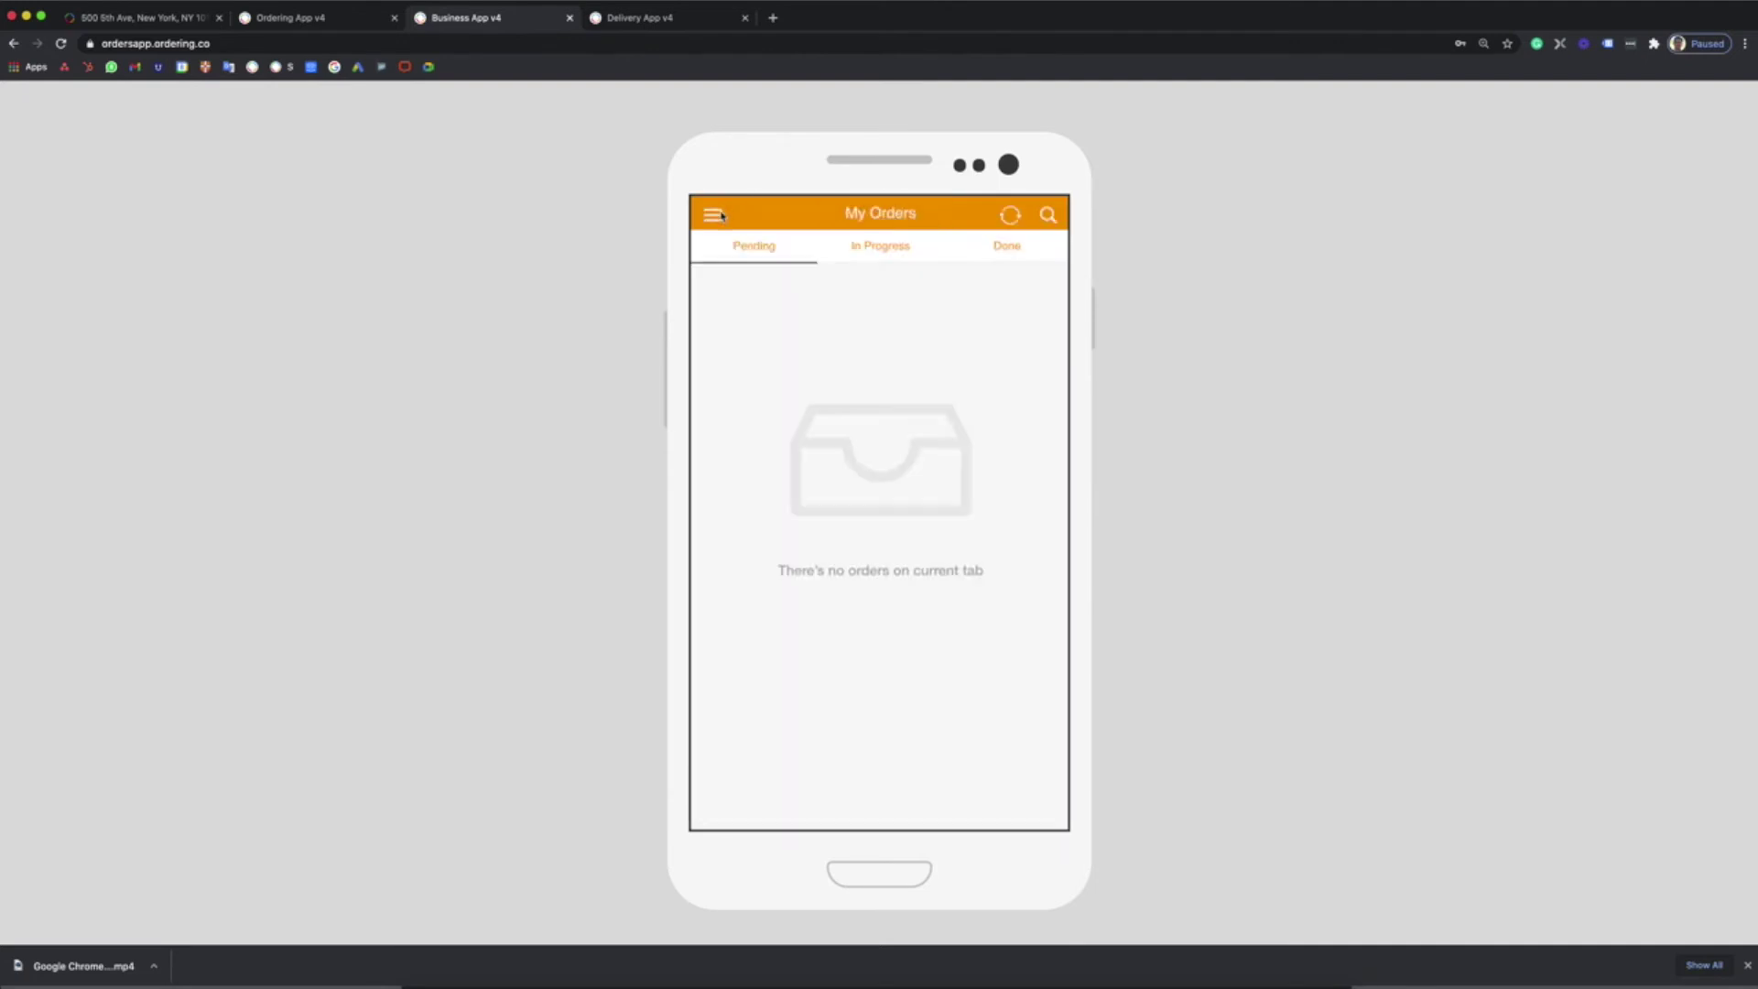
left_click(869, 244)
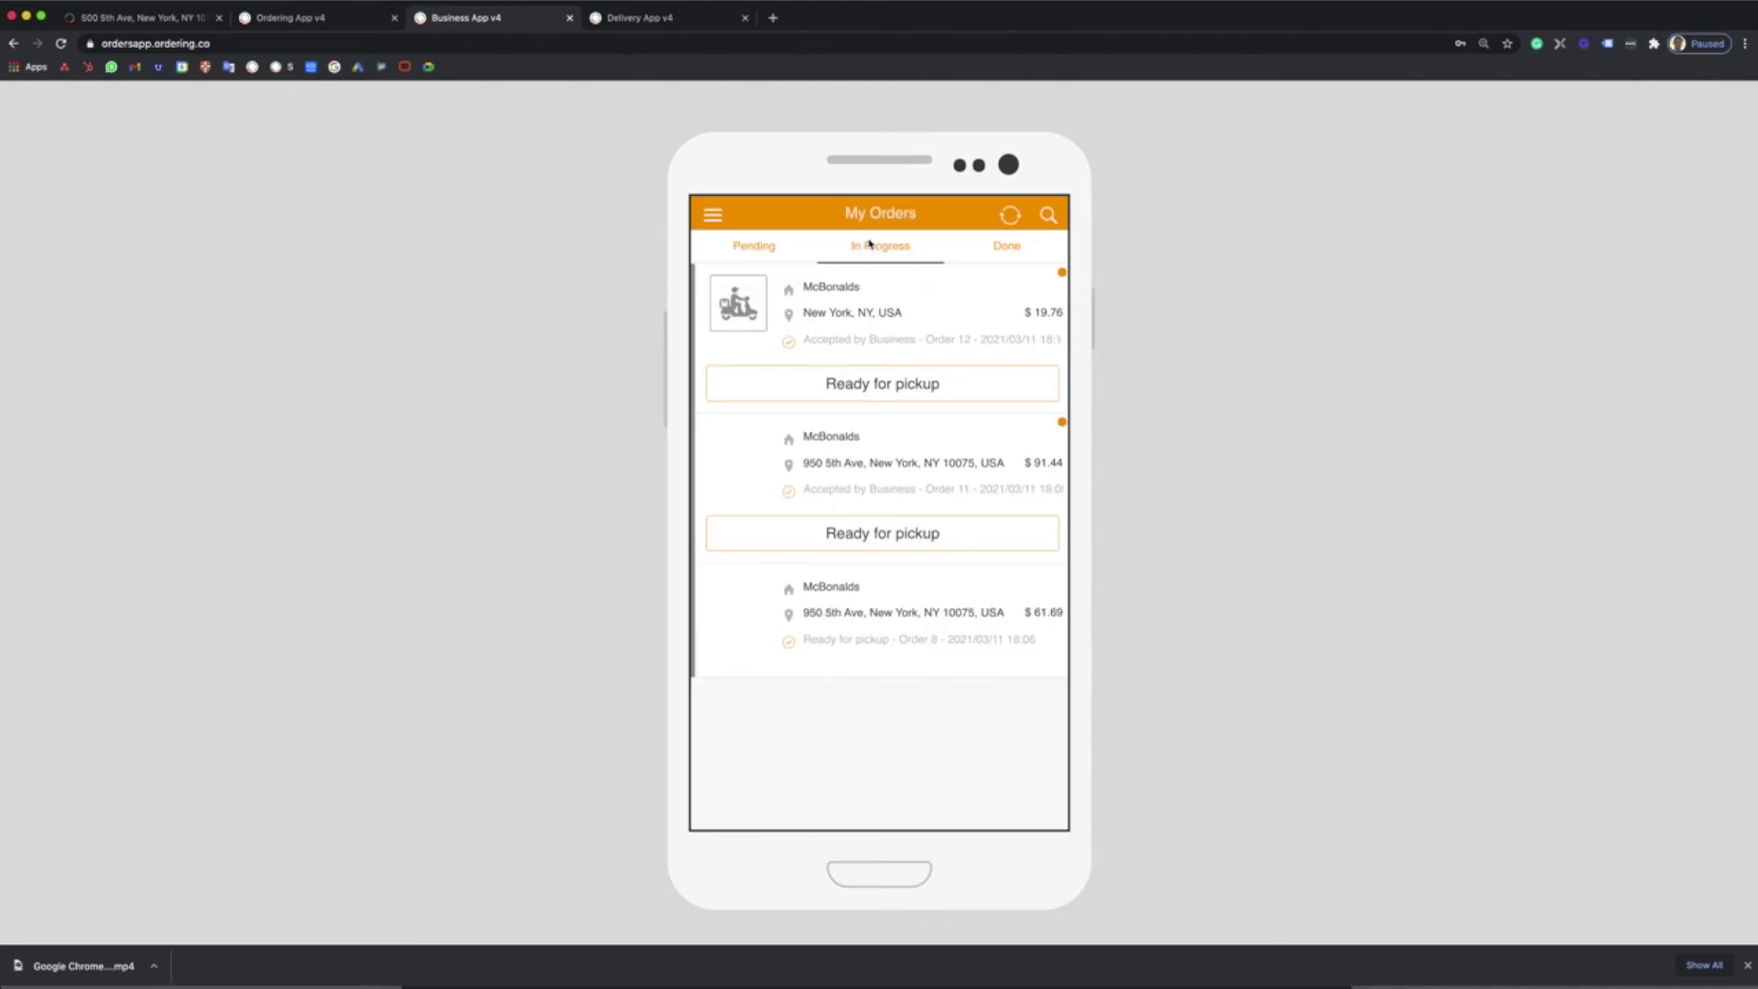
left_click(867, 346)
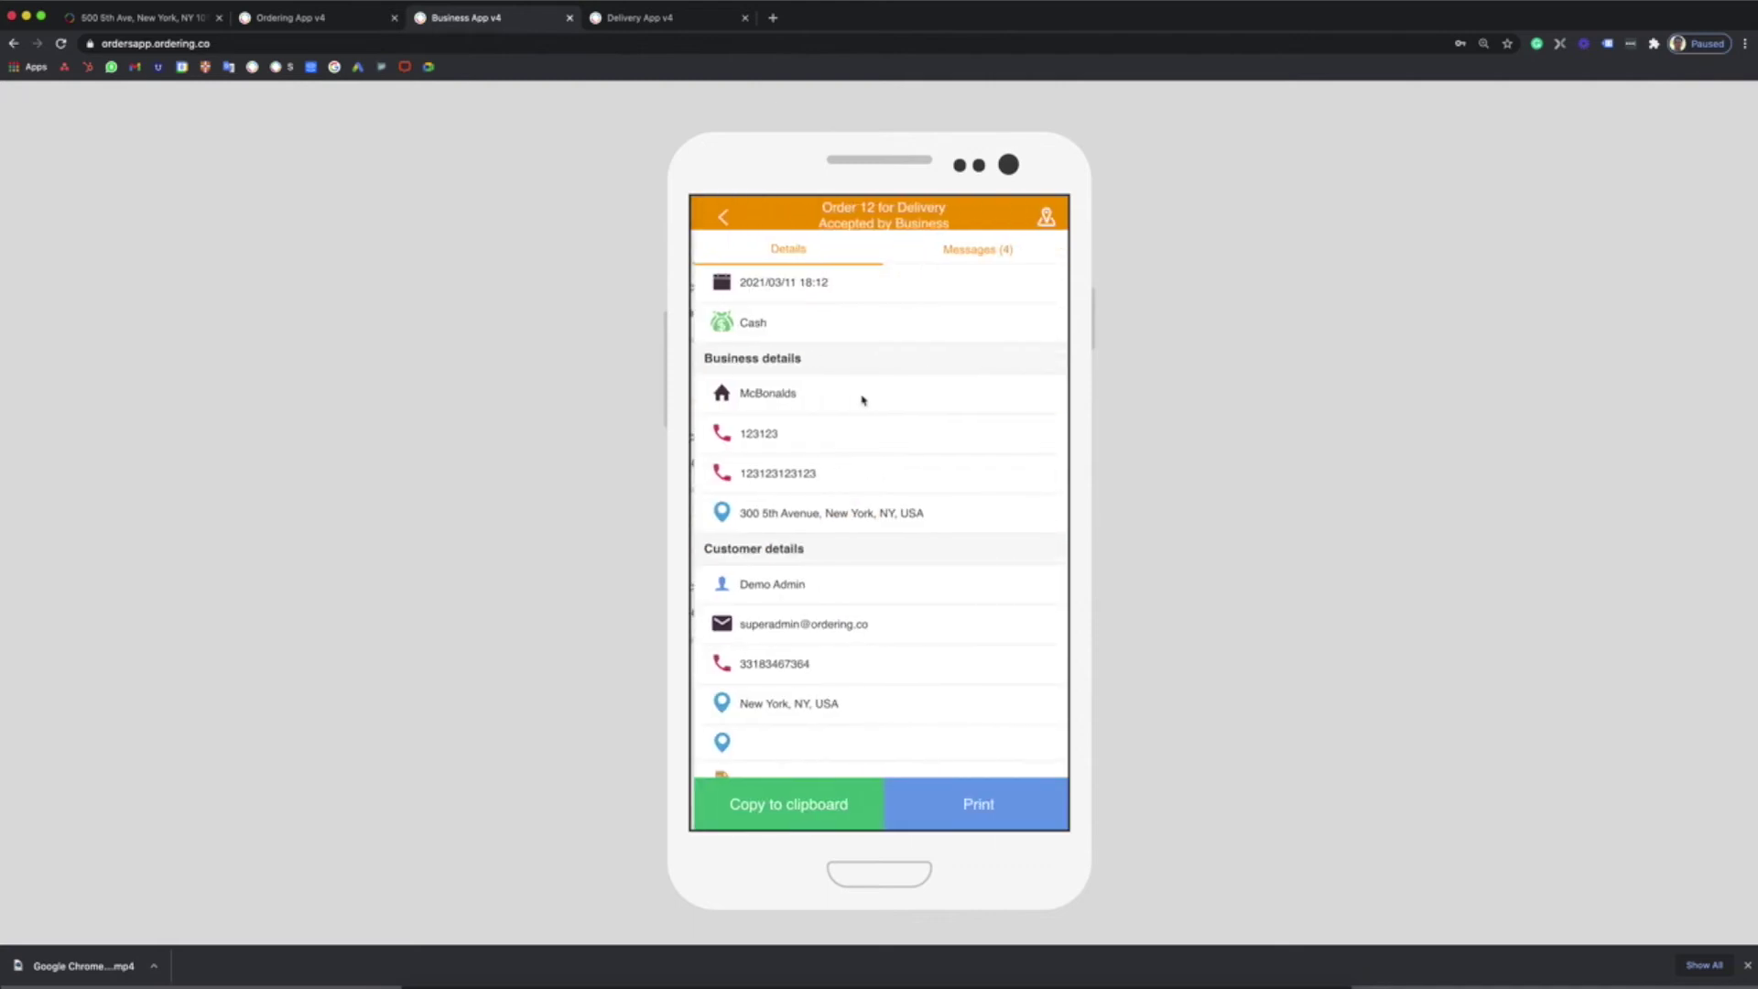
scroll(870, 440, "down", 10)
left_click(840, 656)
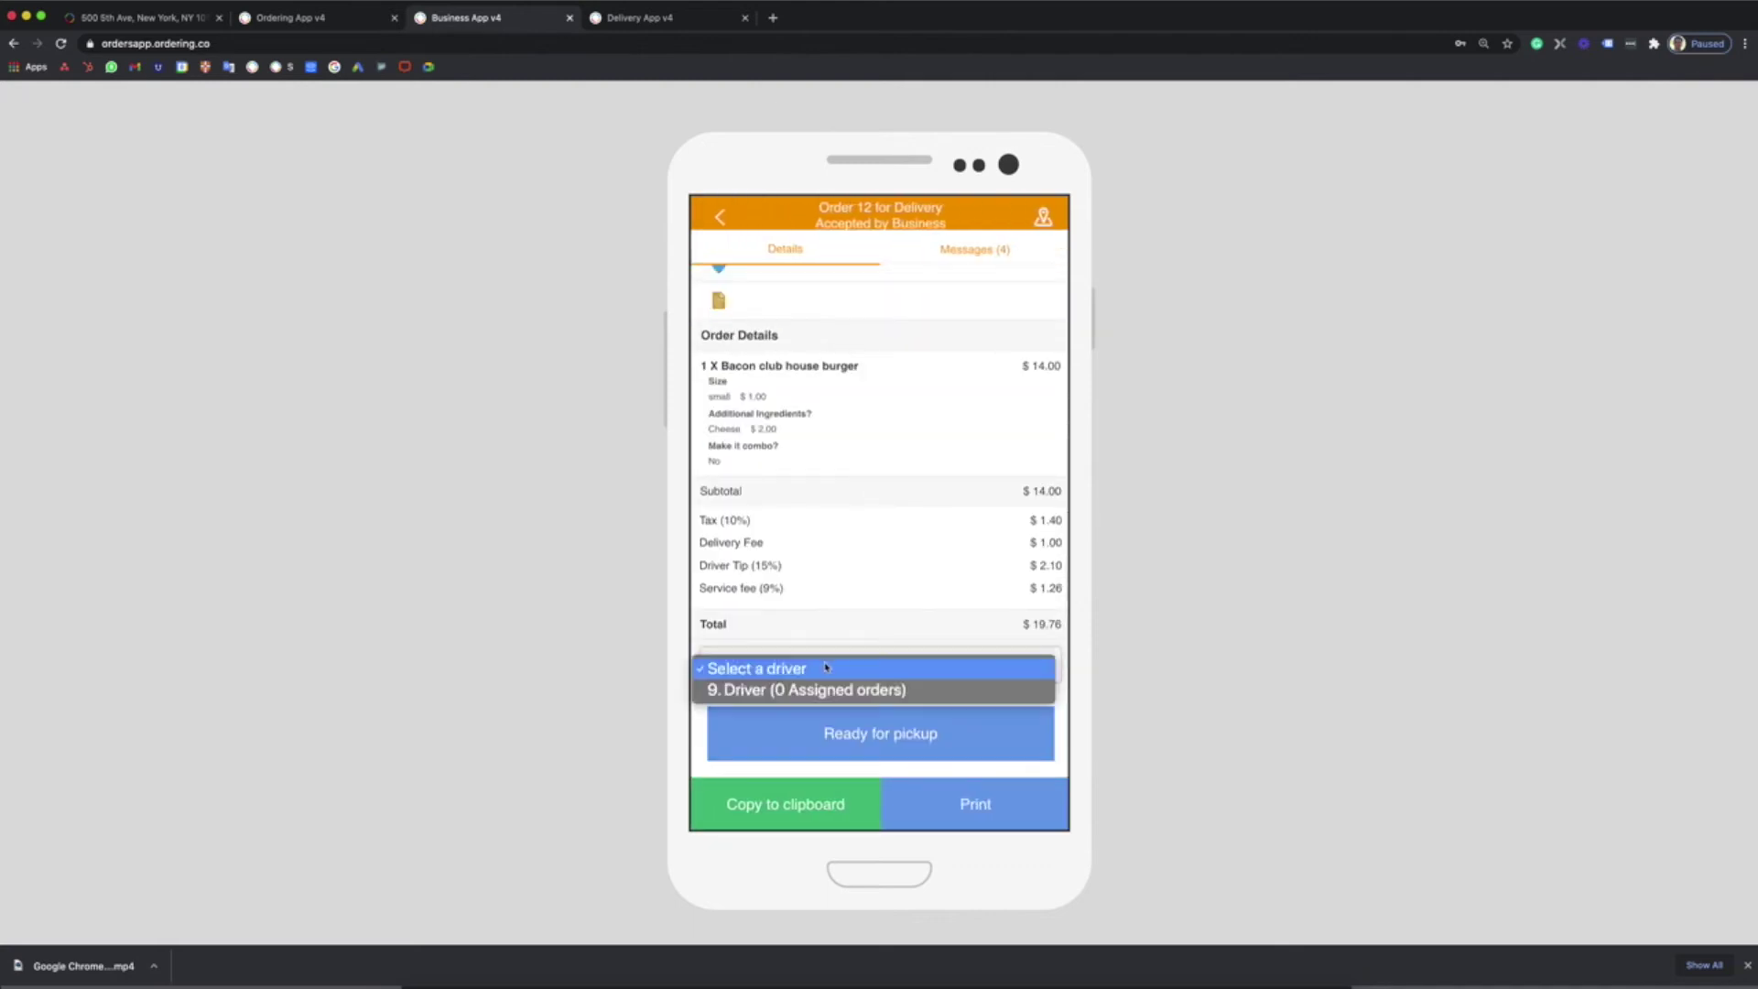
left_click(822, 692)
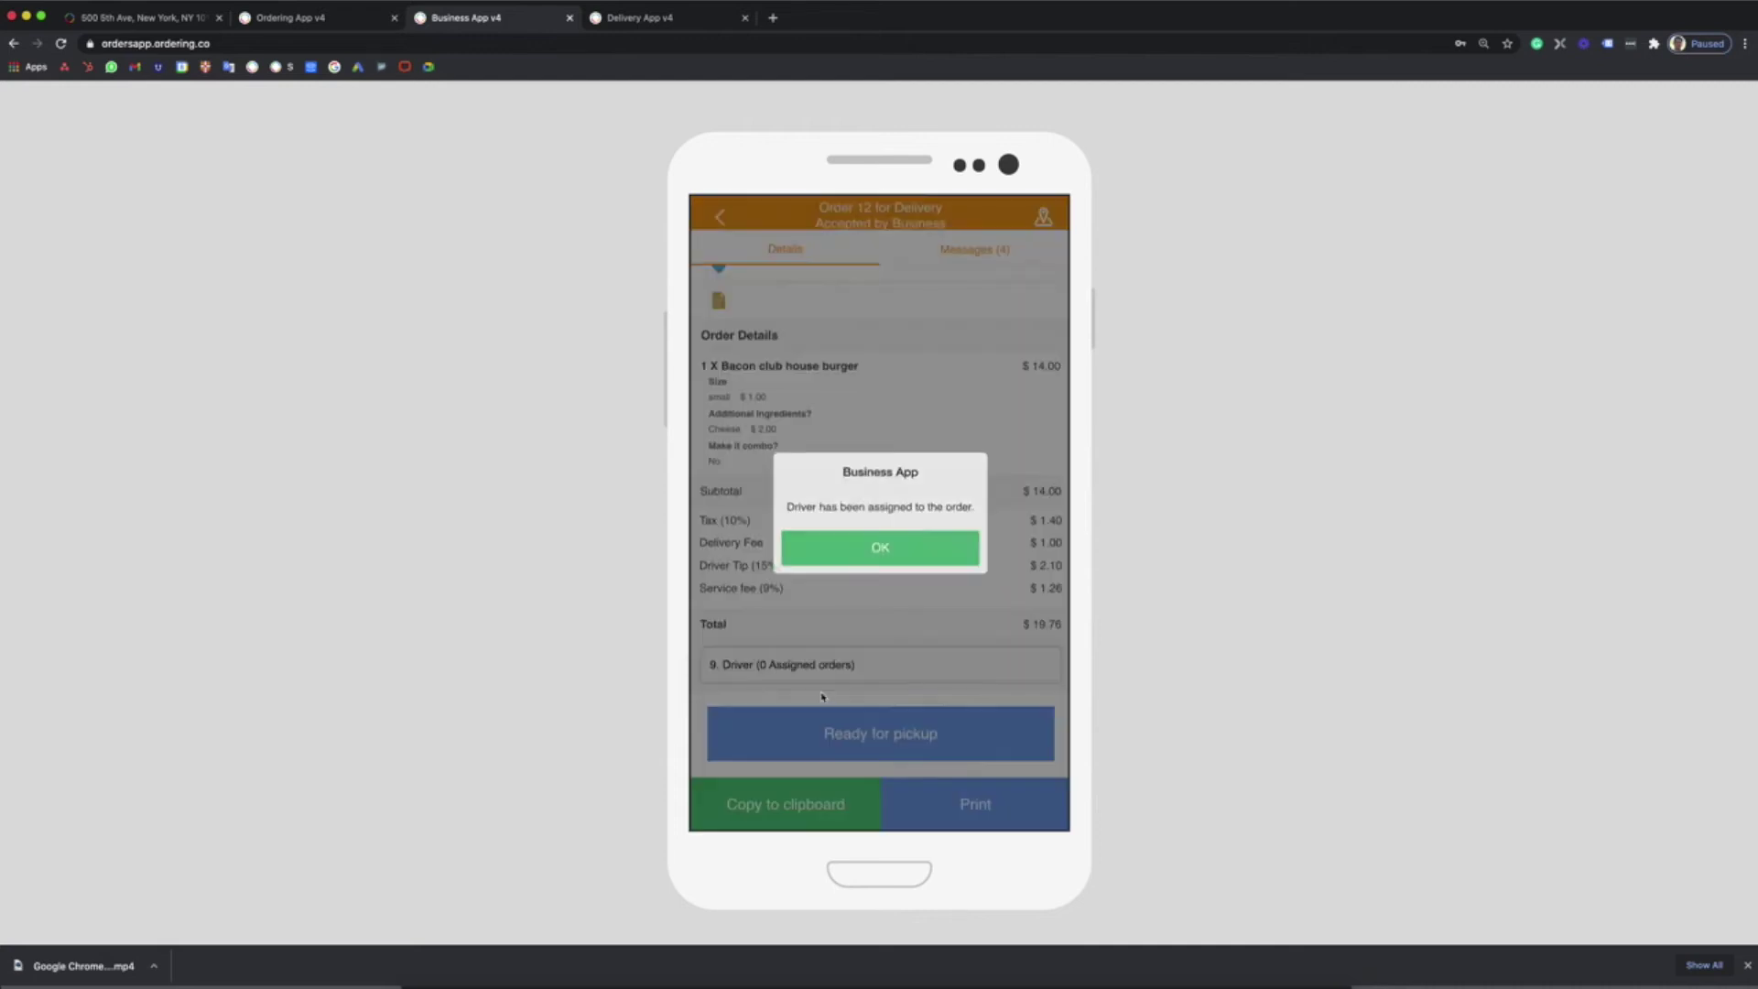
left_click(892, 550)
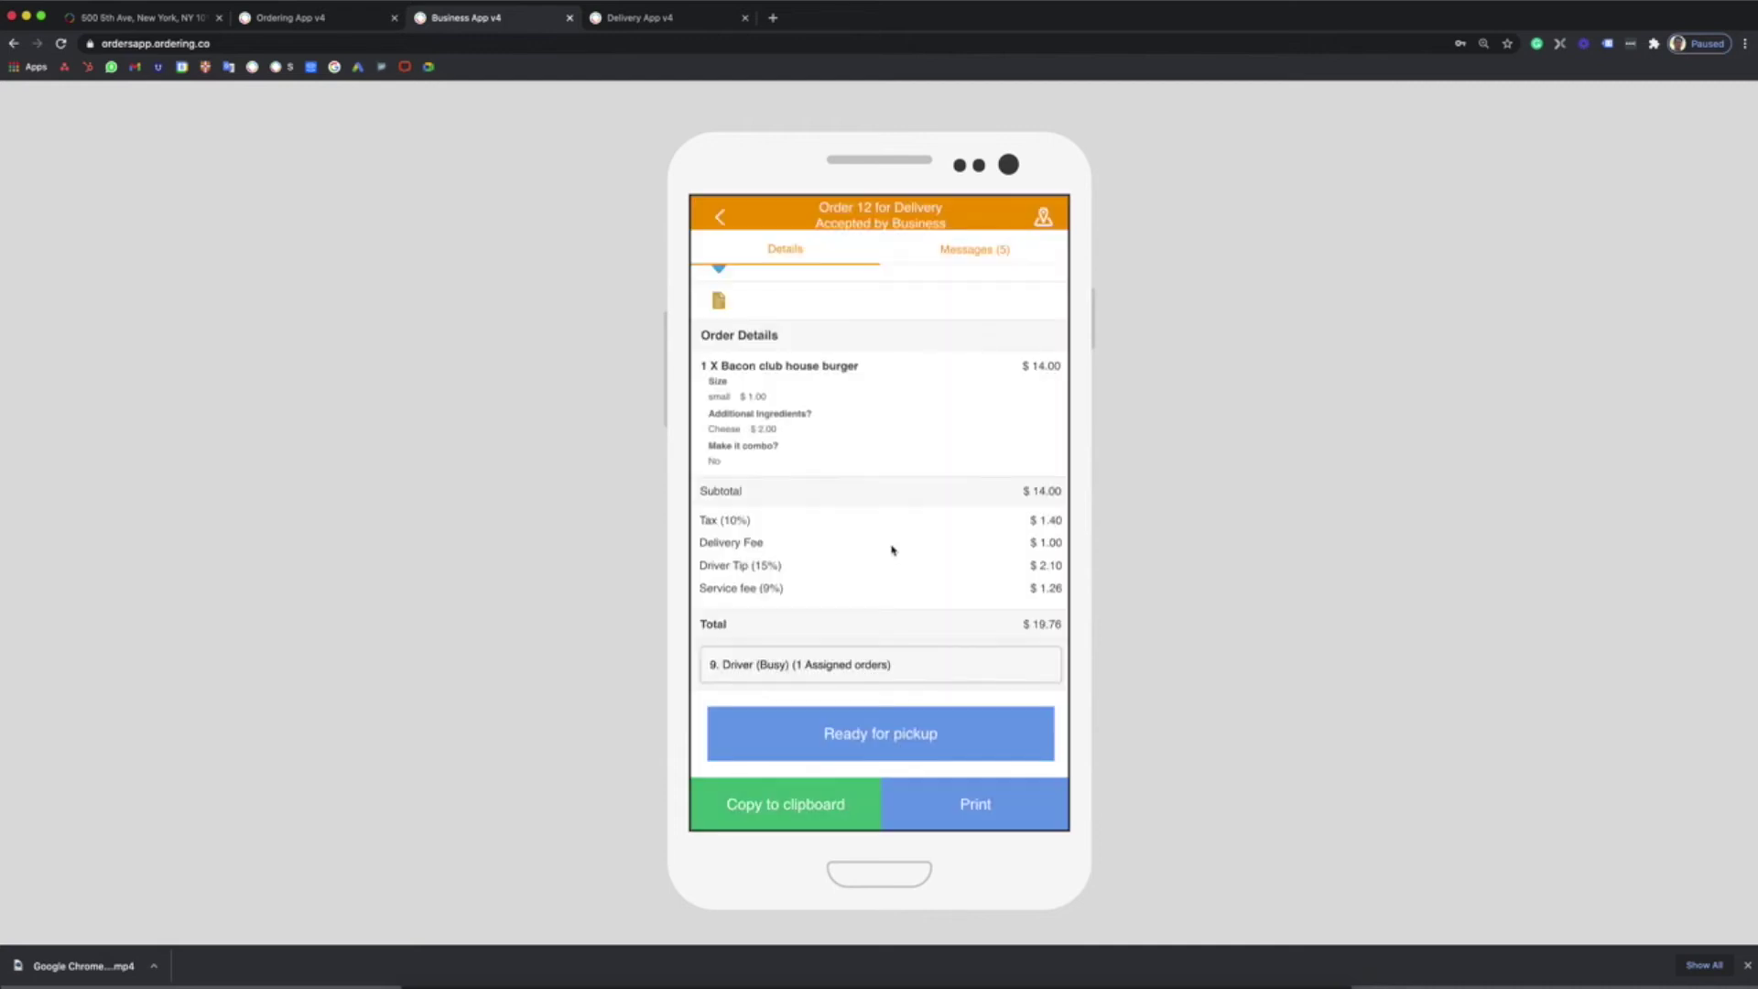
Step: Mark order 12 as ready for pickup and confirm
left_click(875, 723)
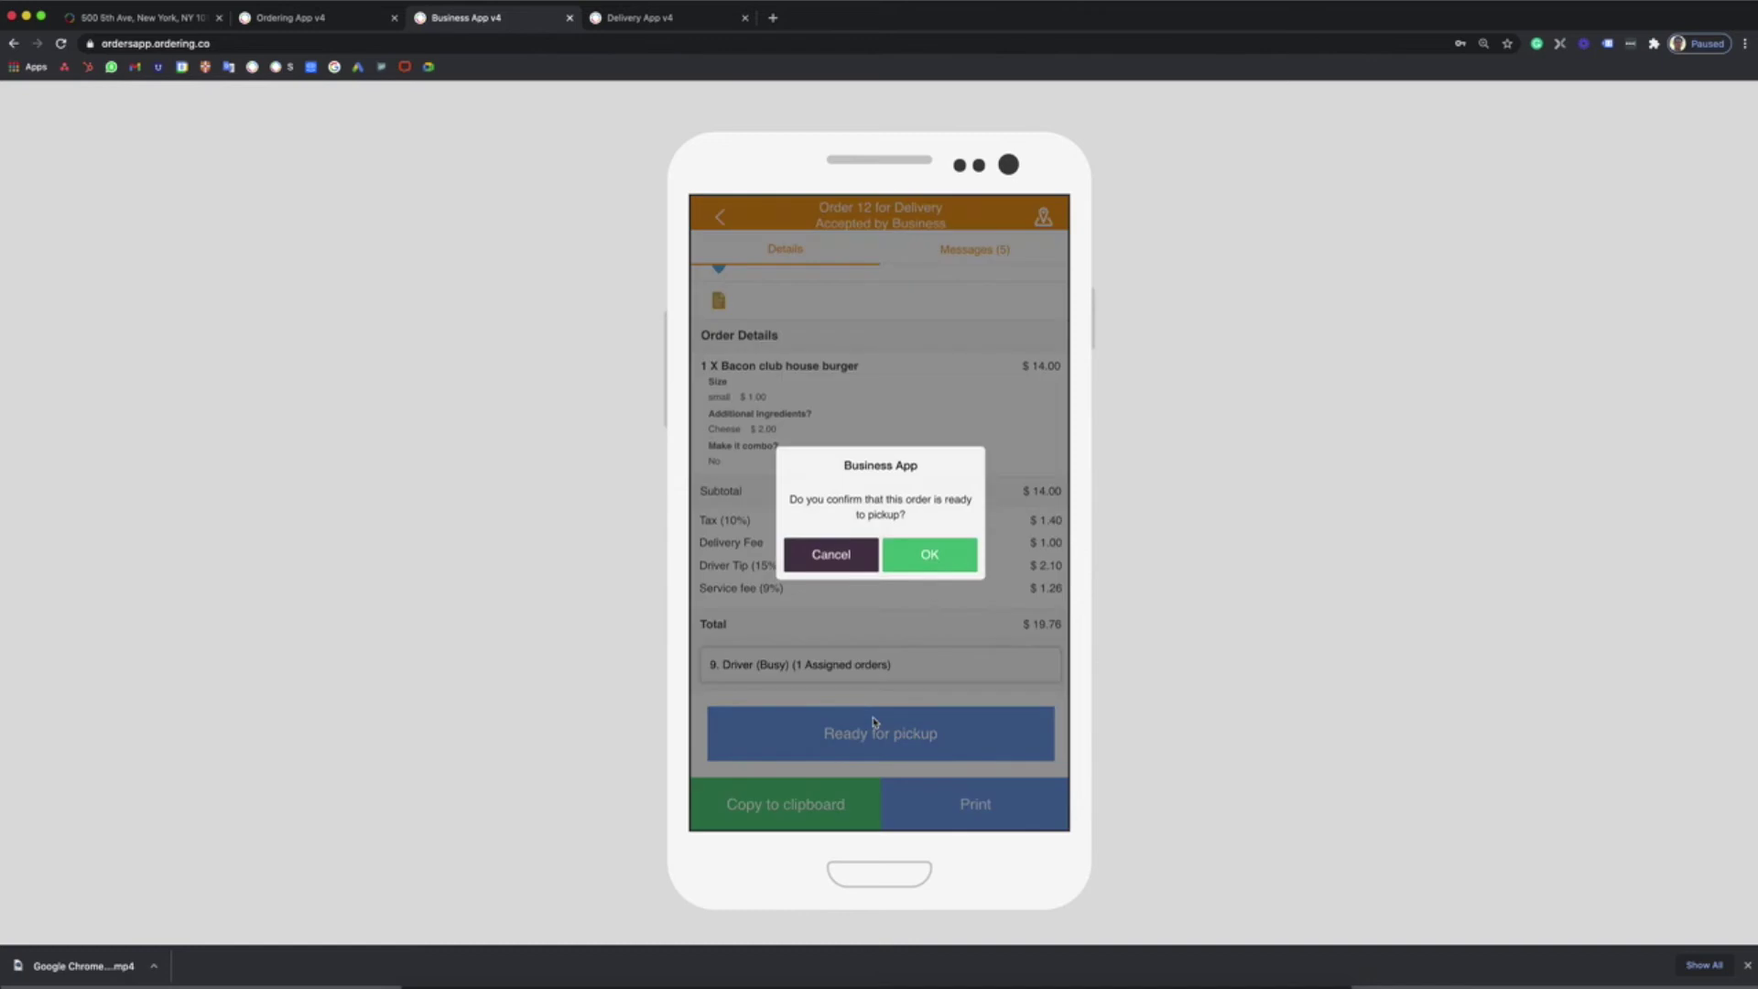
left_click(935, 573)
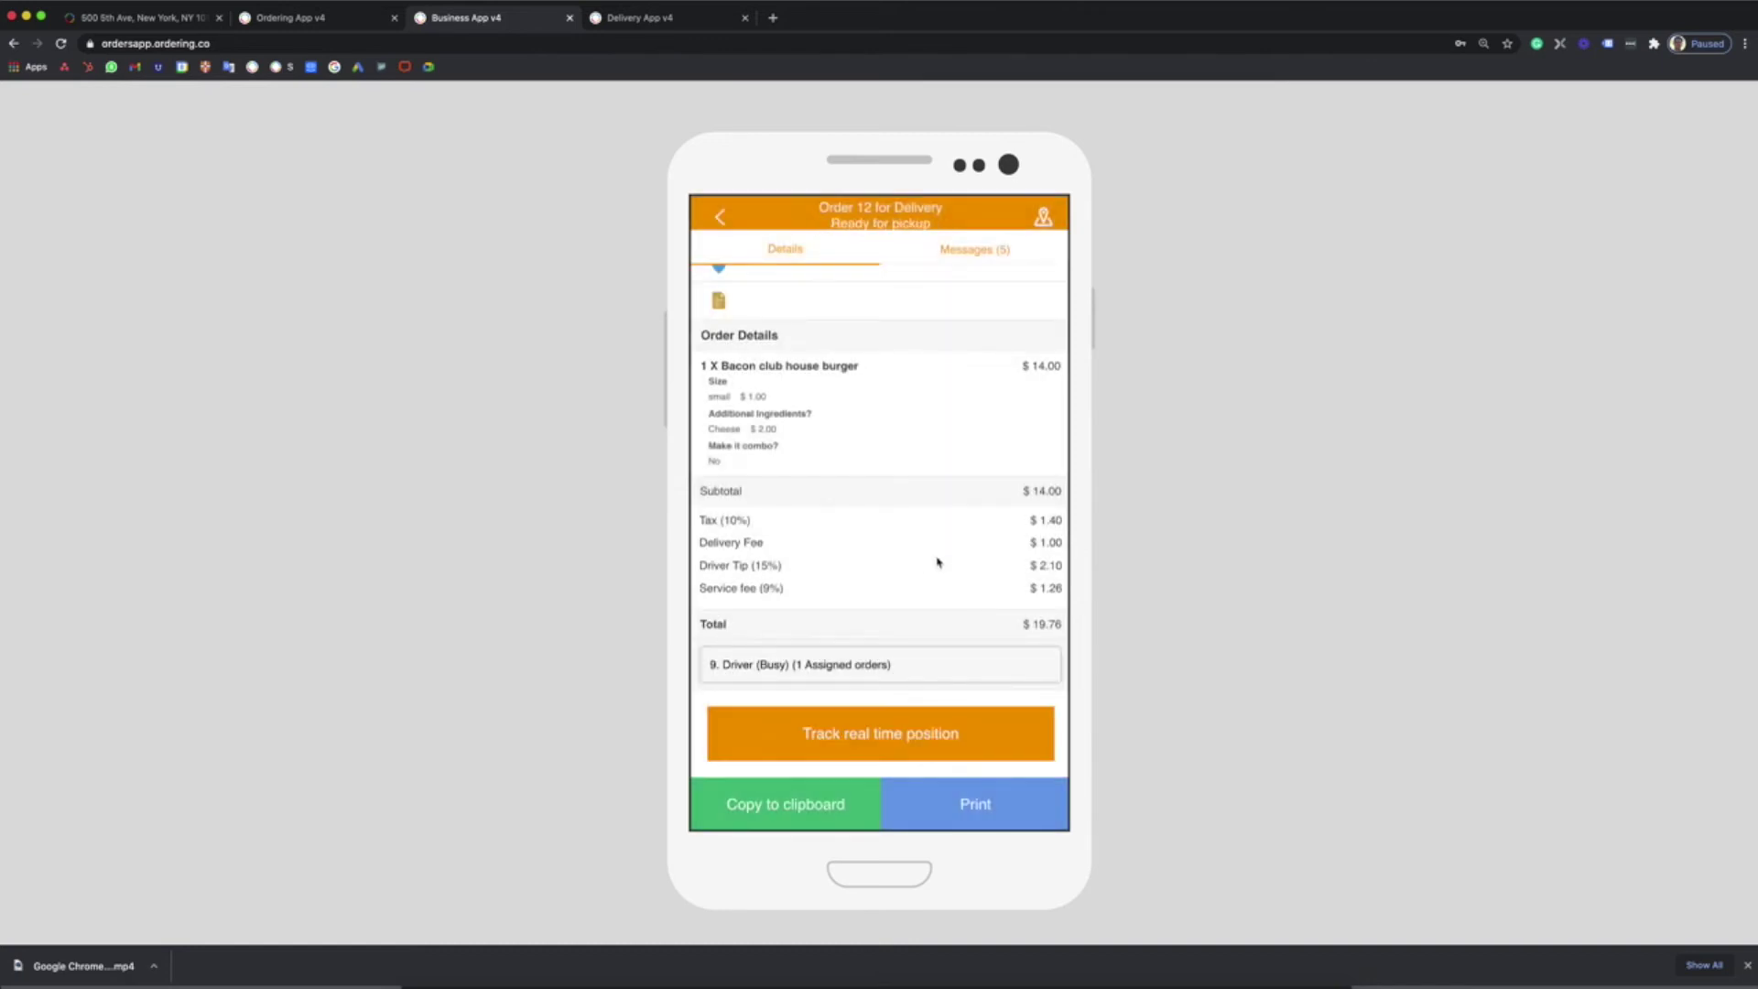
left_click(656, 22)
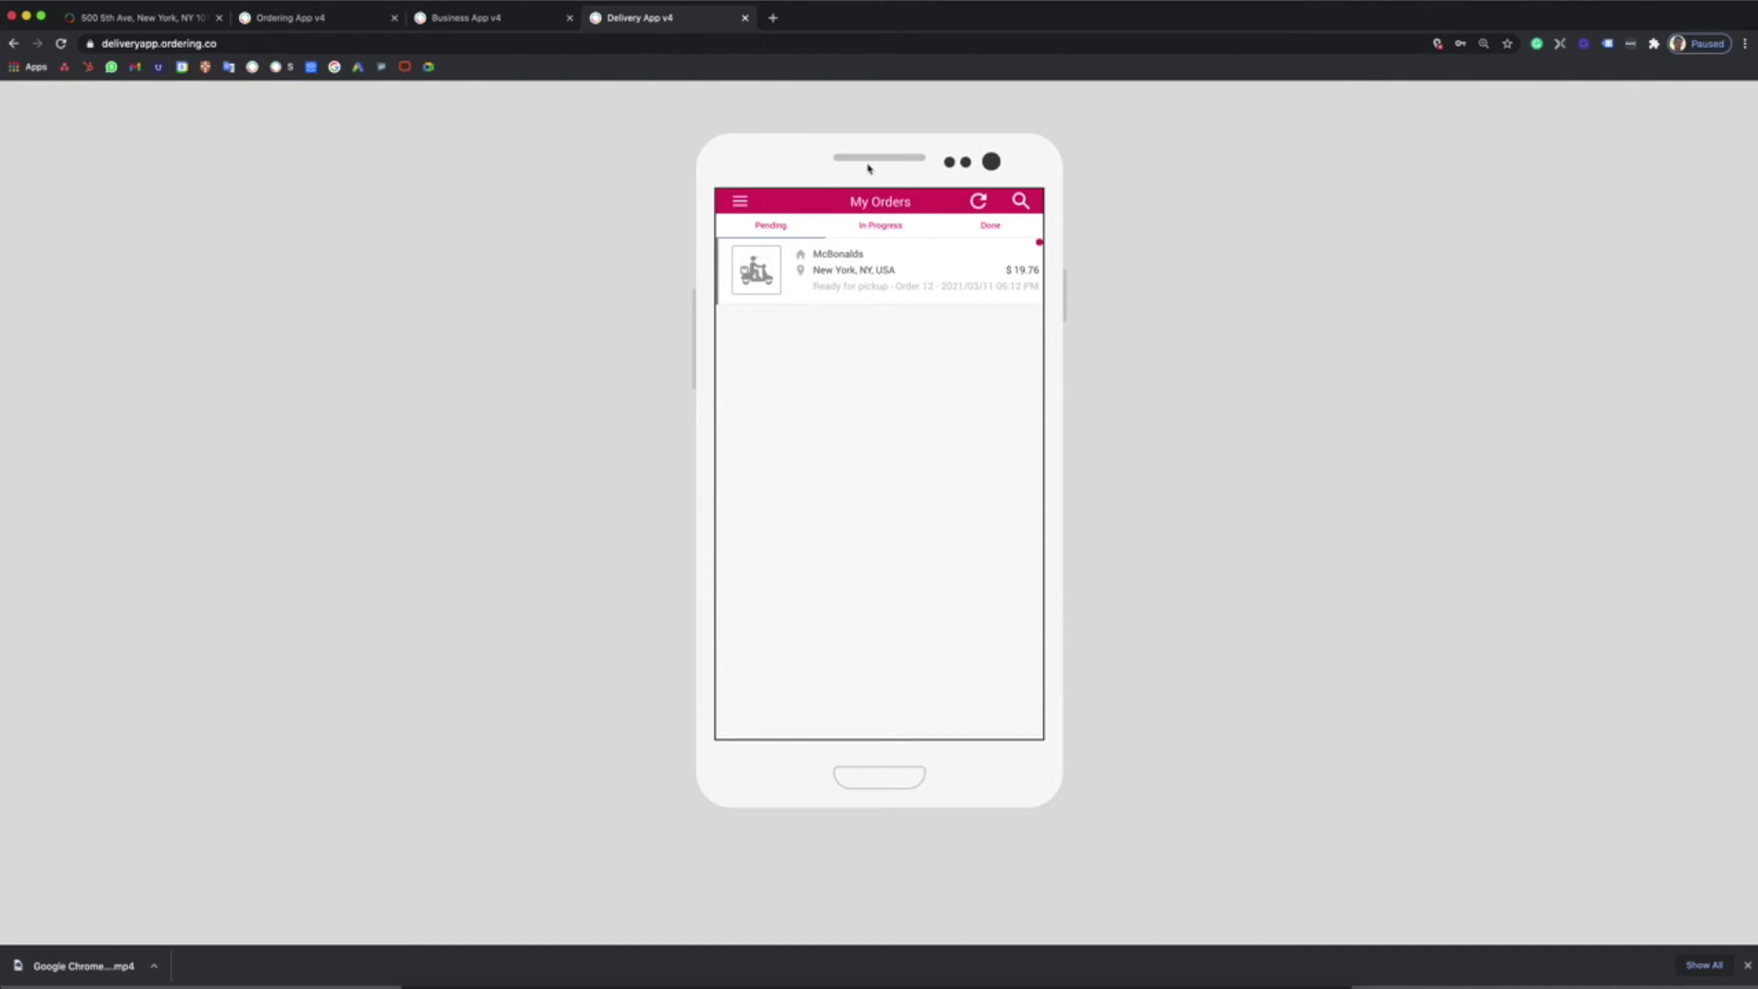
Step: As the driver, accept McBonalds order 12 with a 25-minute delivery time
left_click(865, 258)
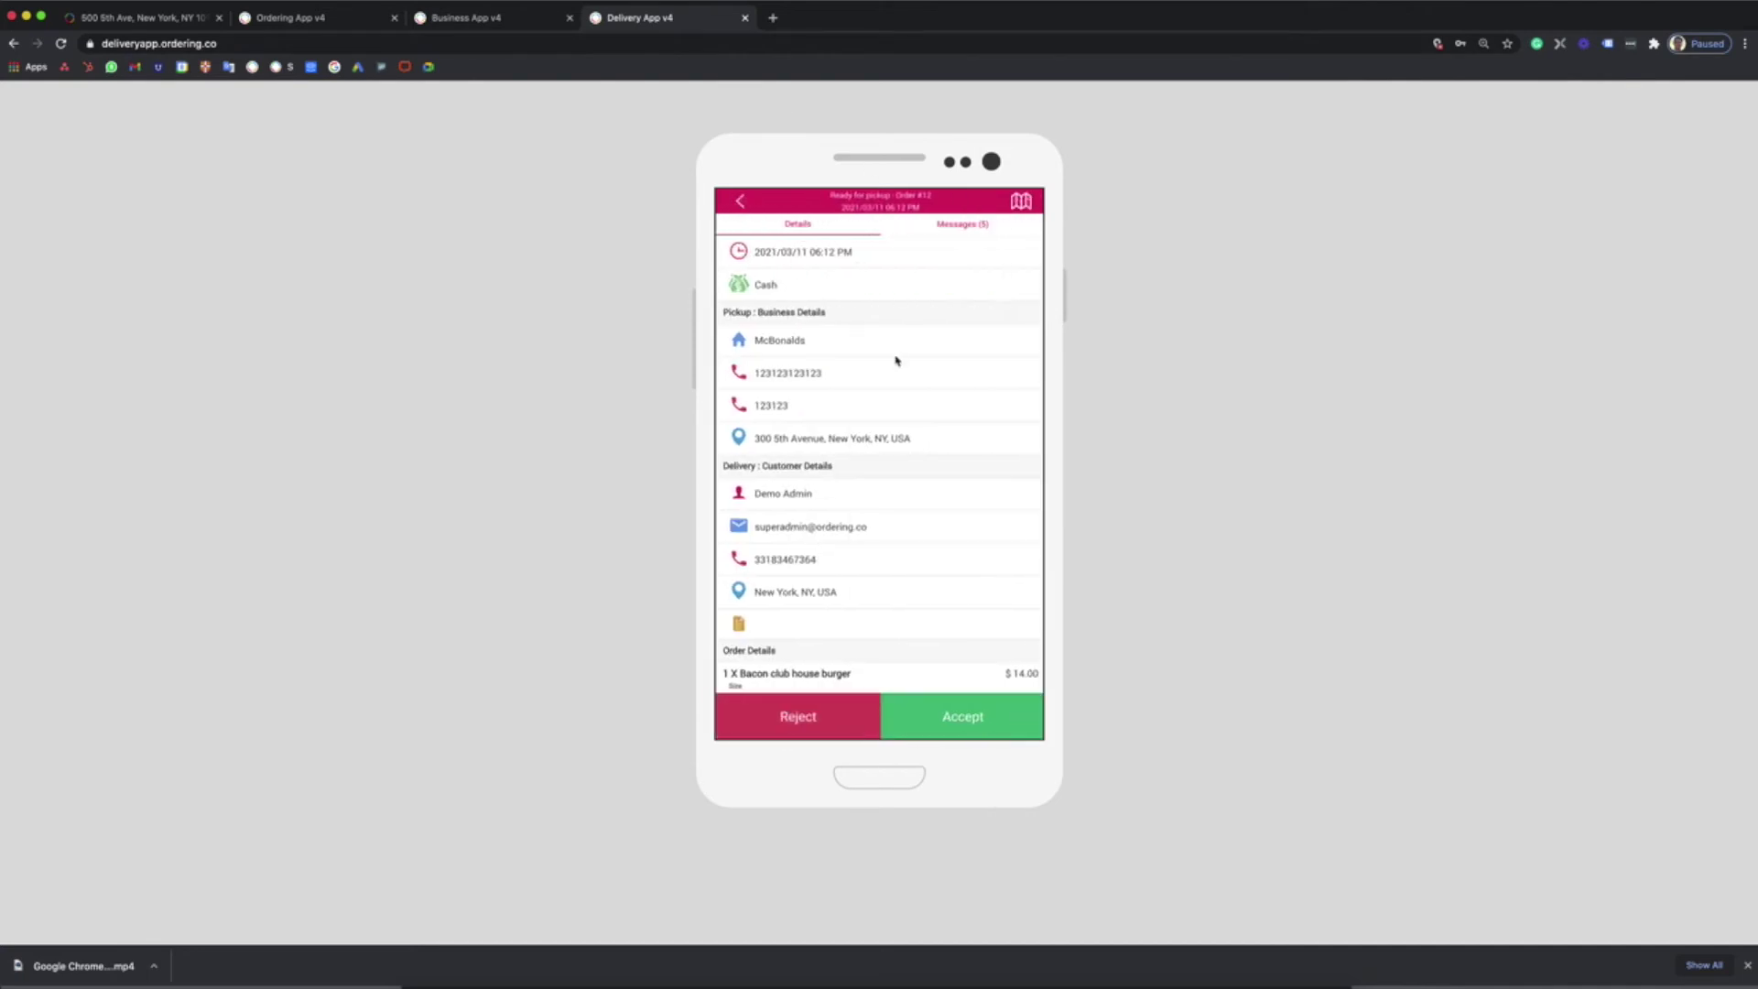
scroll(896, 362, "down", 5)
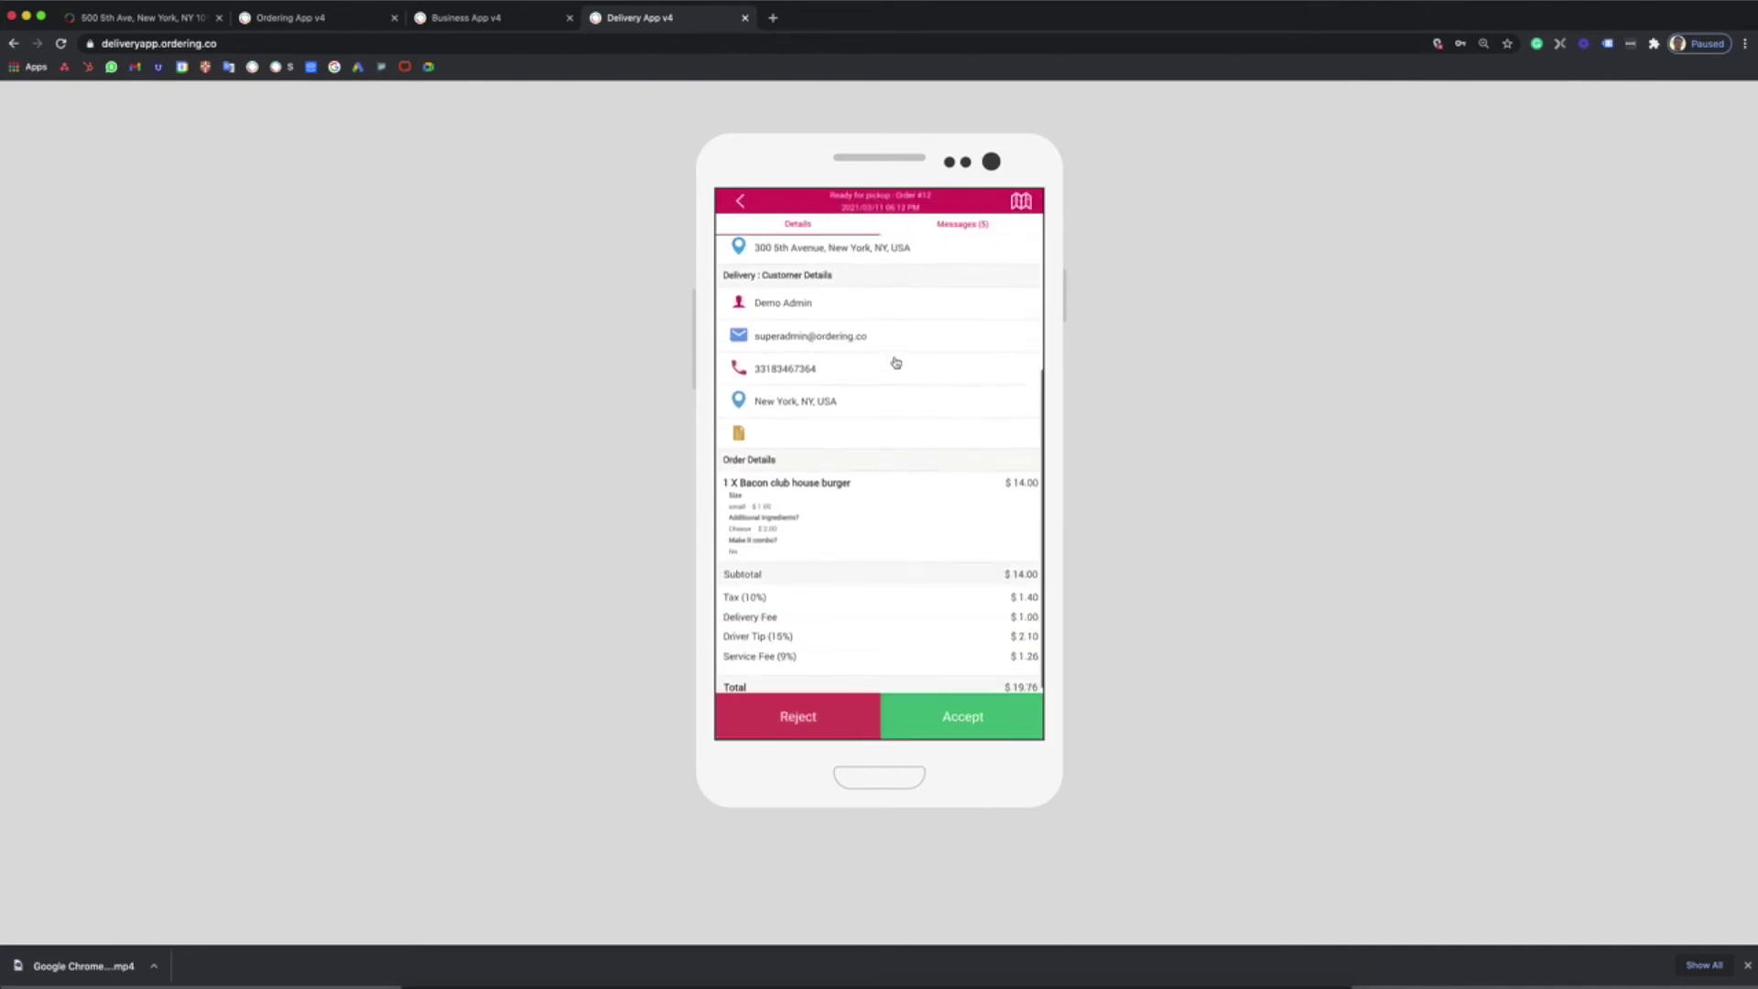
left_click(949, 718)
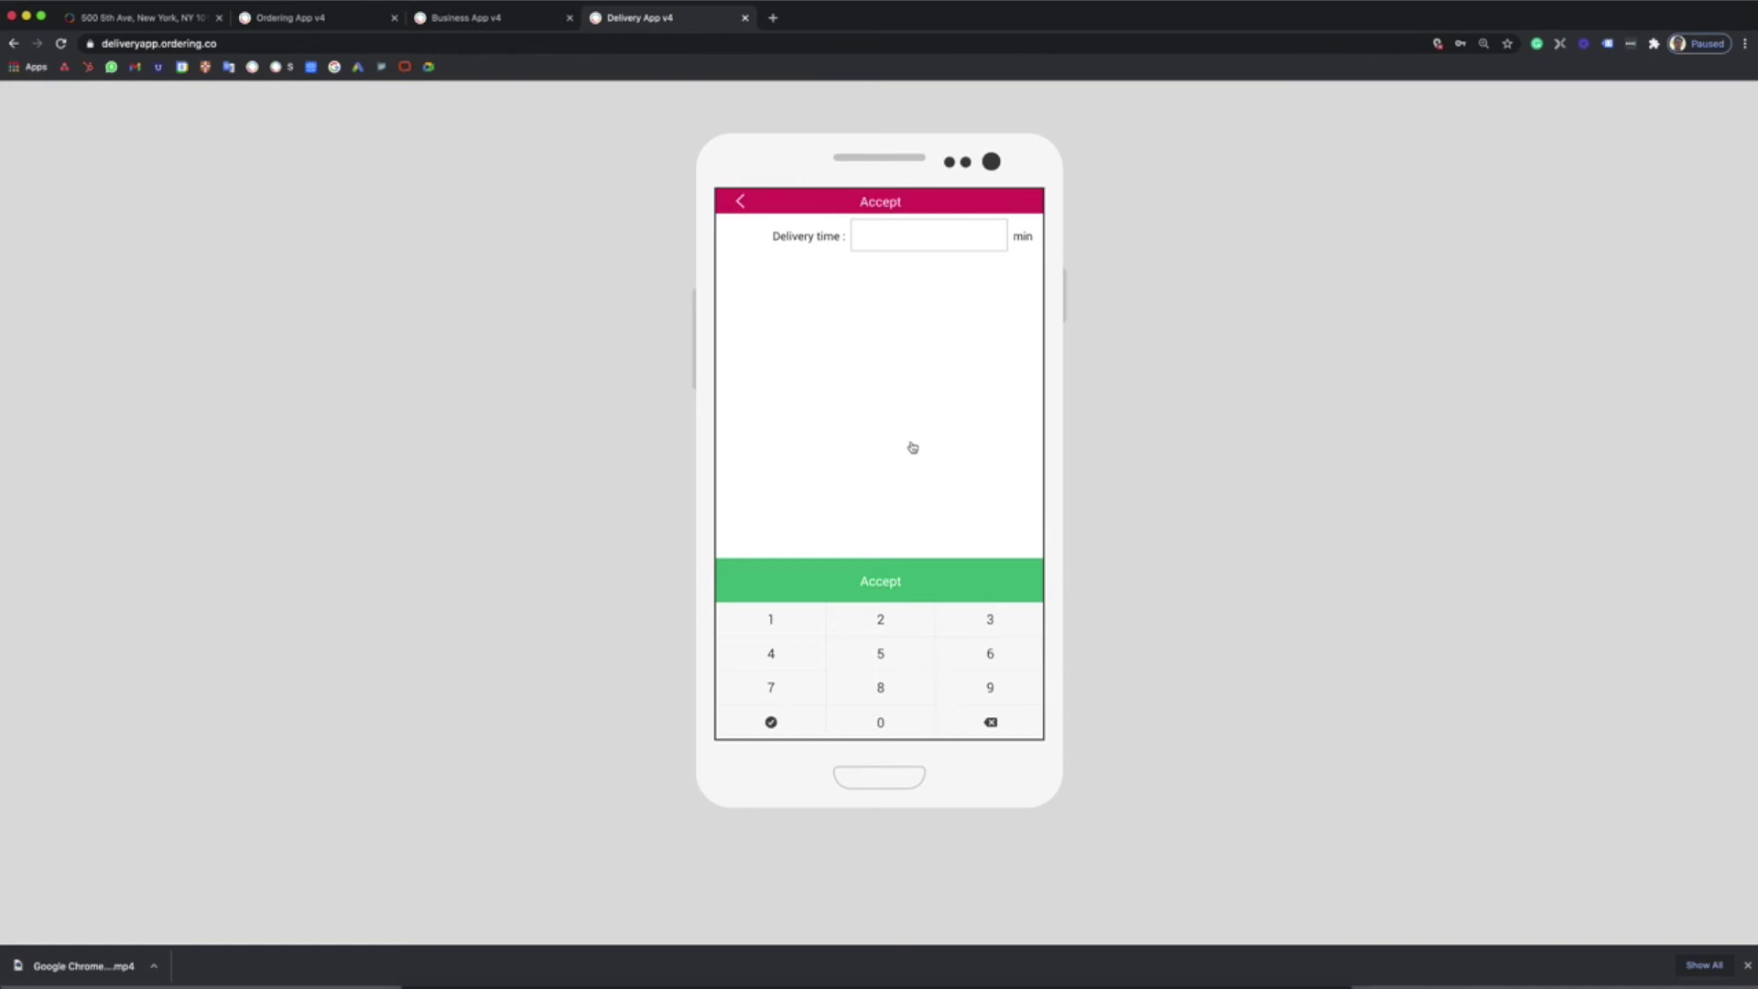
left_click(890, 632)
left_click(888, 667)
left_click(903, 587)
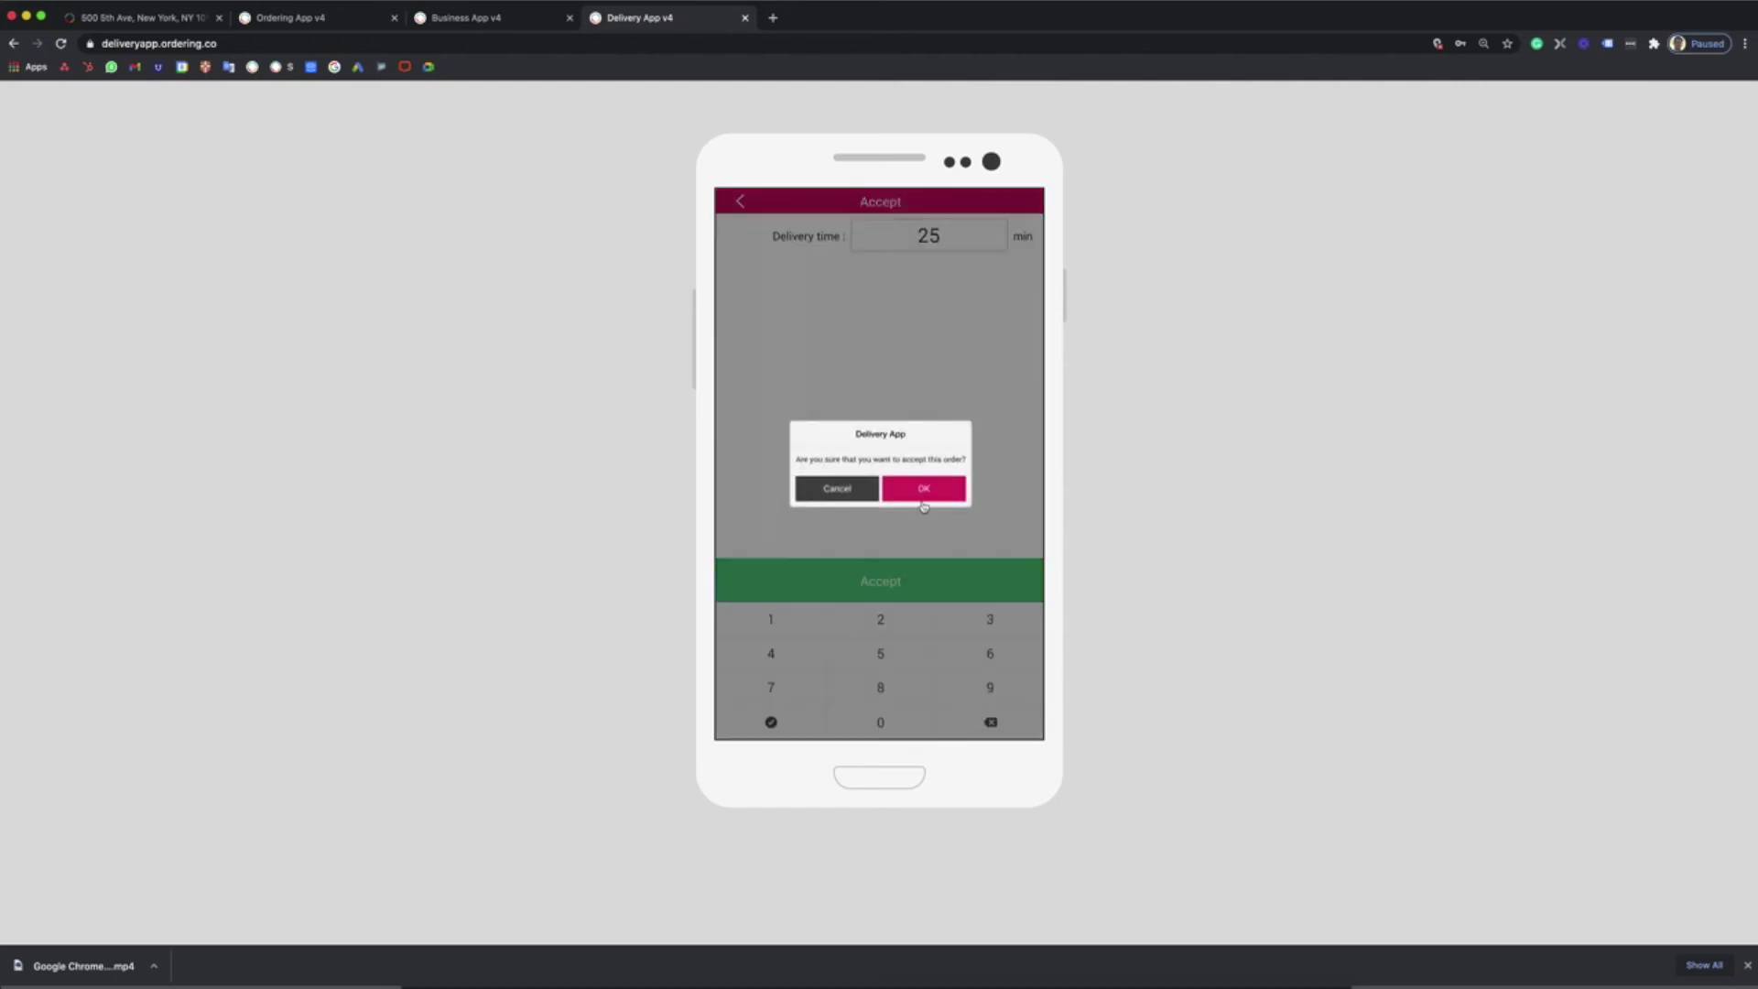
left_click(926, 491)
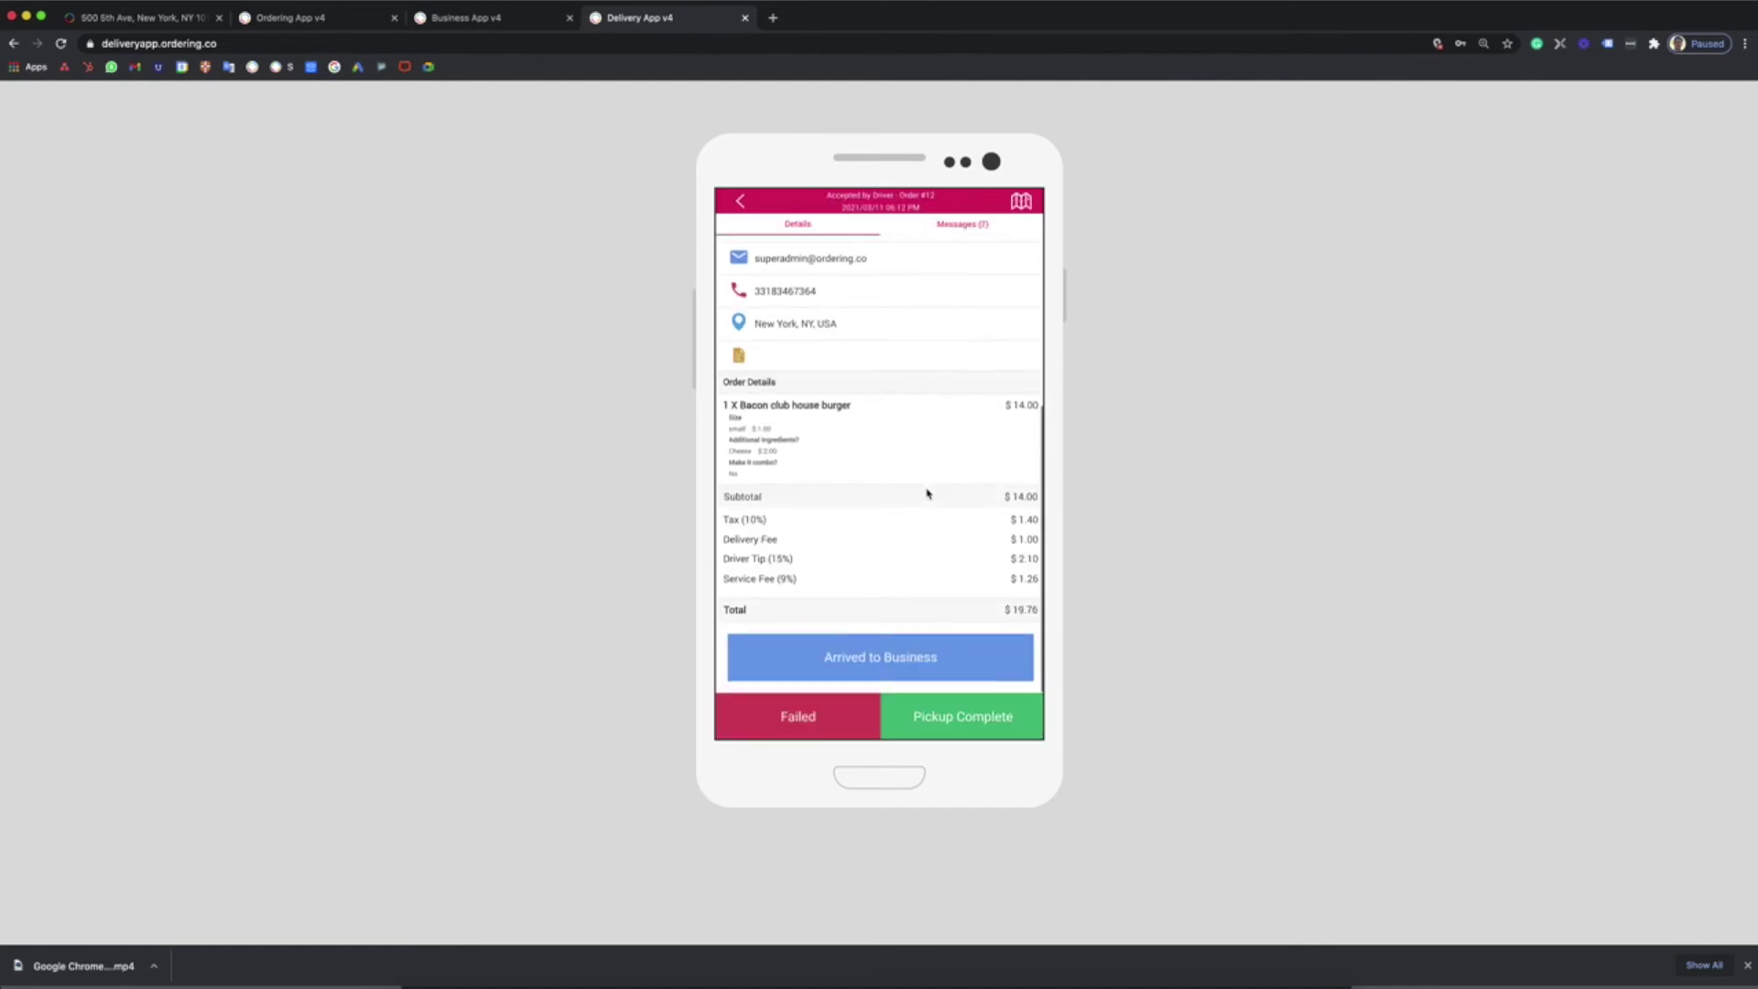
Step: Report arrival and mark order 12 picked up, then check its delivery location map
left_click(885, 668)
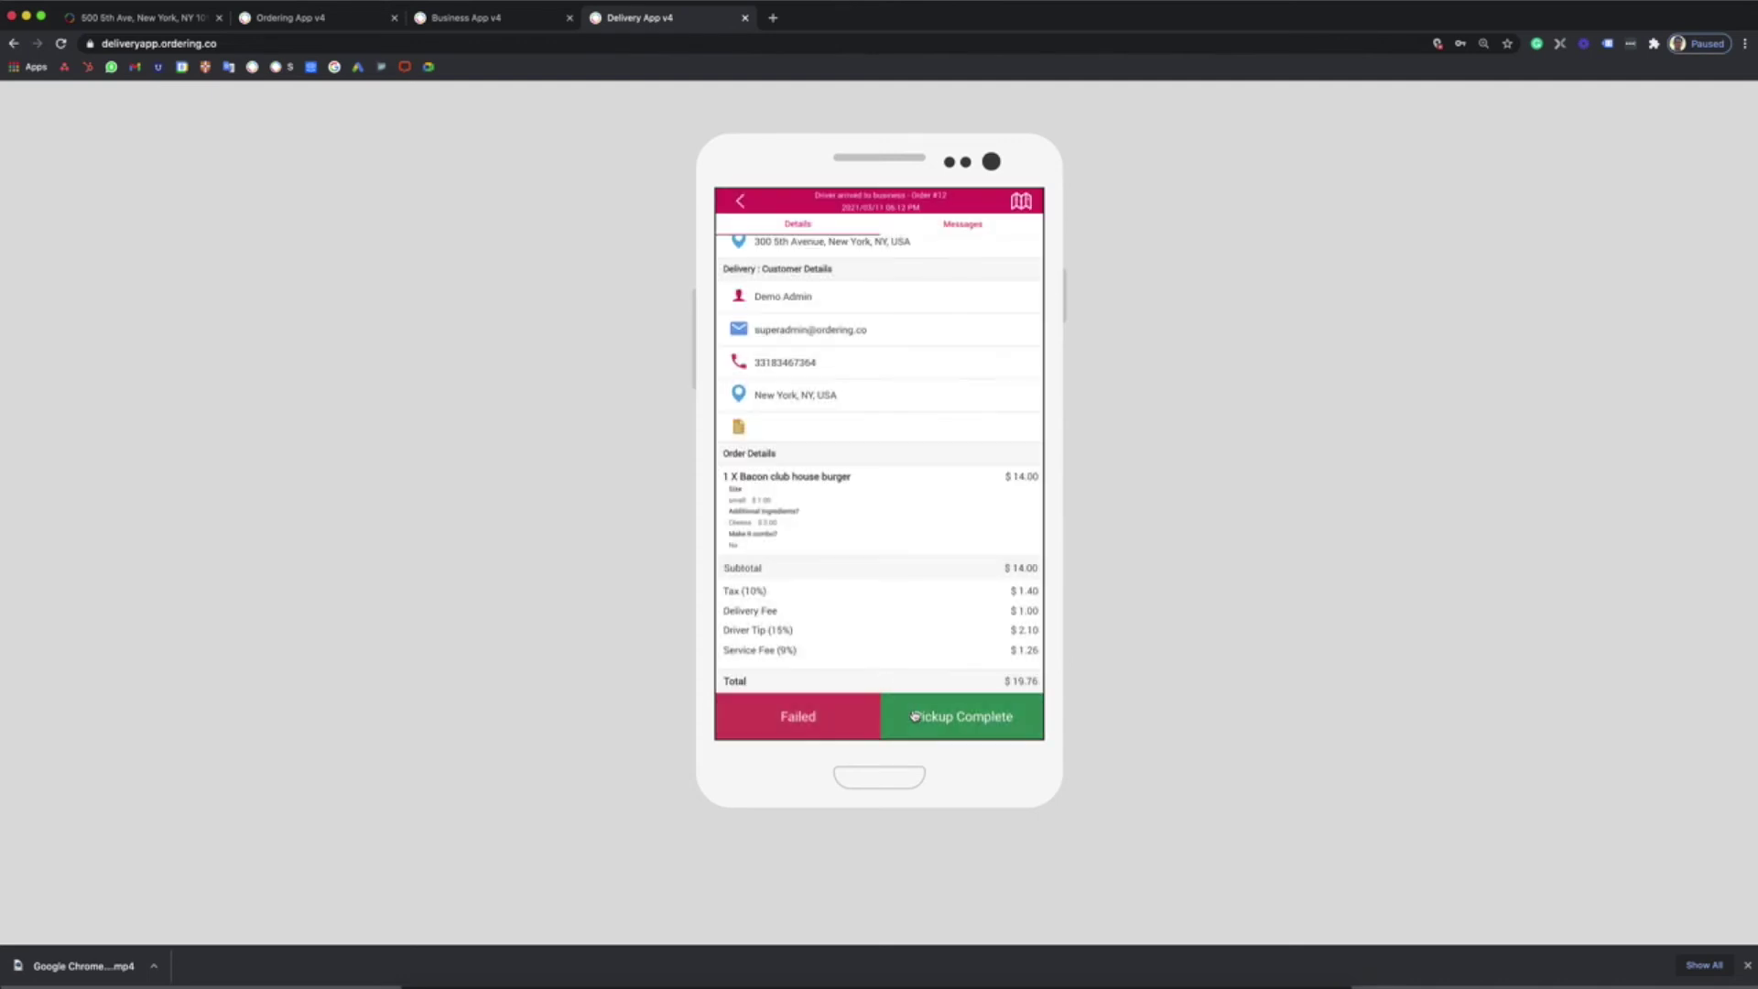
left_click(919, 694)
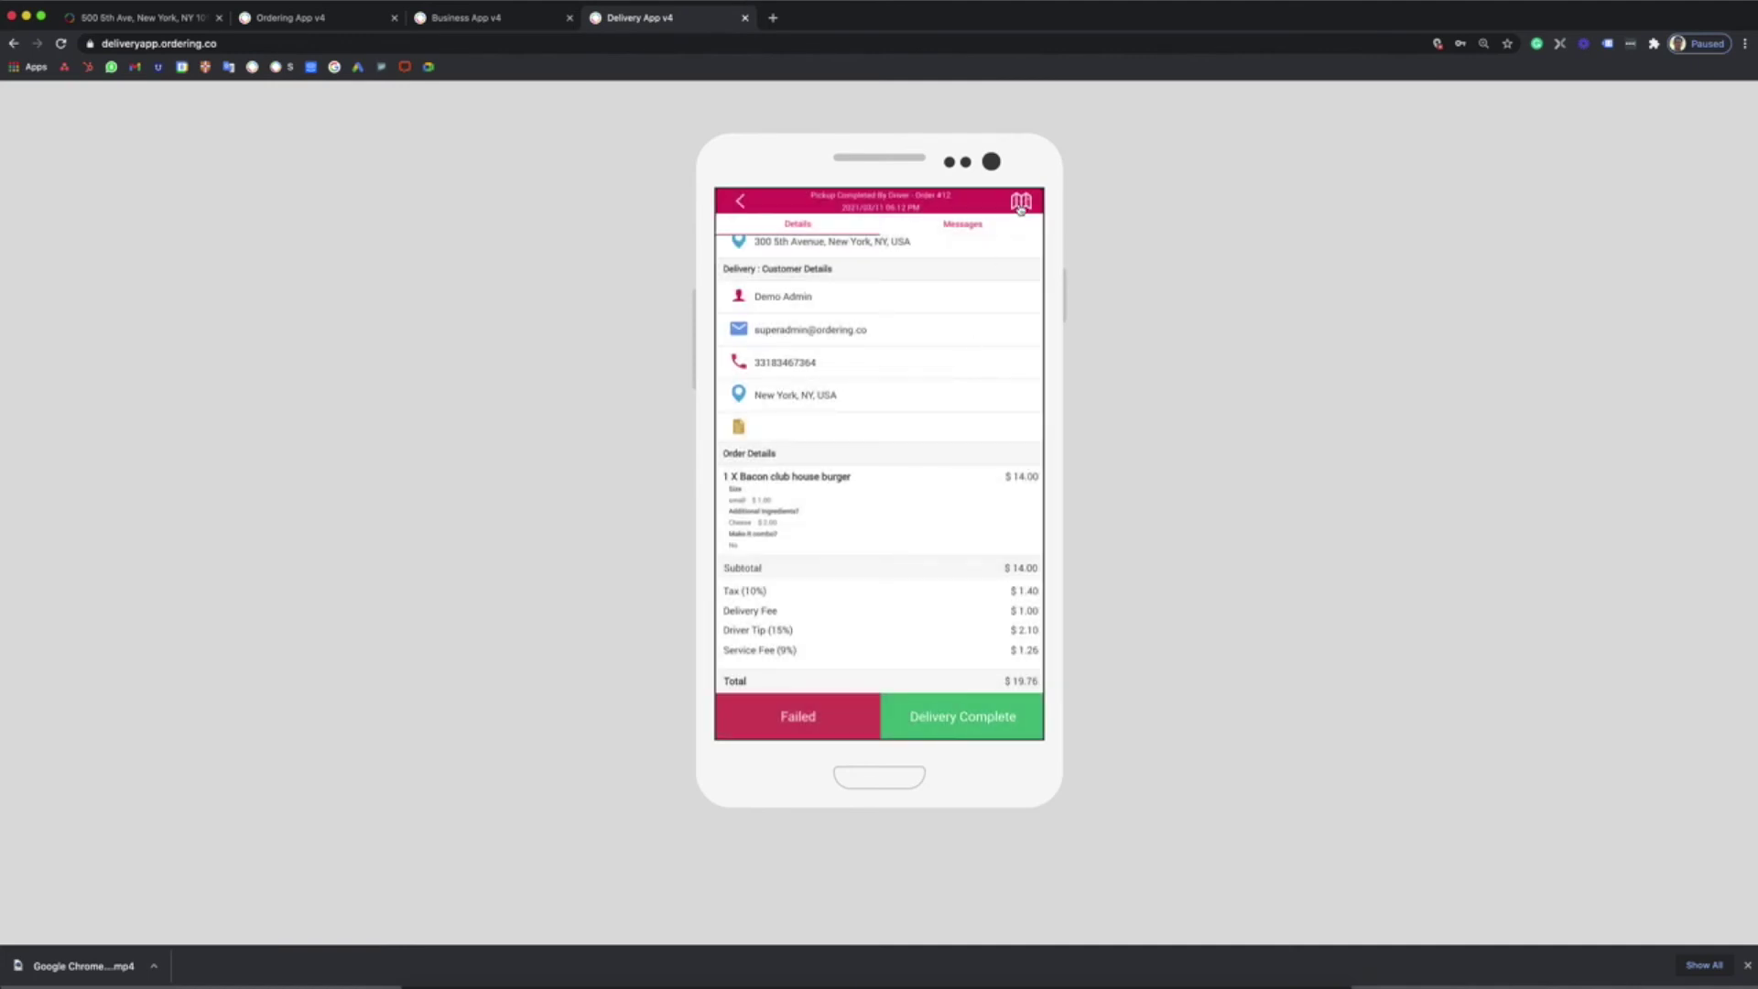
left_click(1020, 202)
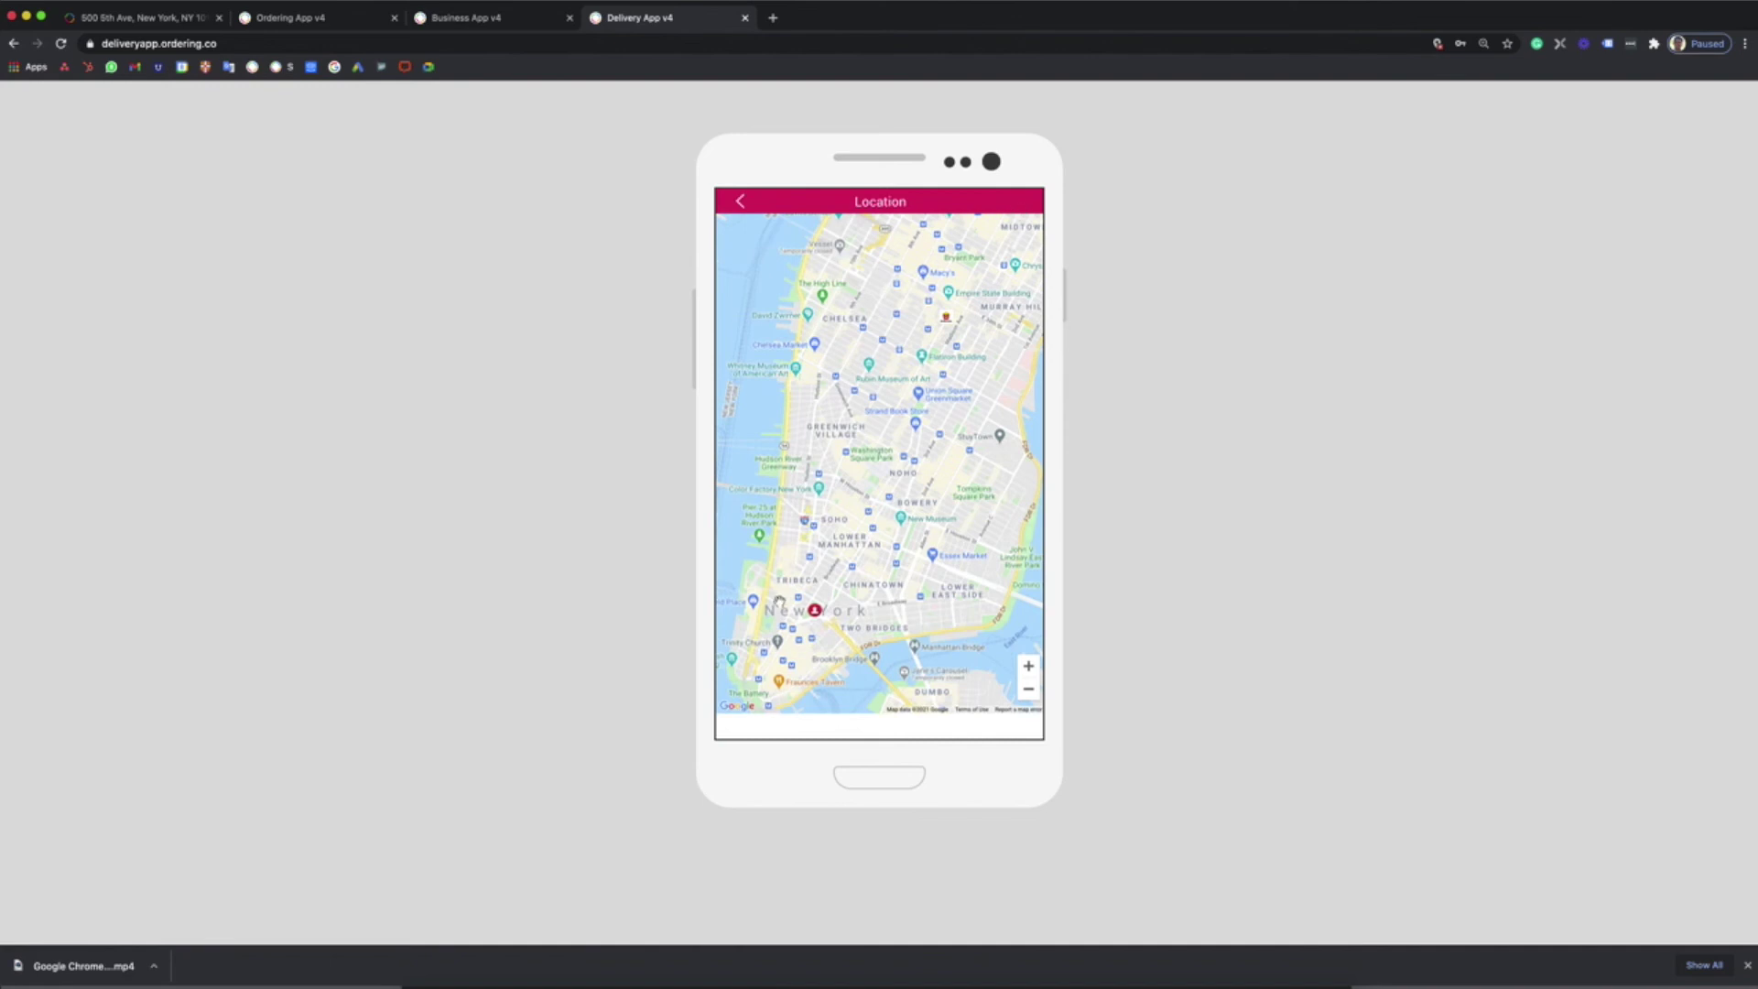
left_click(741, 204)
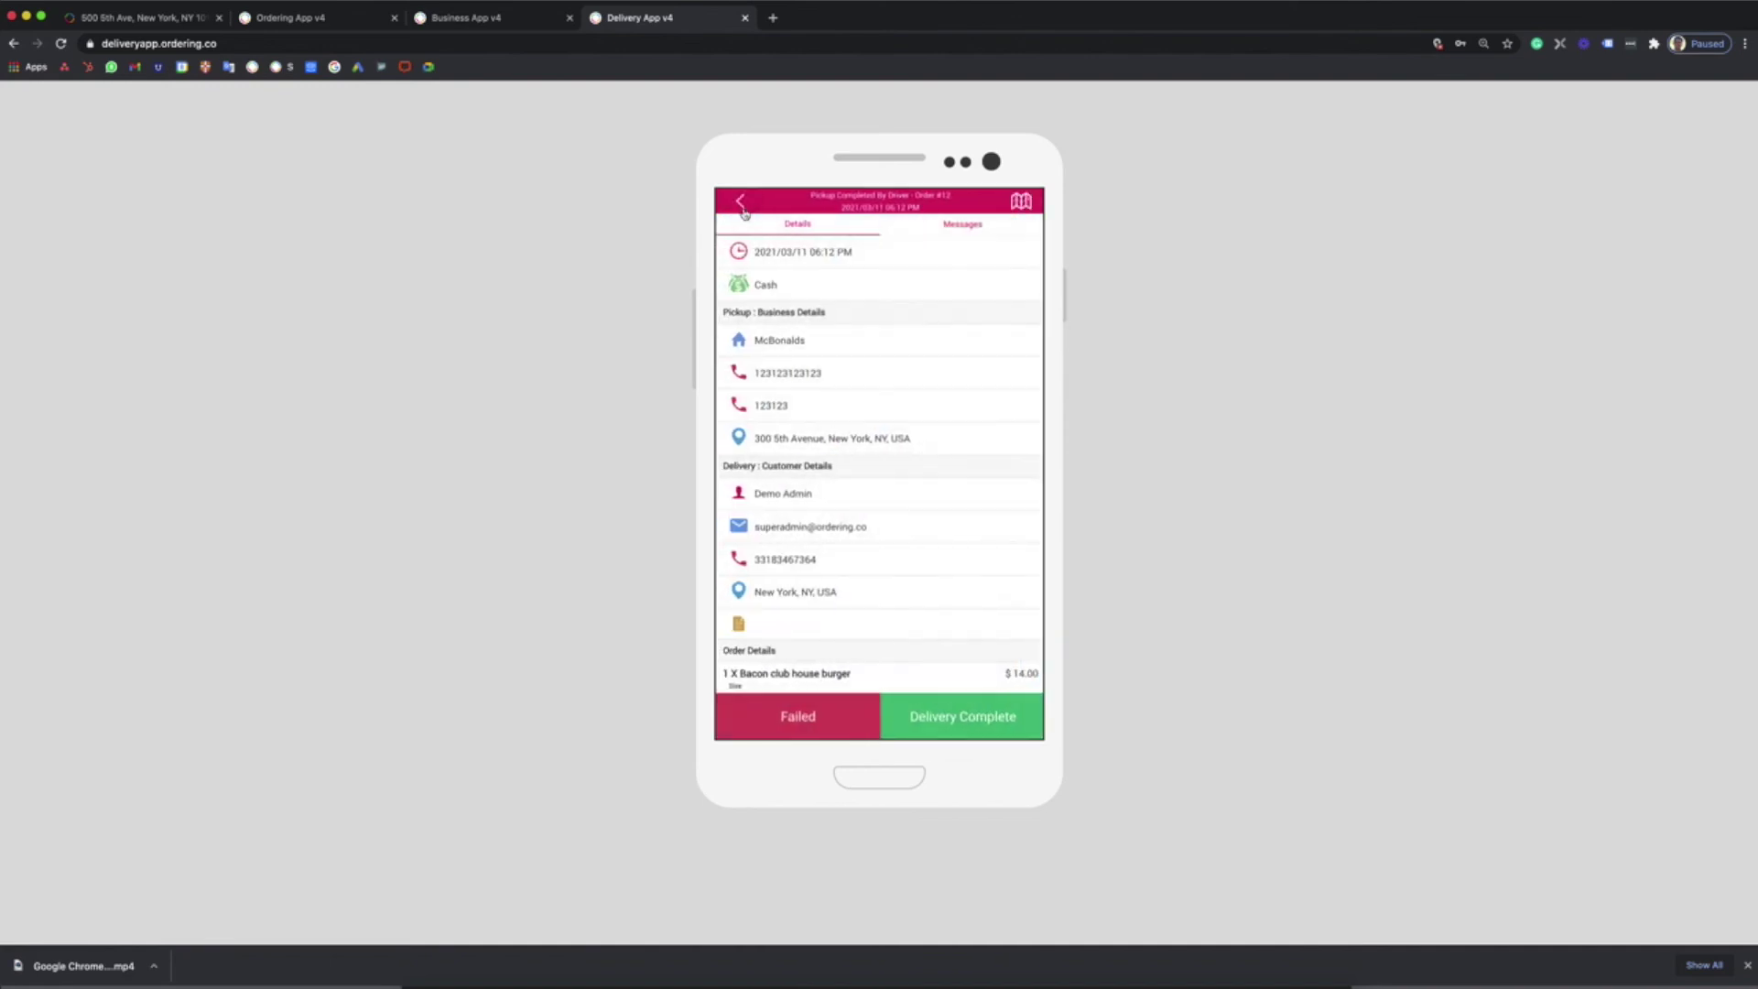
Step: Send 'on my way' in order 12's driver message thread
left_click(962, 226)
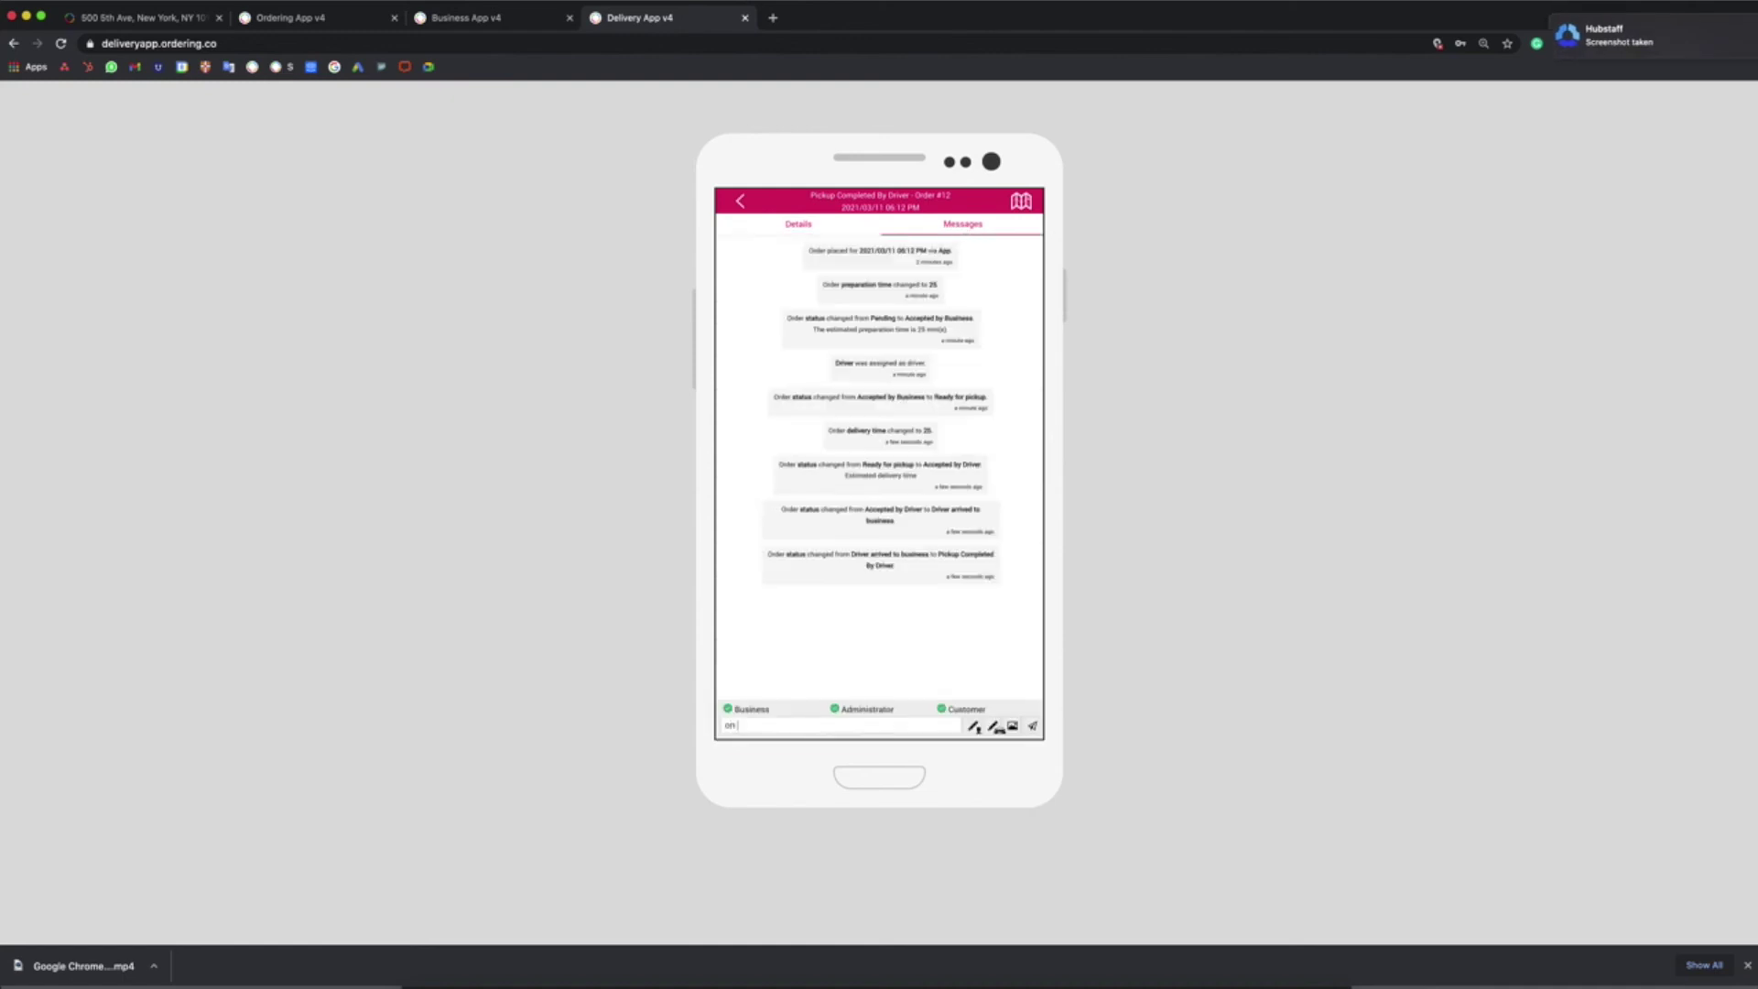
key("Return")
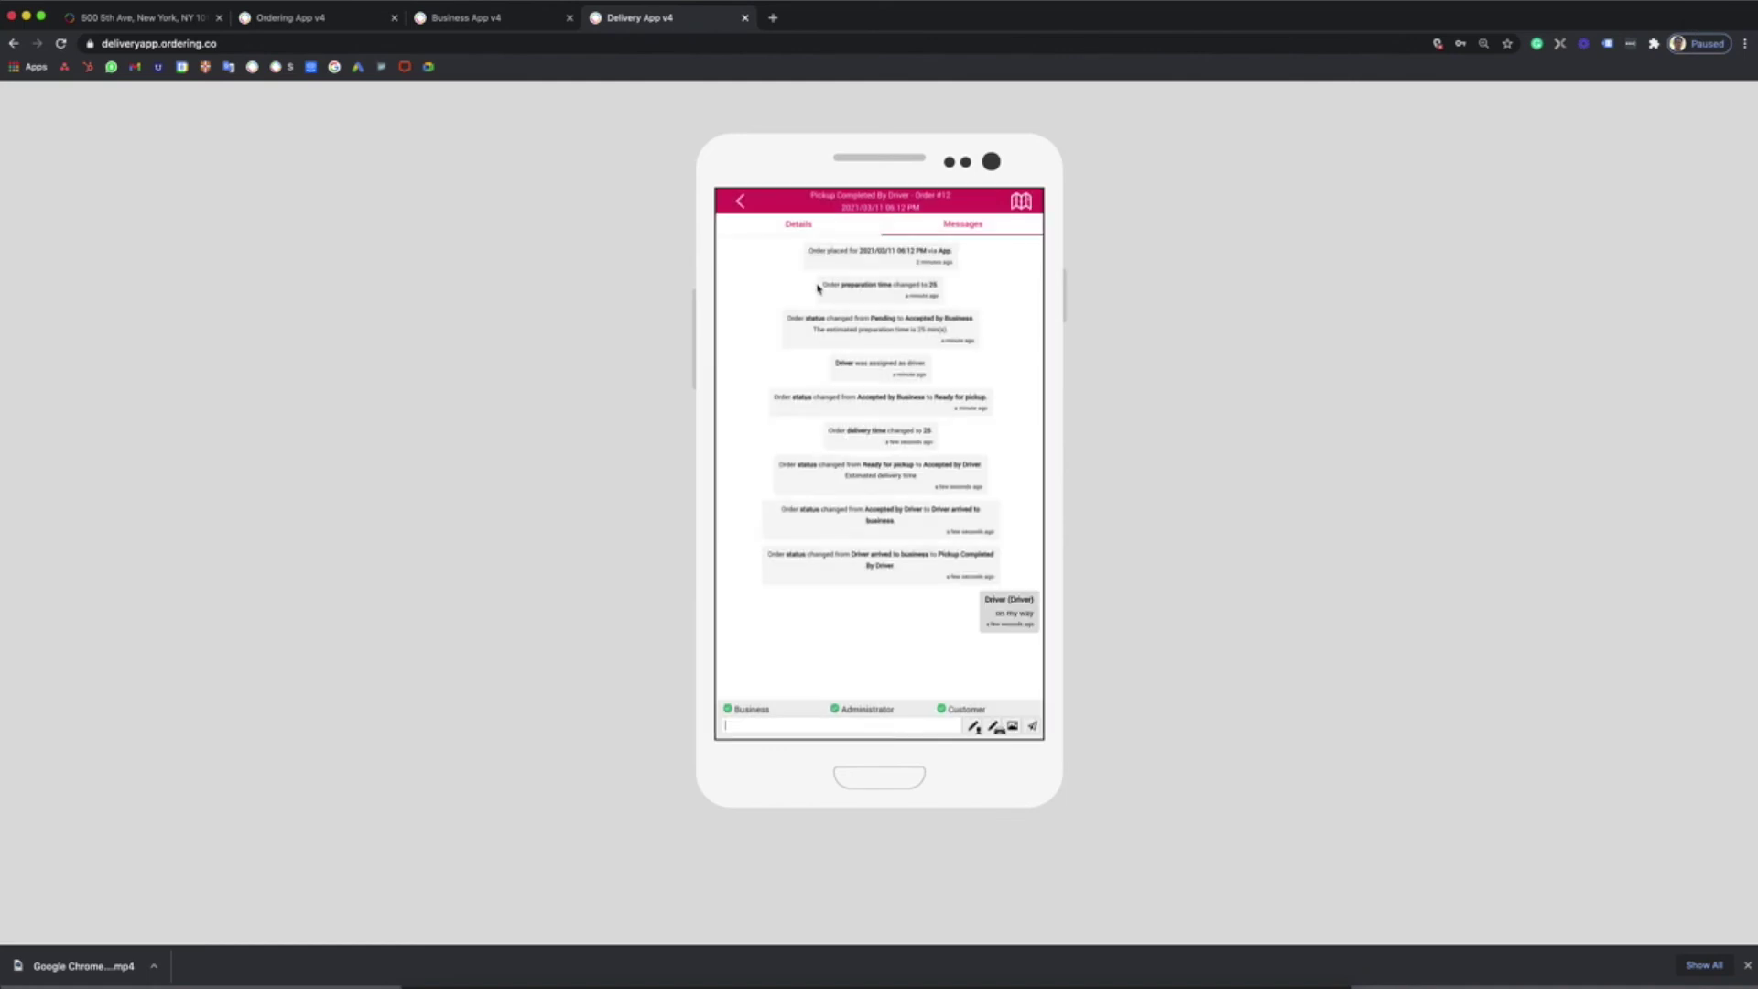
Step: As the customer, open order 12 from My Orders and review its messages and item details
left_click(263, 20)
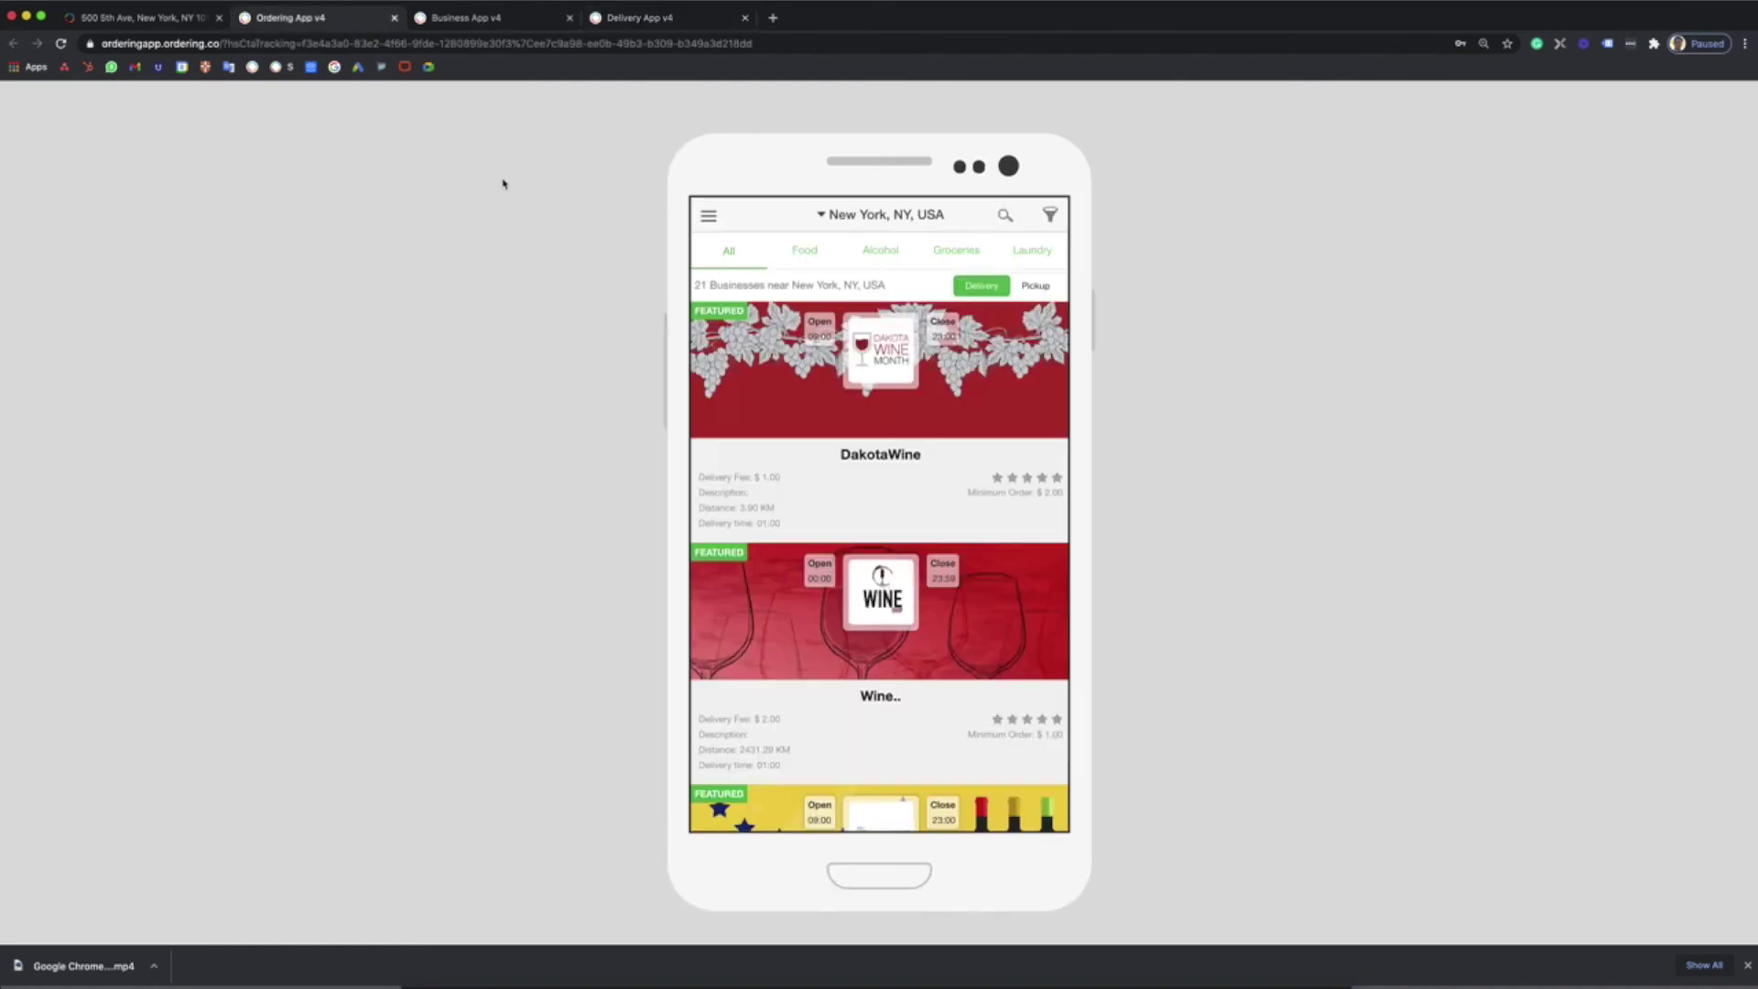
left_click(716, 214)
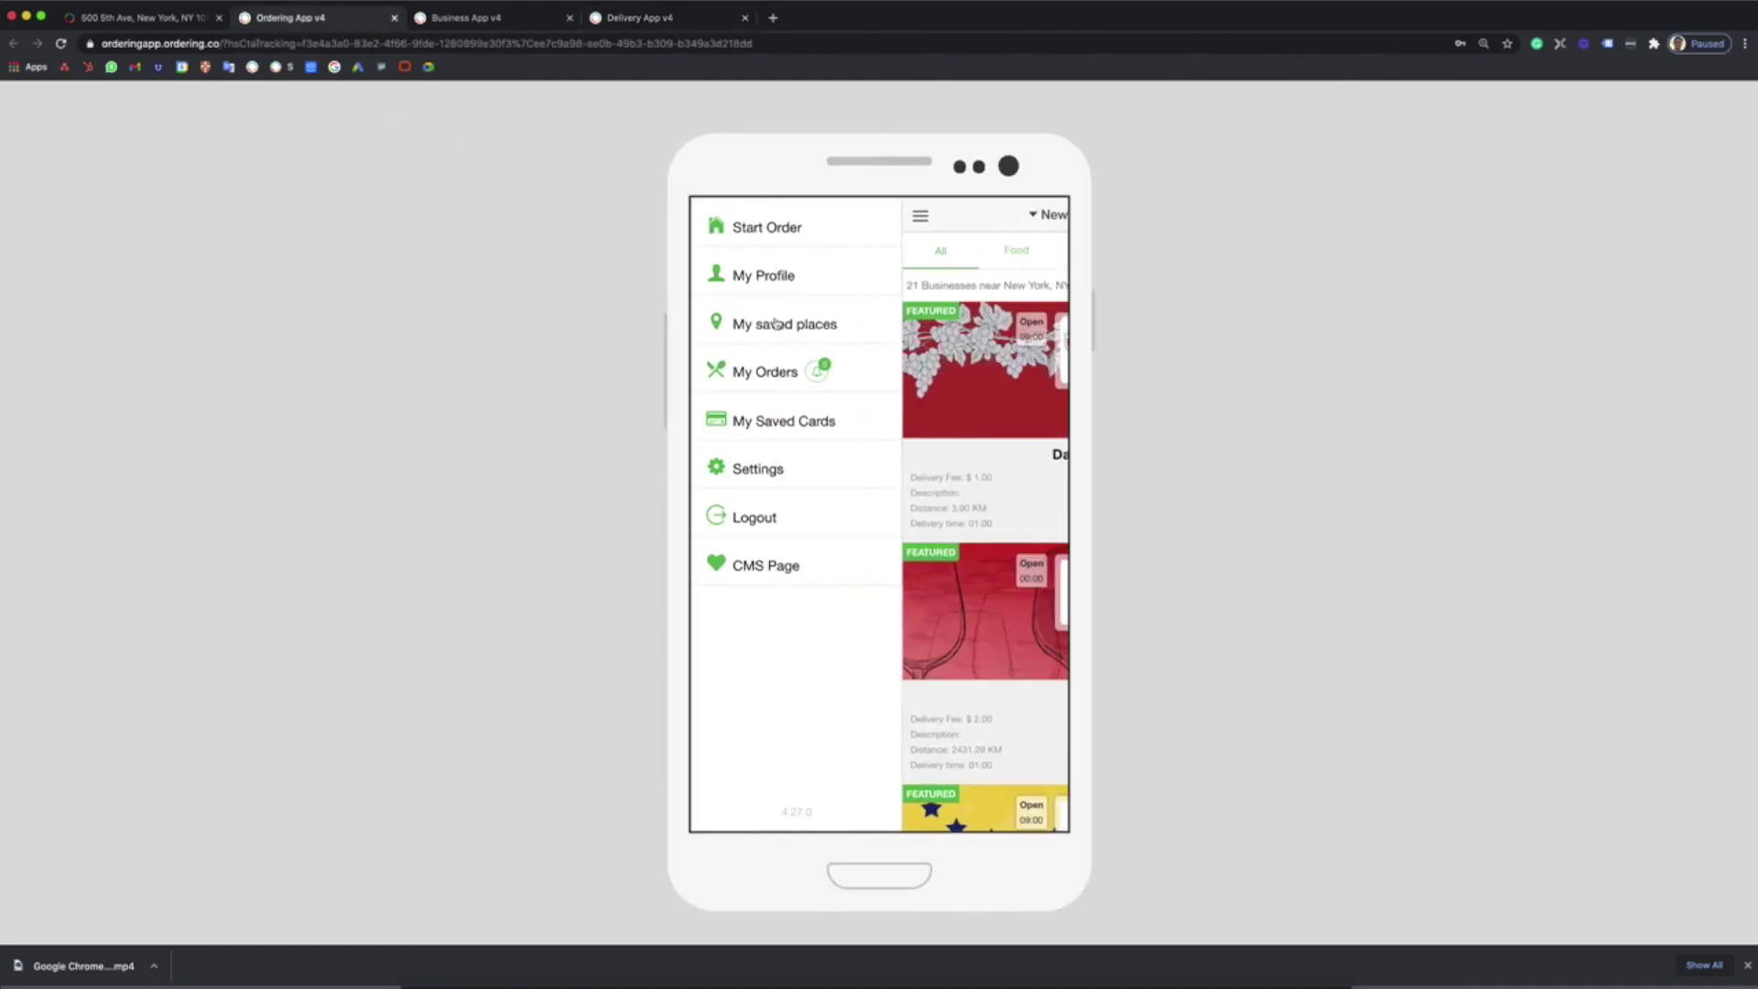
left_click(769, 379)
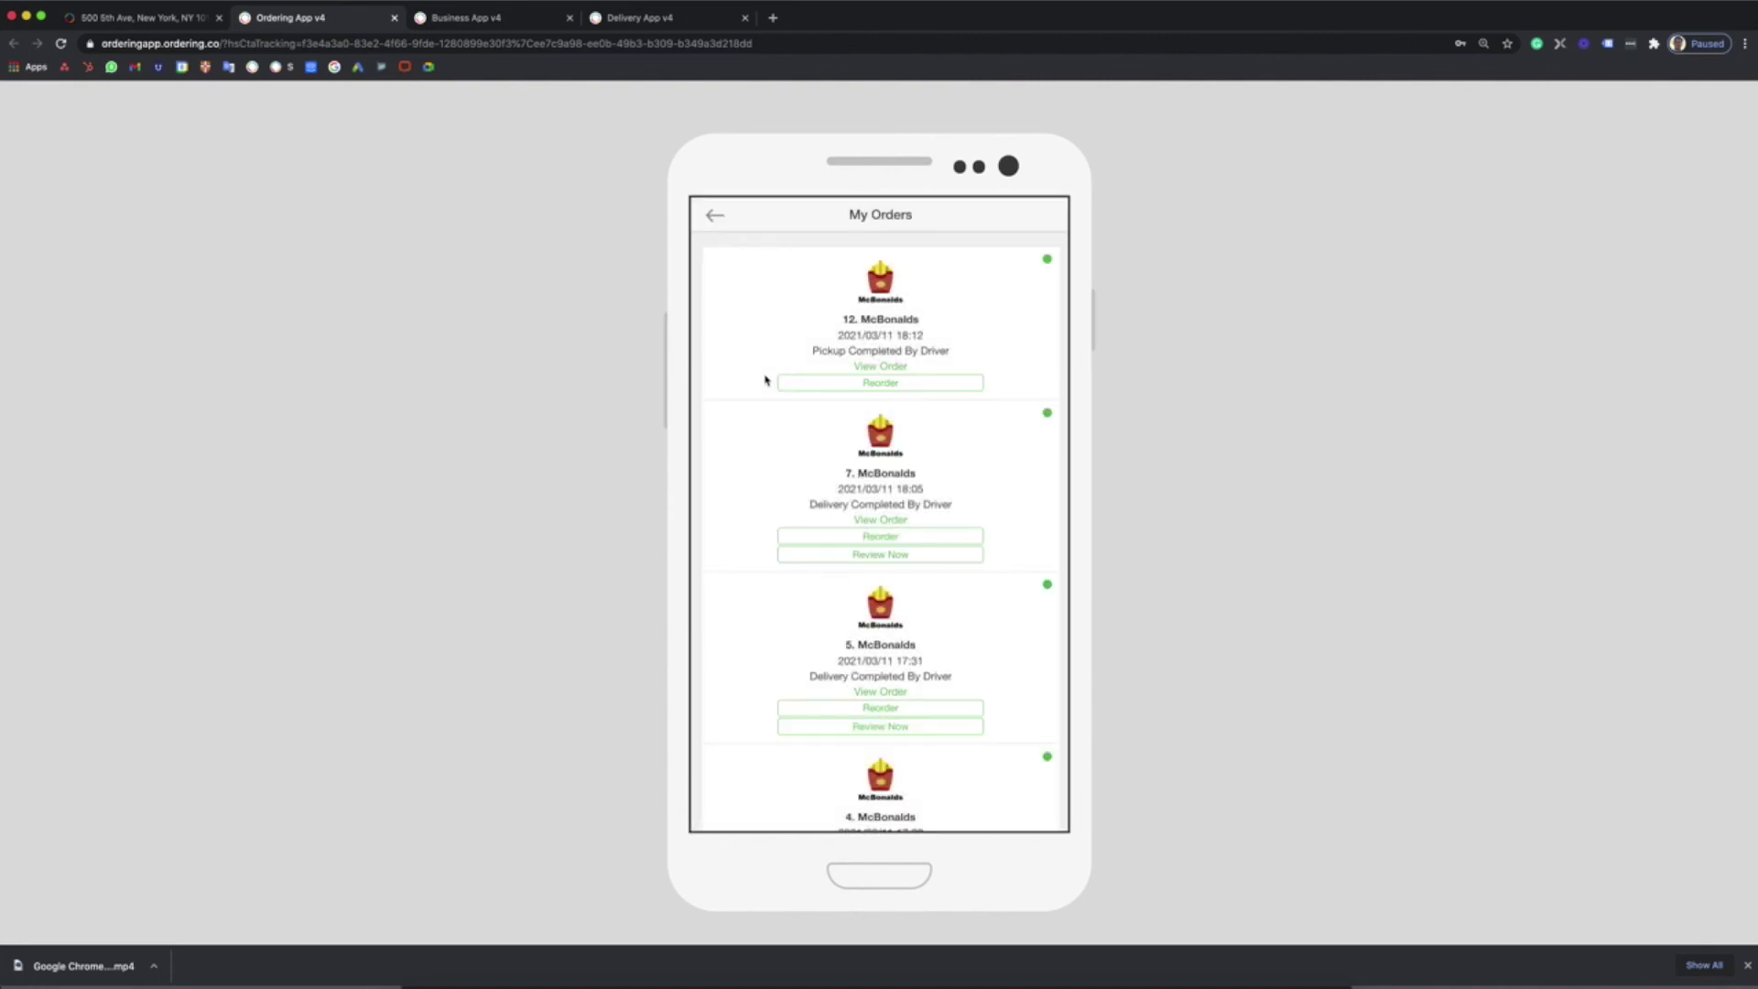
left_click(871, 367)
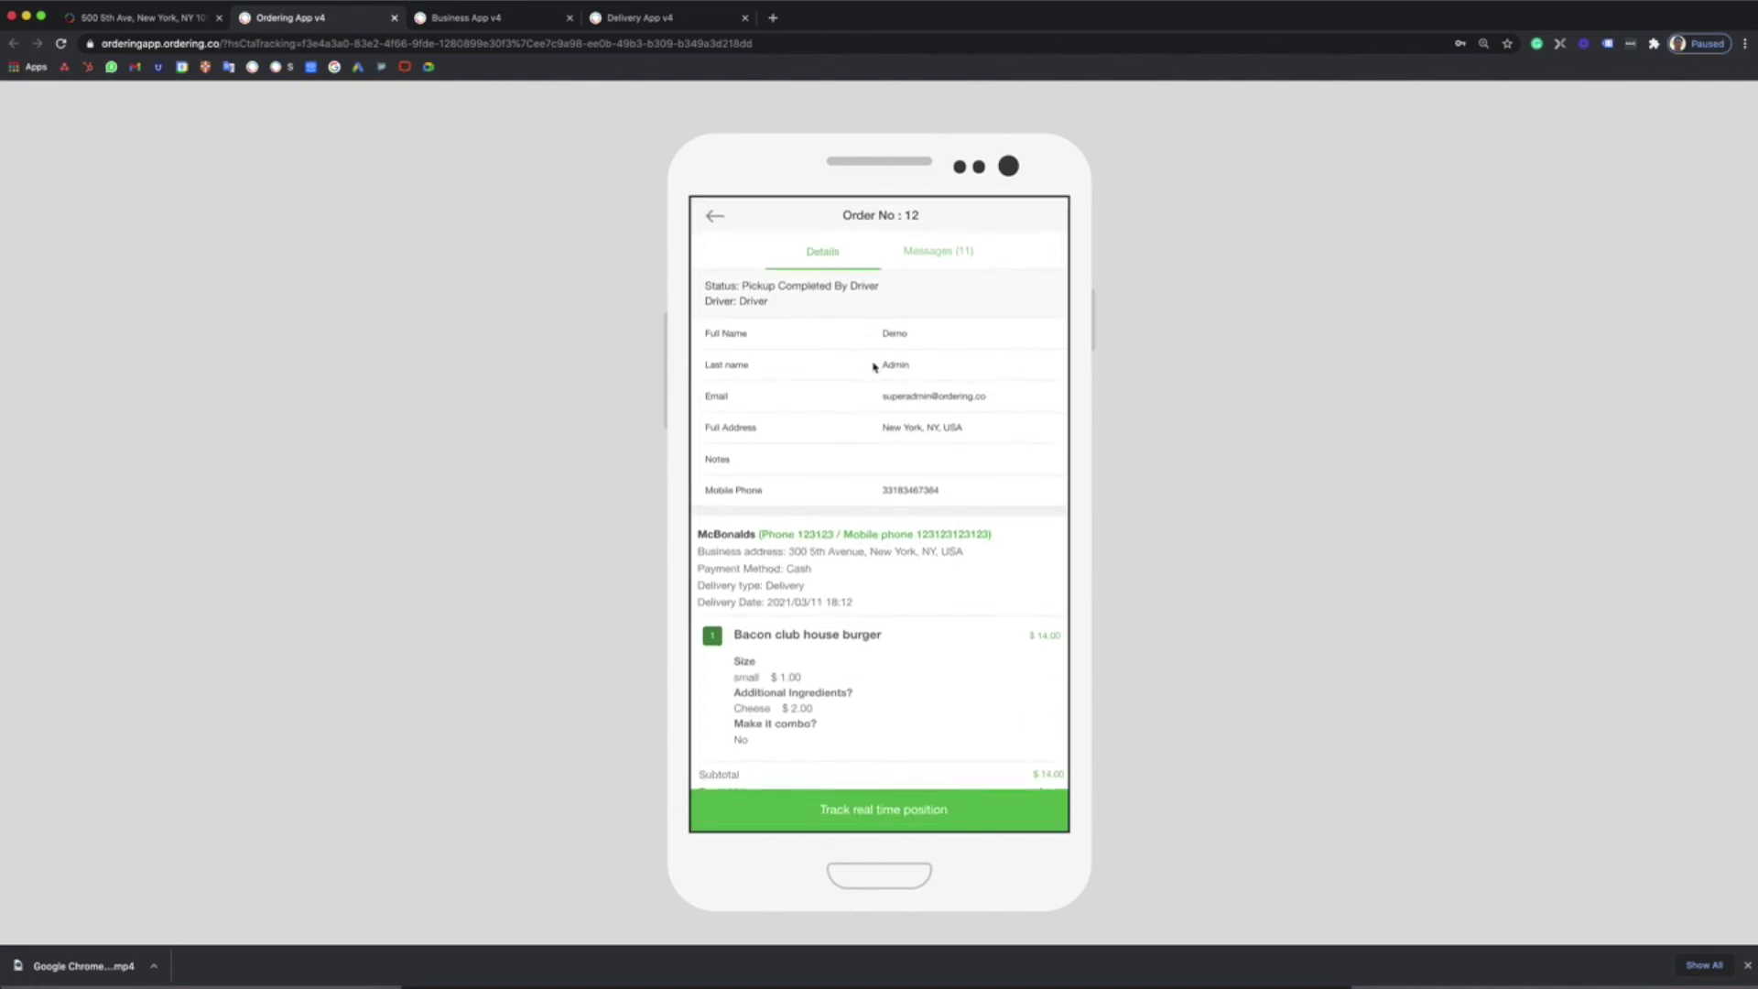
left_click(961, 253)
left_click(806, 261)
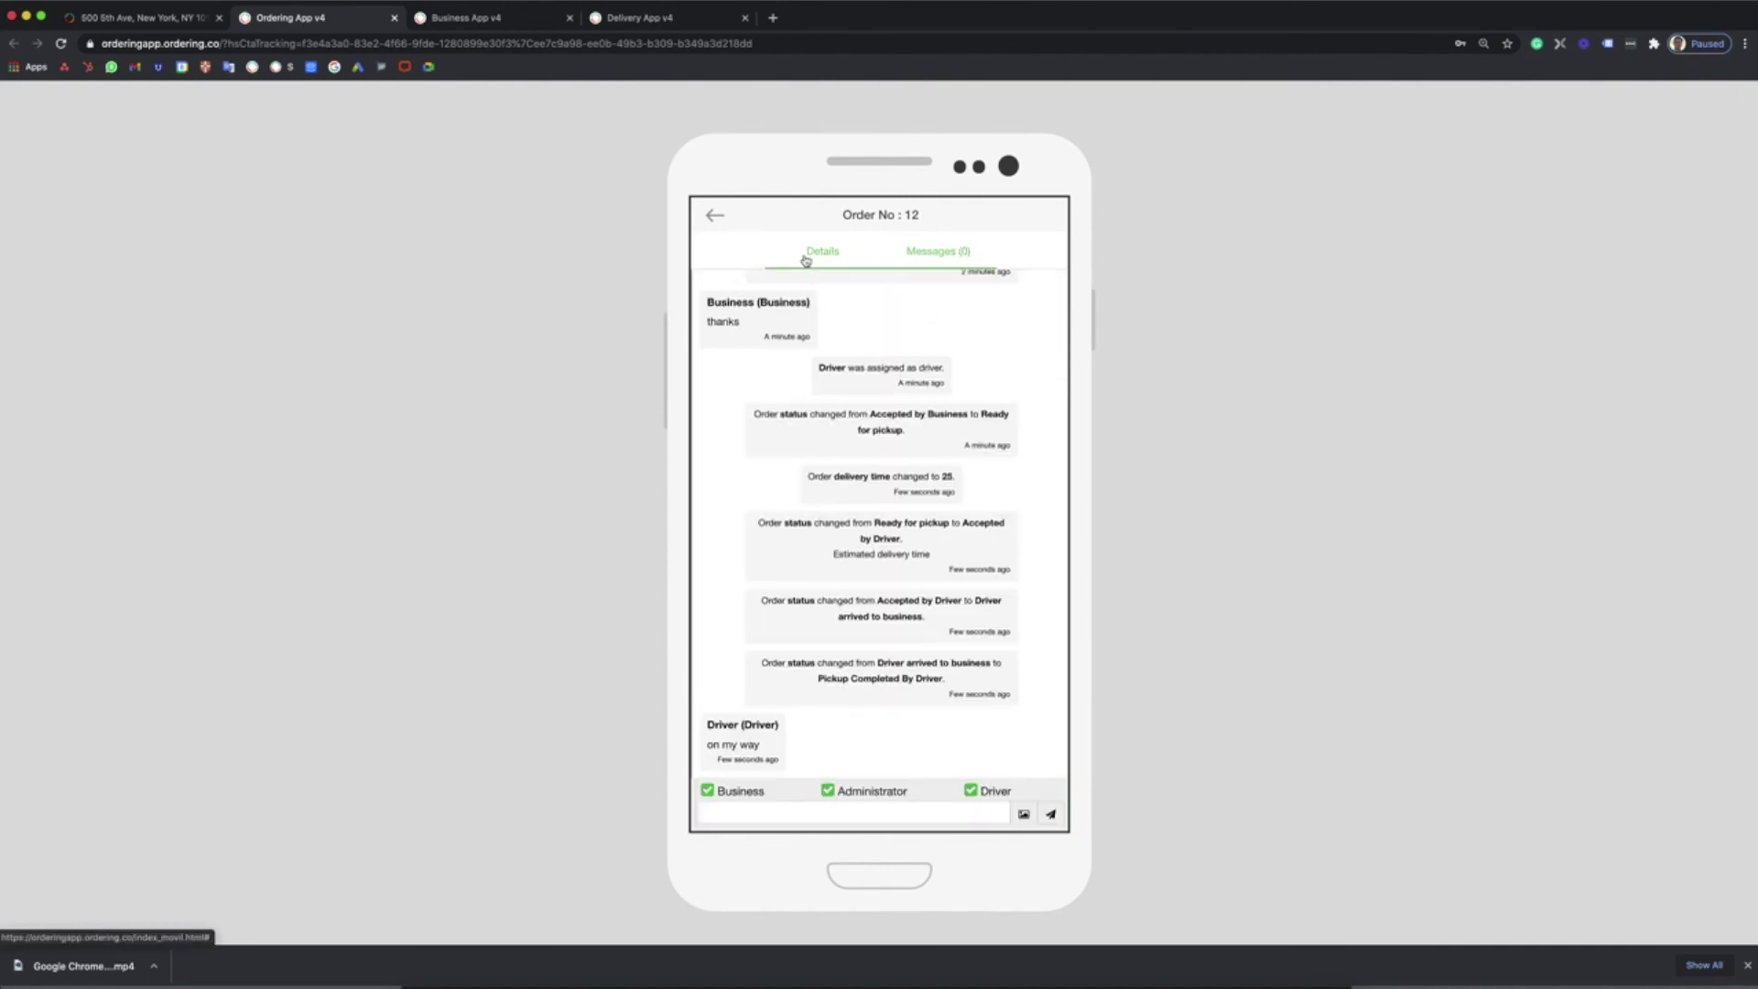
scroll(865, 348, "down", 3)
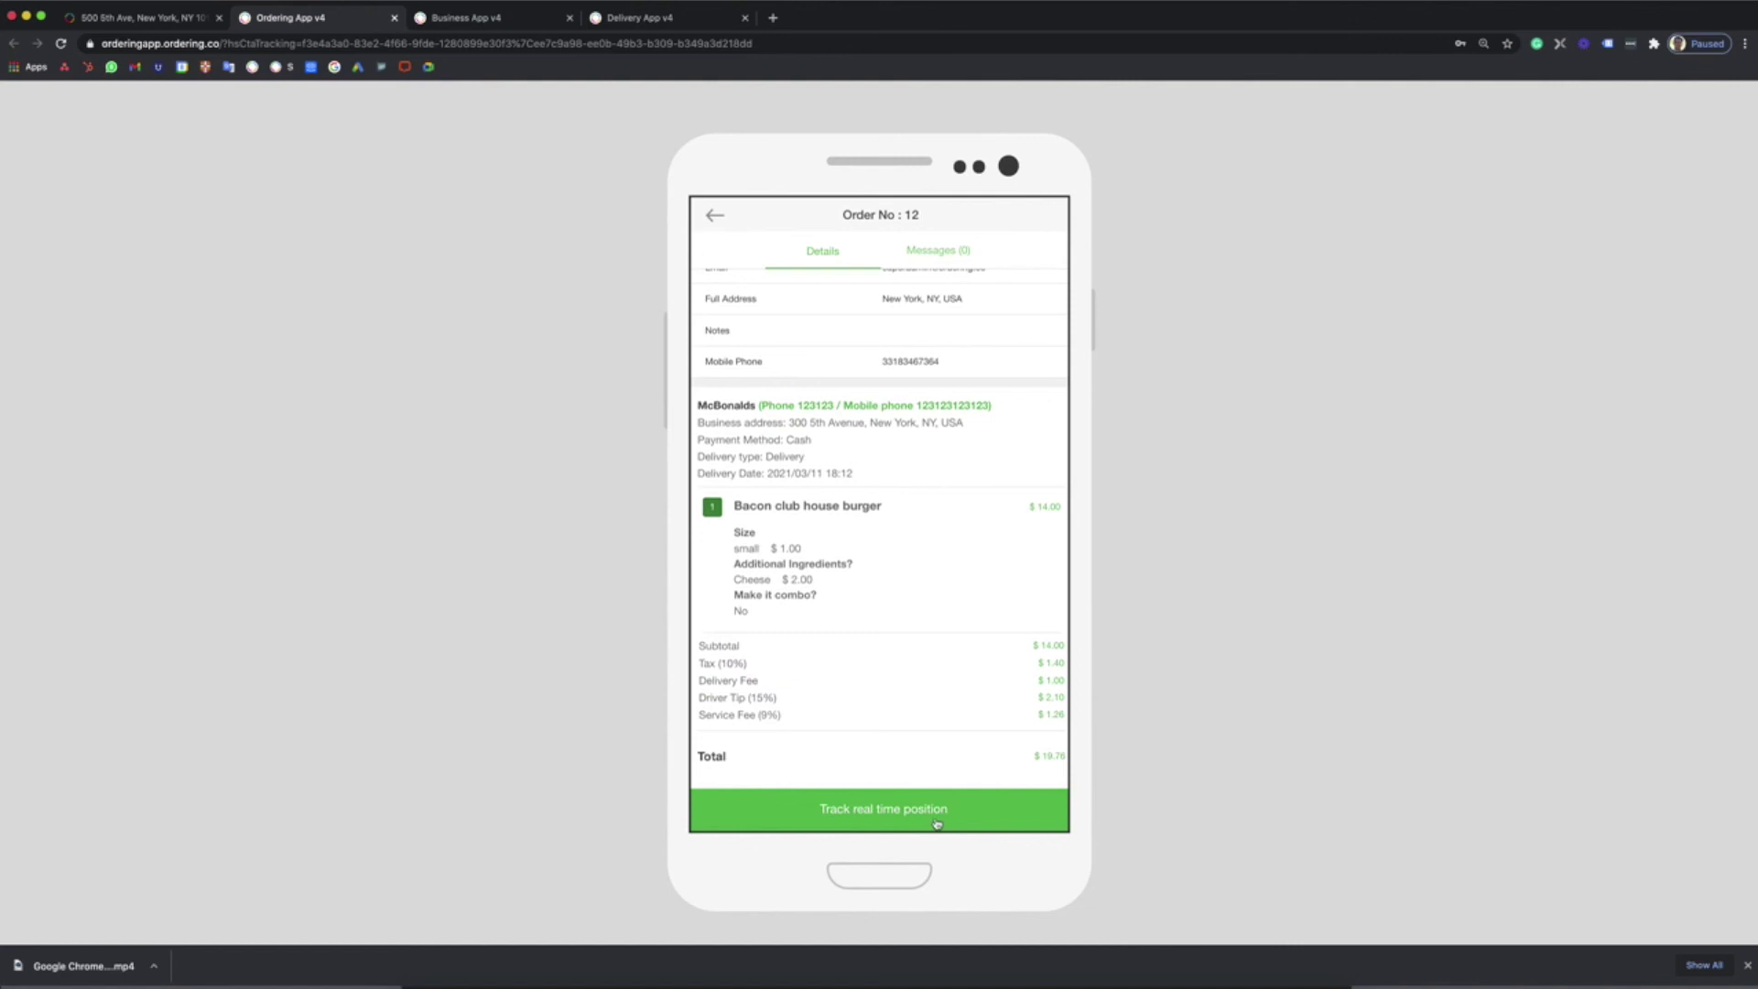
scroll(888, 578, "up", 3)
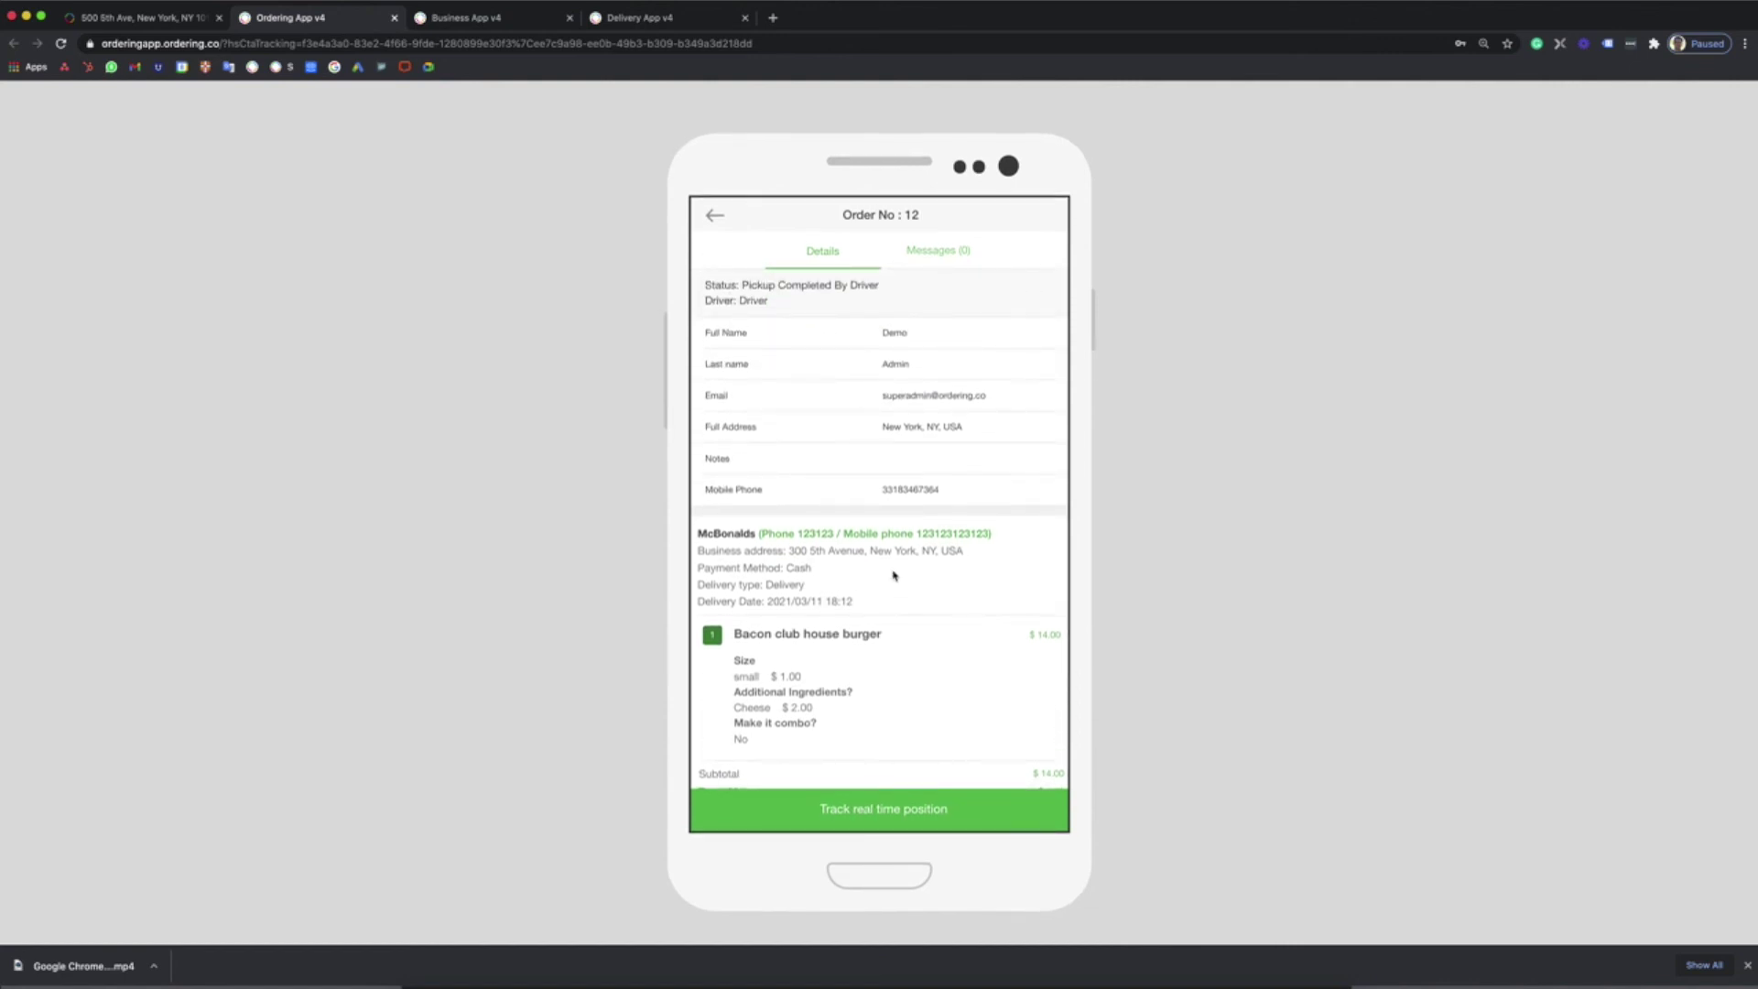
left_click(671, 20)
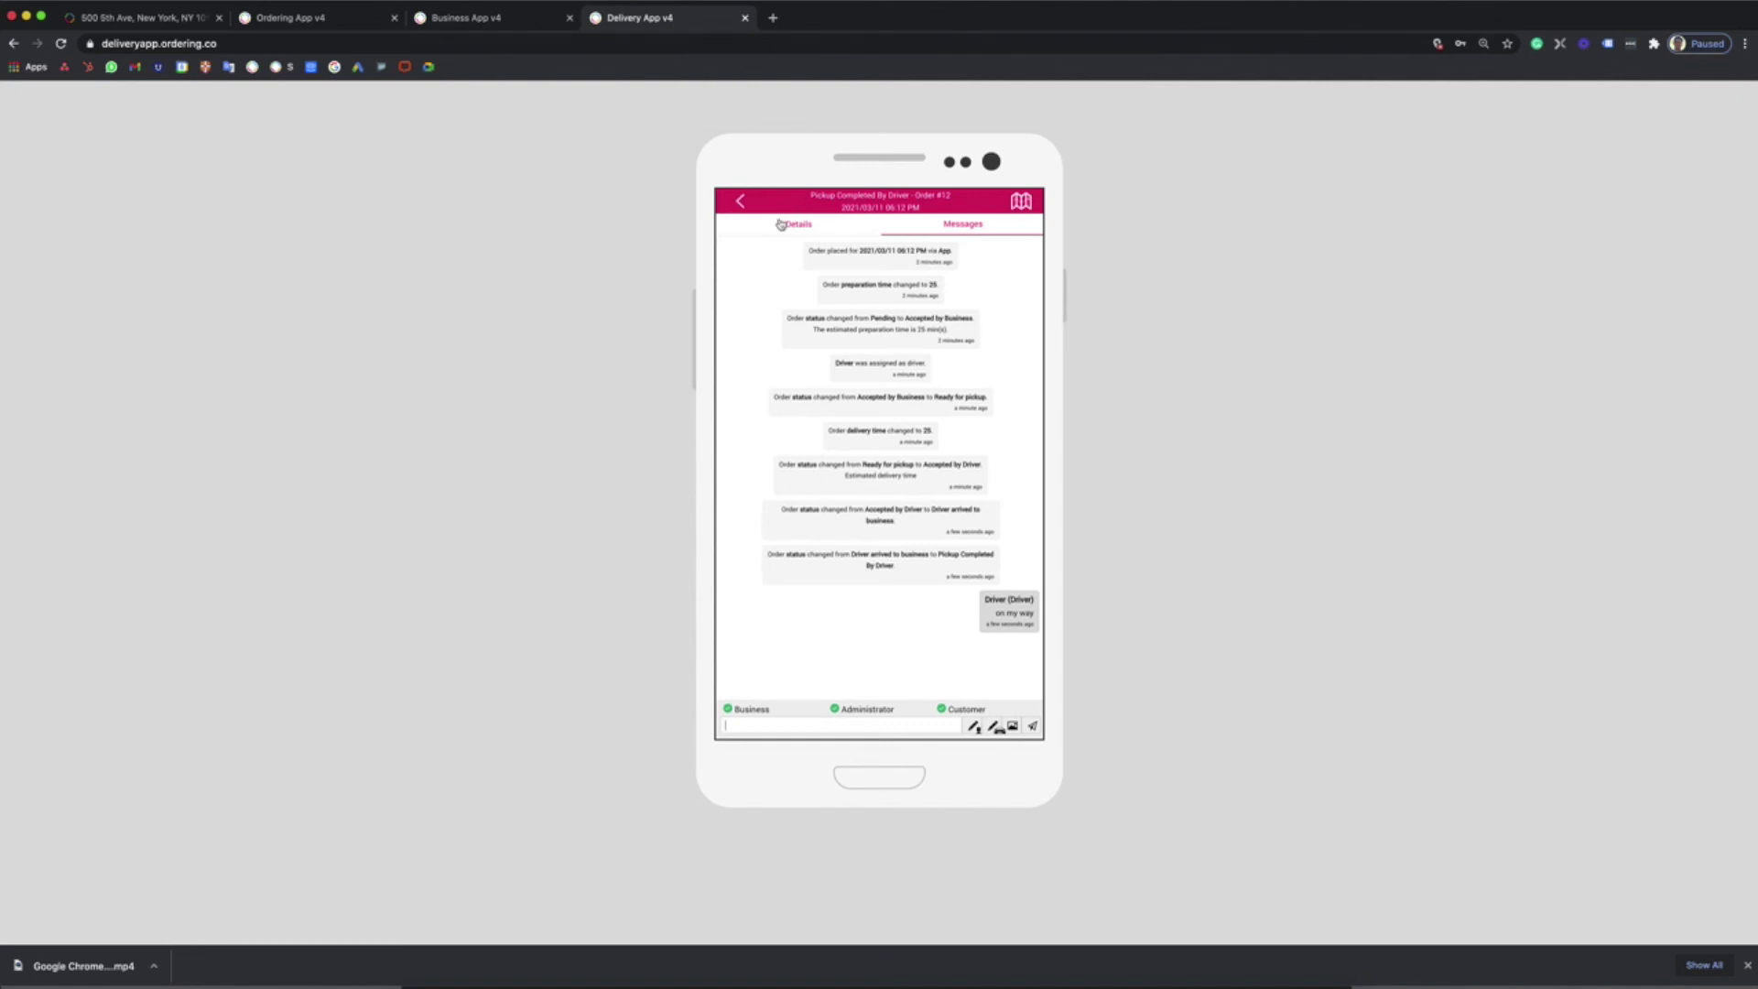
Step: In the Delivery App, open completed order 7's messages and sketch a driver signature
left_click(740, 200)
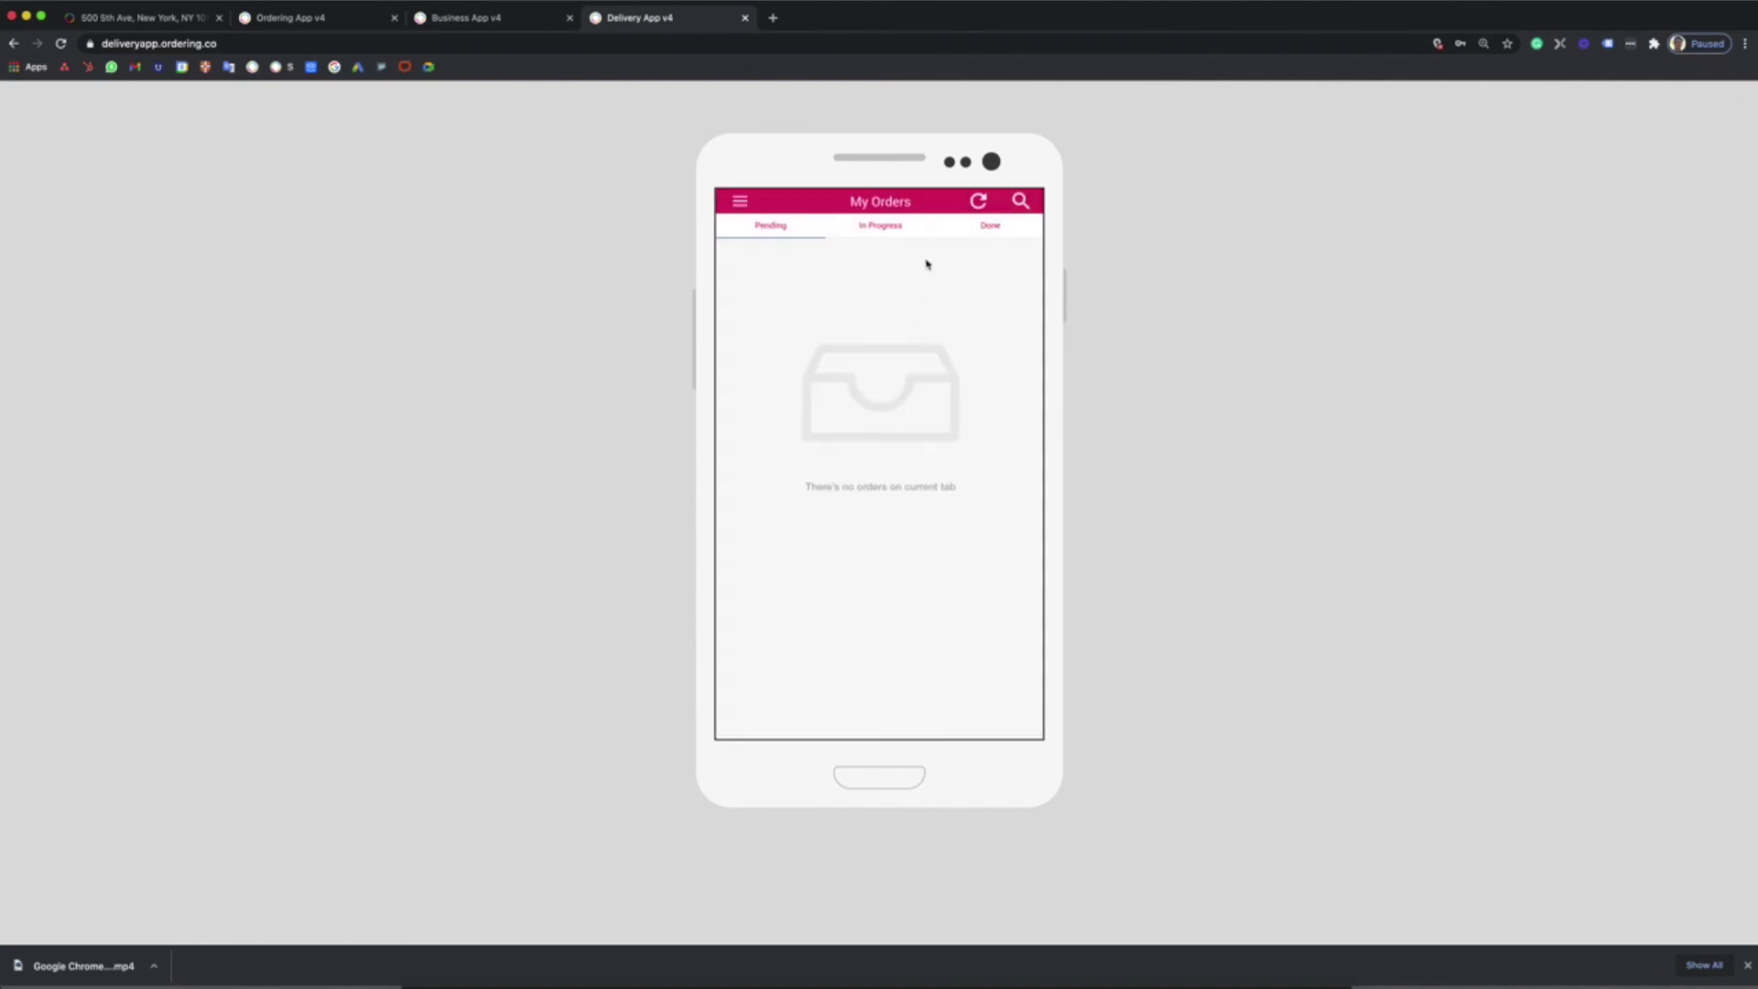
left_click(991, 227)
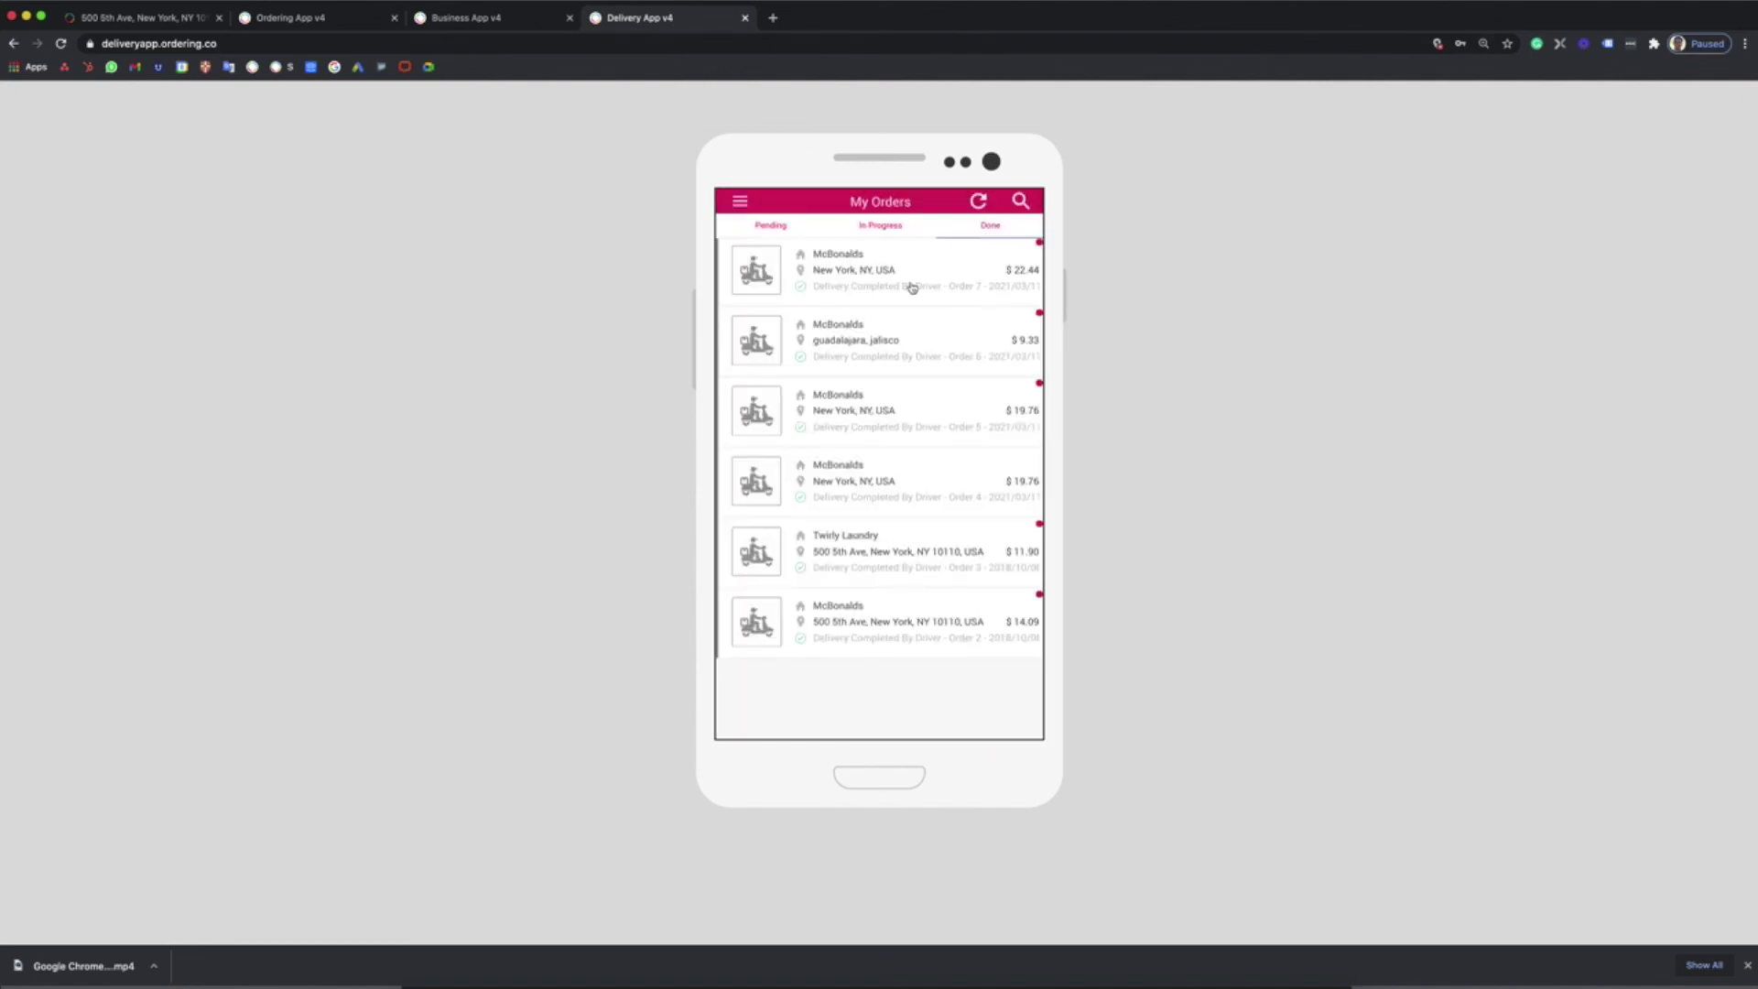
left_click(912, 287)
left_click(964, 227)
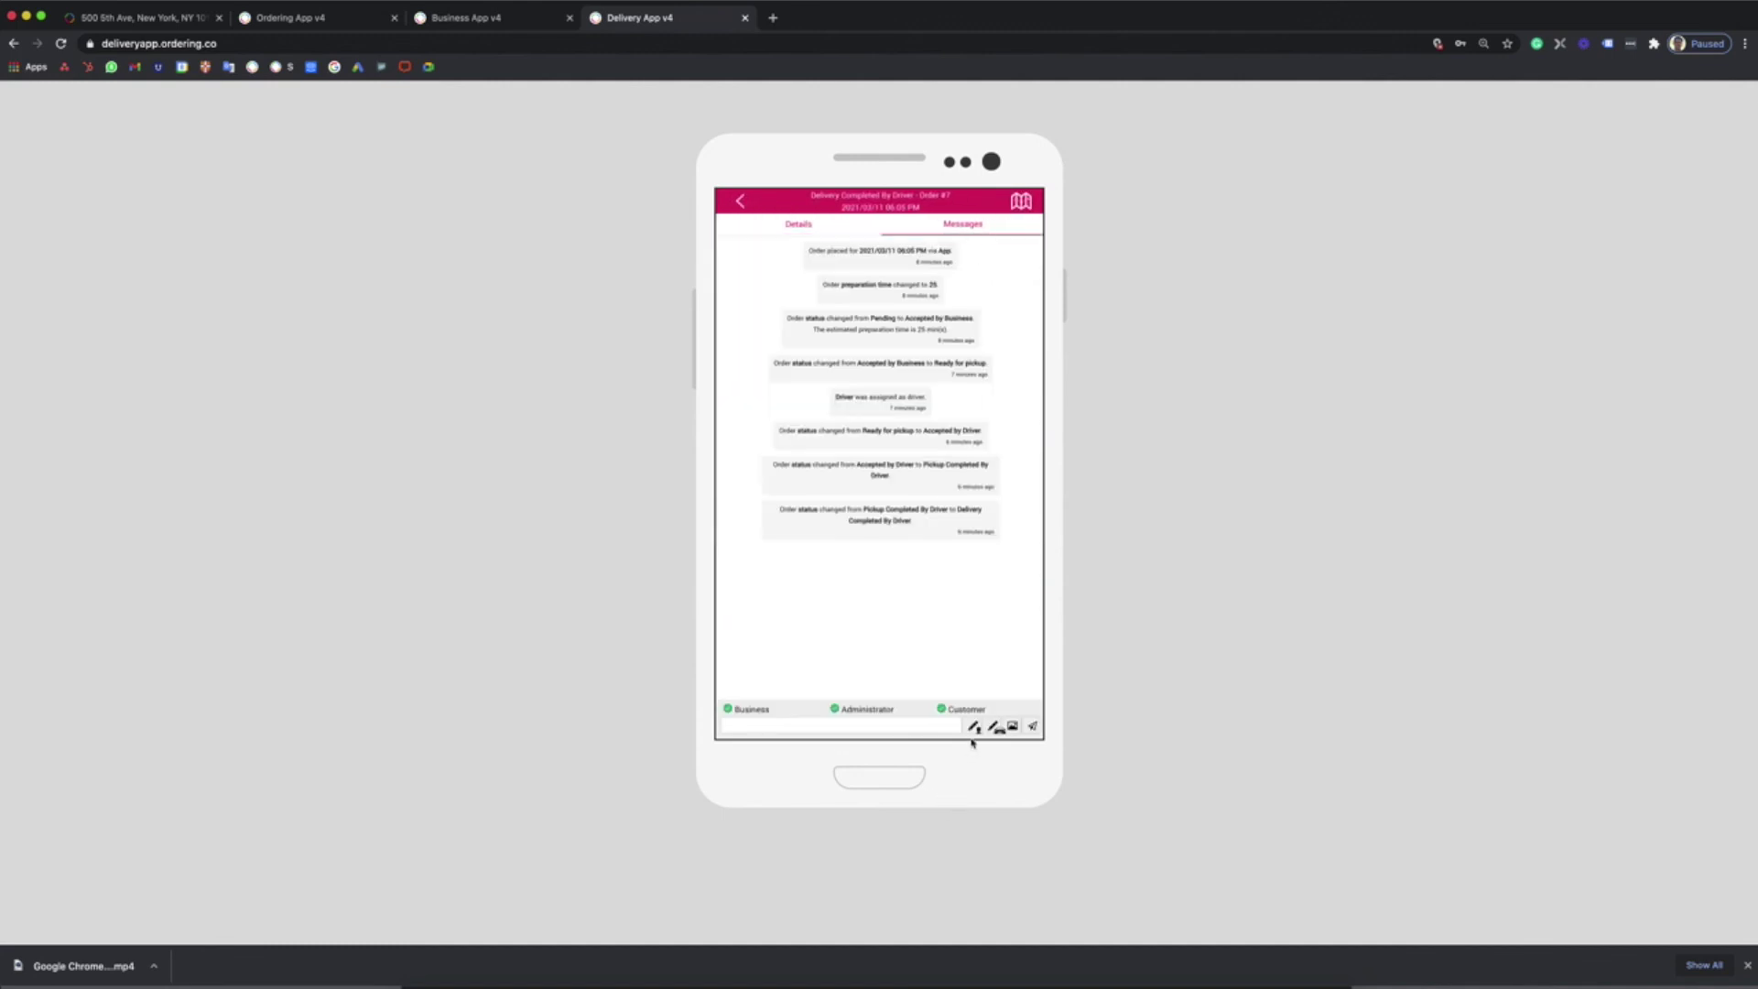
left_click(996, 728)
mouse_move(912, 666)
left_mouse_down()
mouse_move(906, 636)
mouse_move(776, 630)
left_mouse_up()
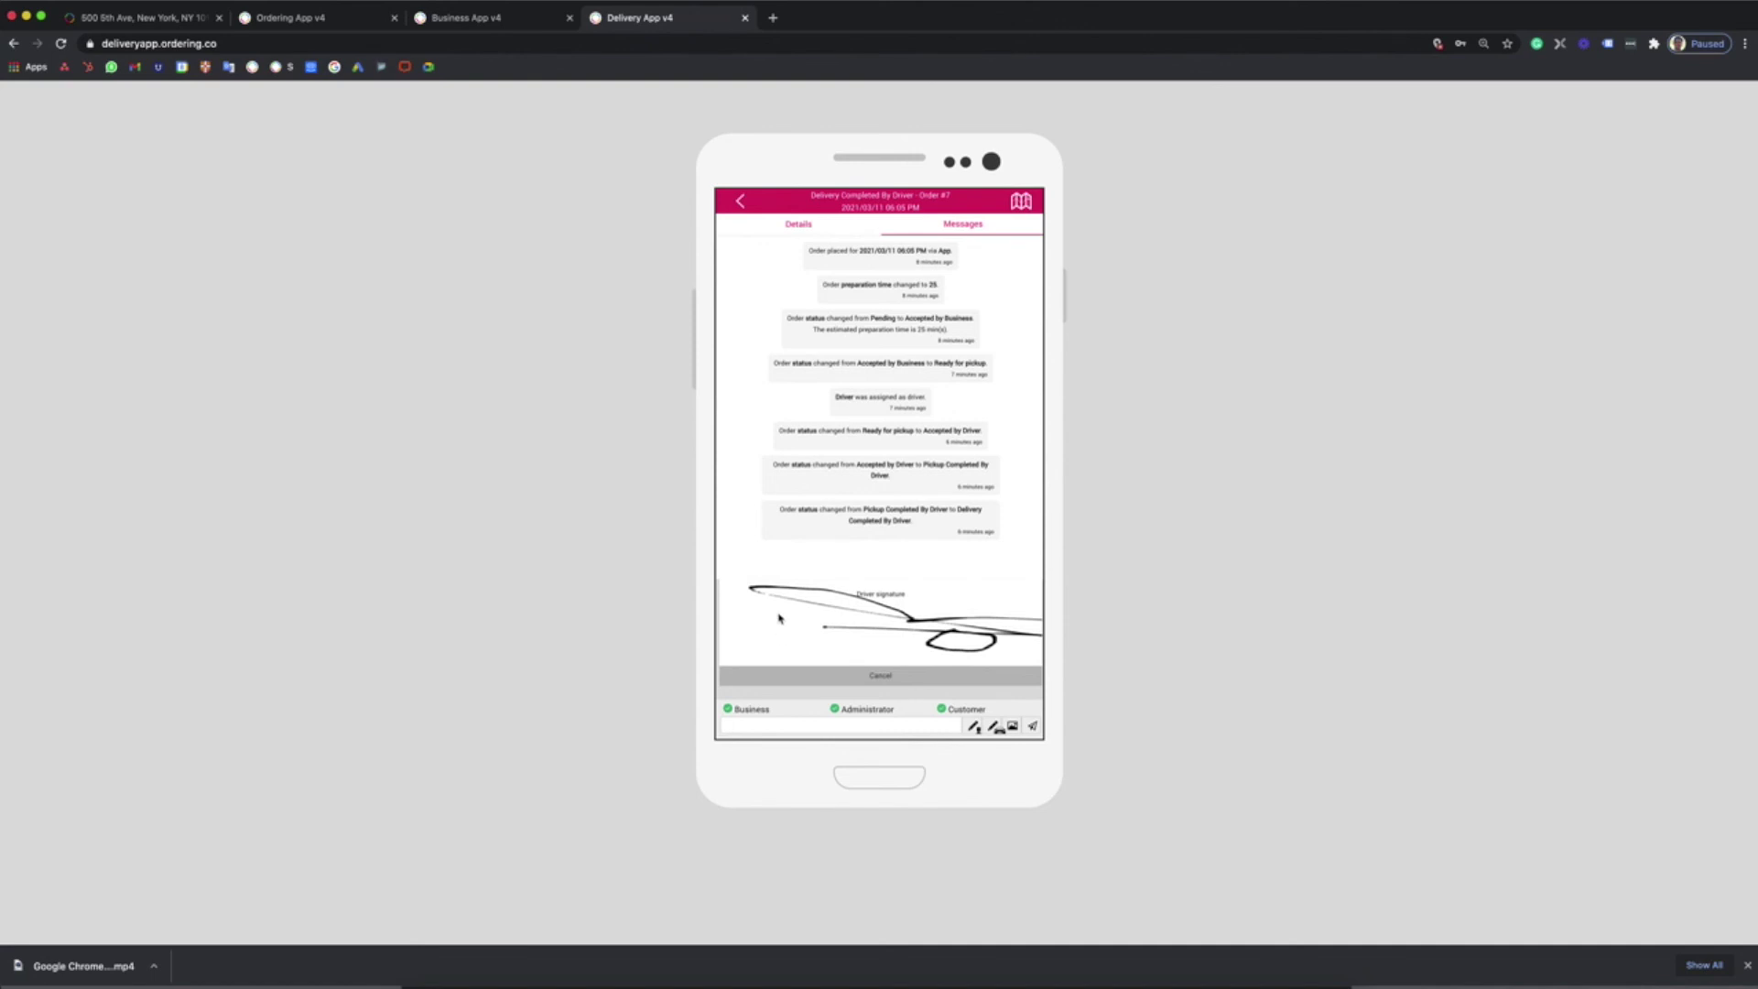
Step: Review a delivered McBonalds order with five stars for Quality of Food, Punctuality, Service and Food Packaging
left_click(338, 23)
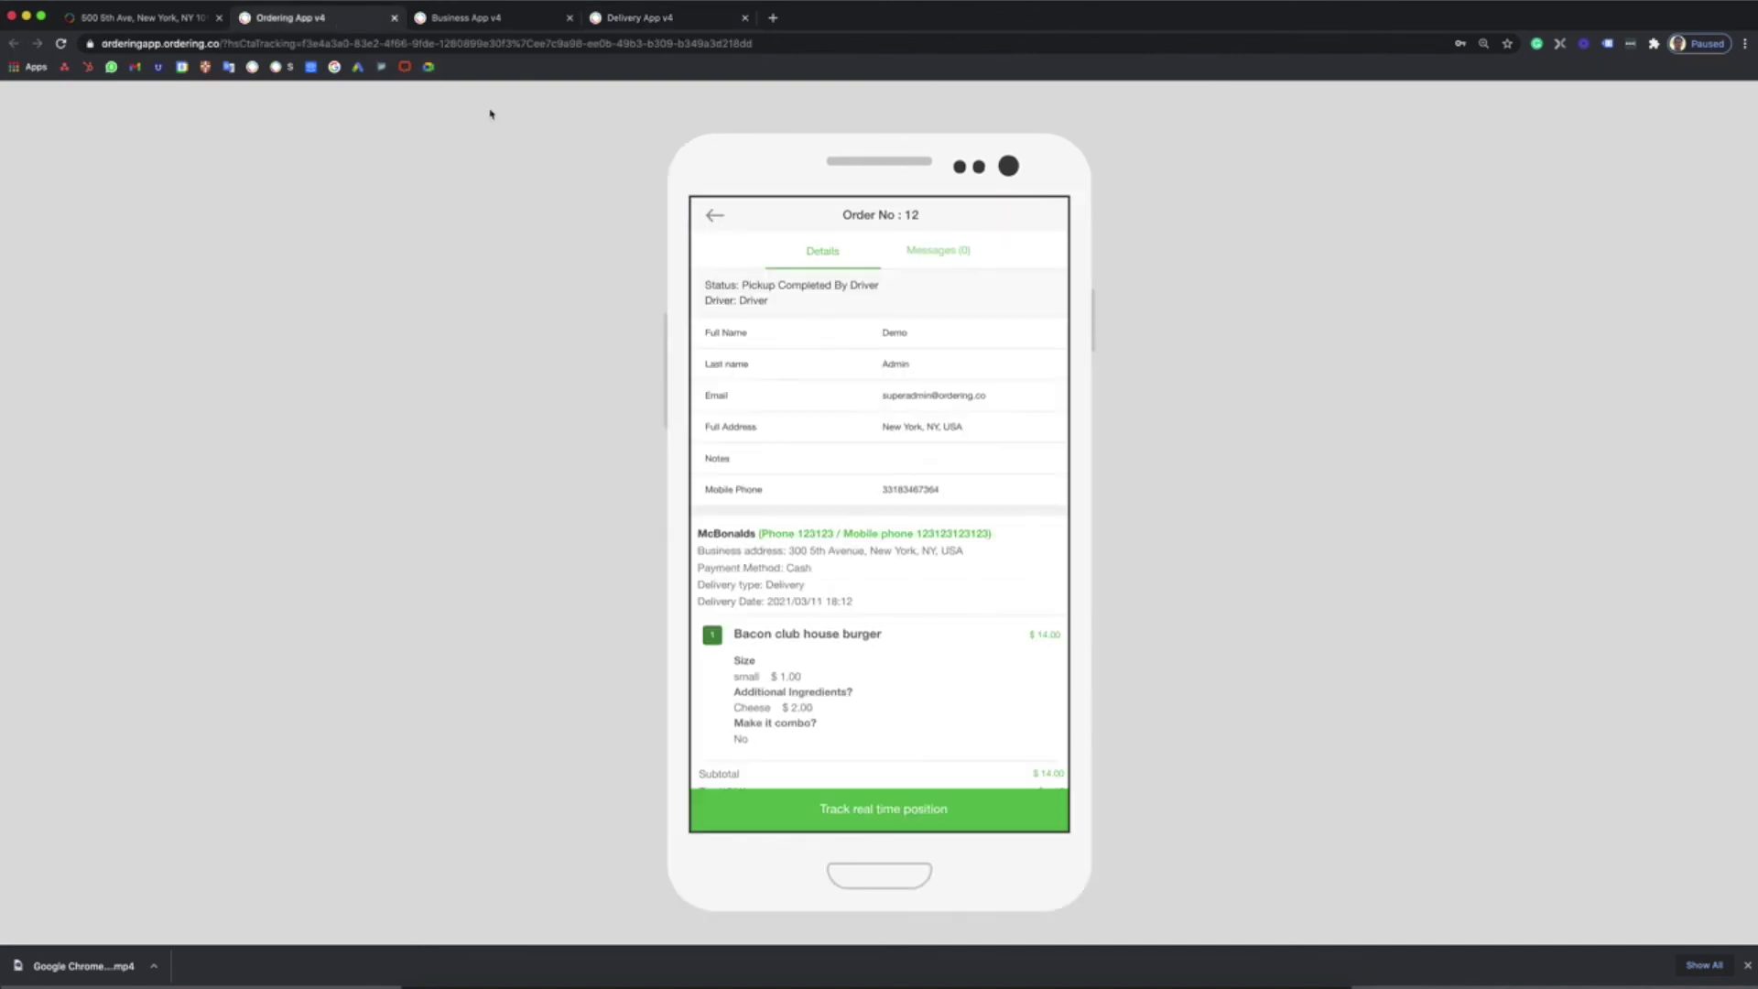
left_click(717, 221)
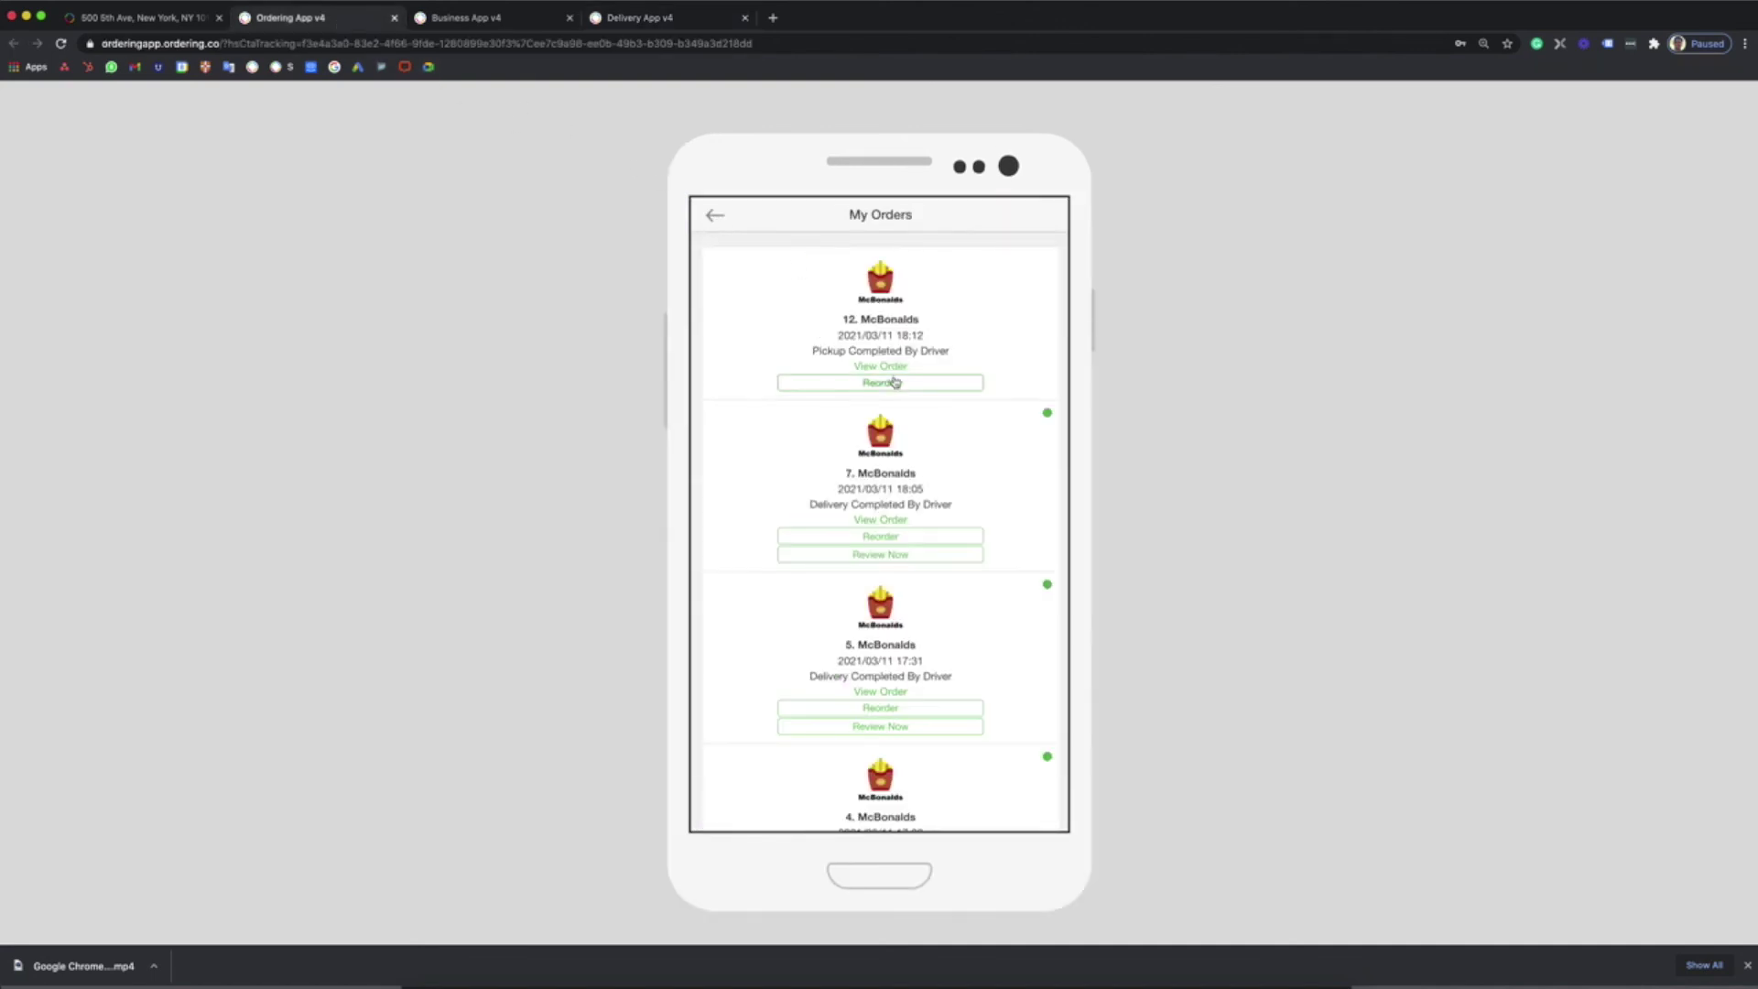
left_click(885, 560)
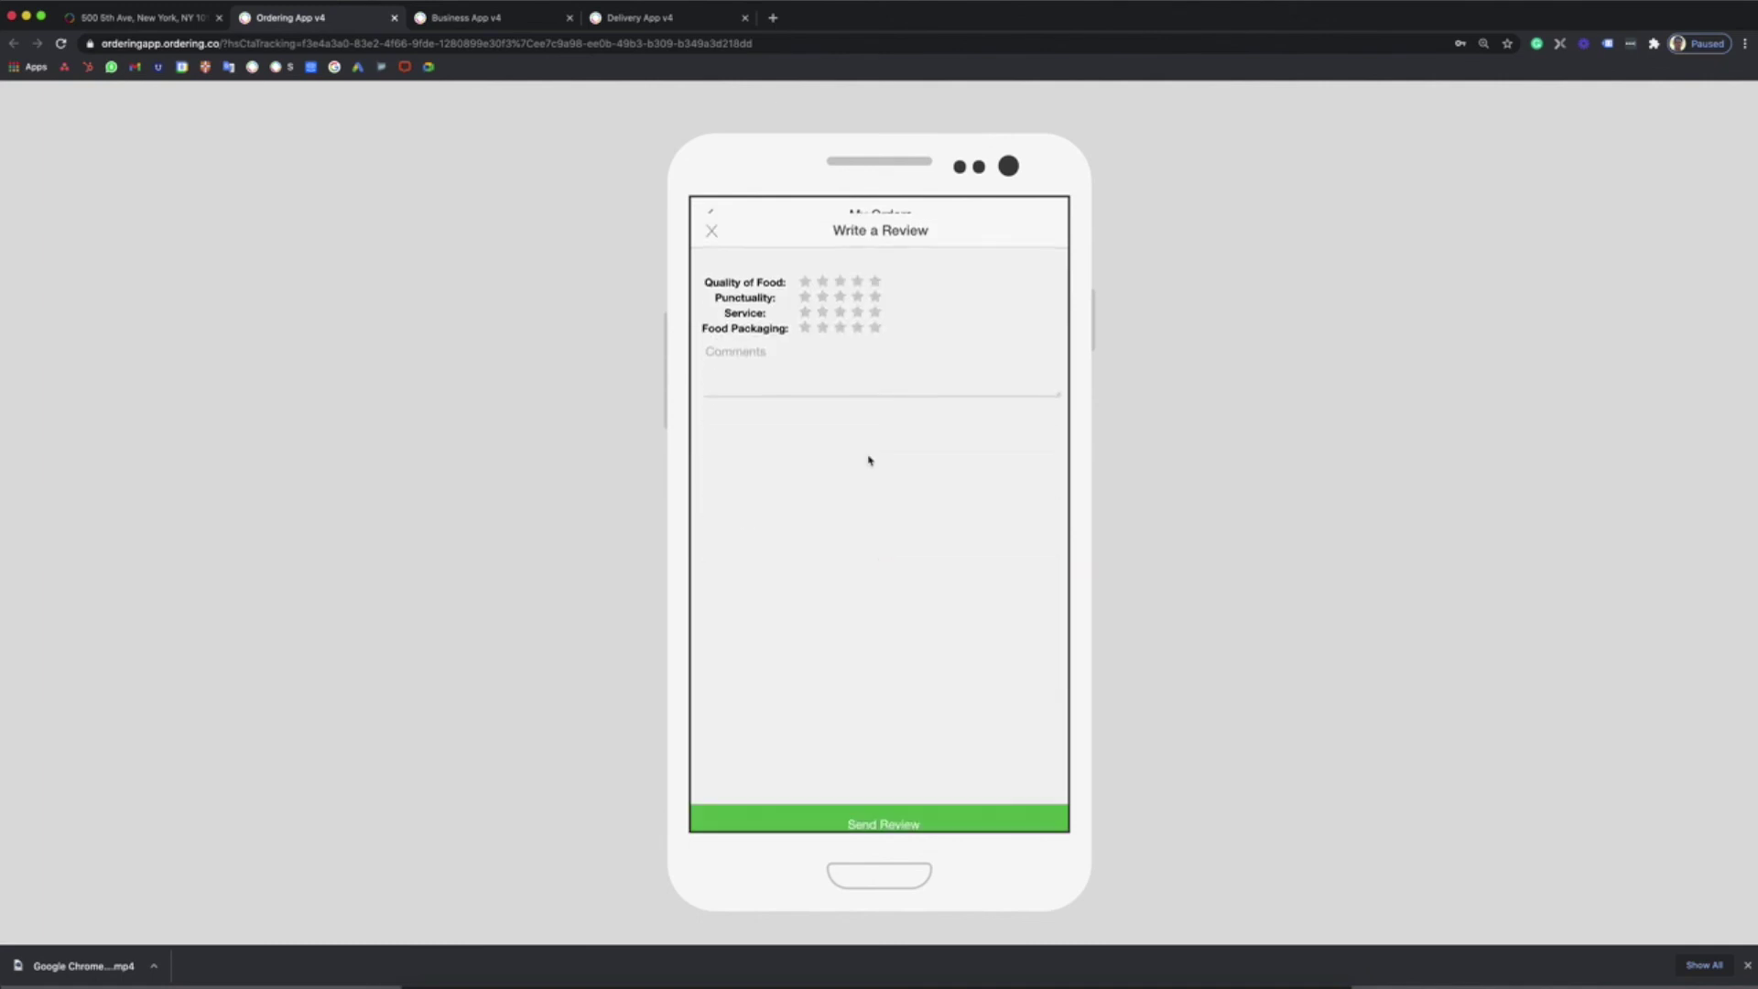
left_click(875, 281)
left_click(875, 266)
left_click(875, 295)
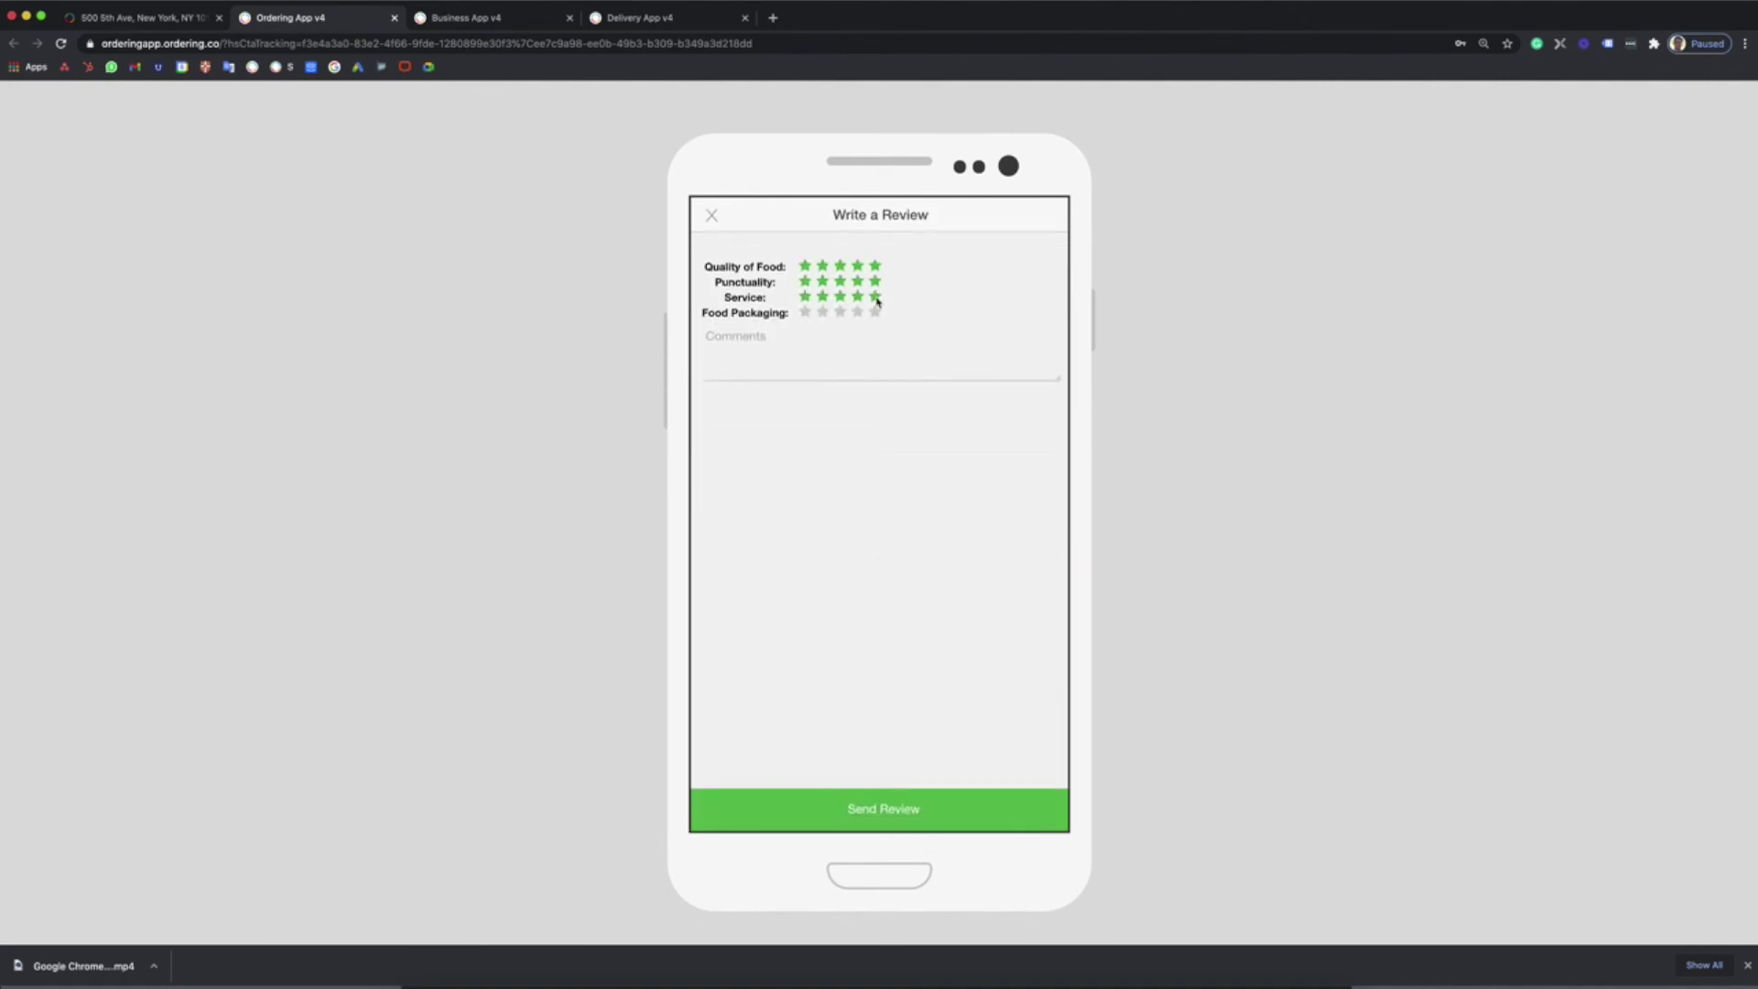
left_click(875, 311)
Step: Attempt to send the review, dismiss the missing-comment warning, and close the review form
left_click(907, 806)
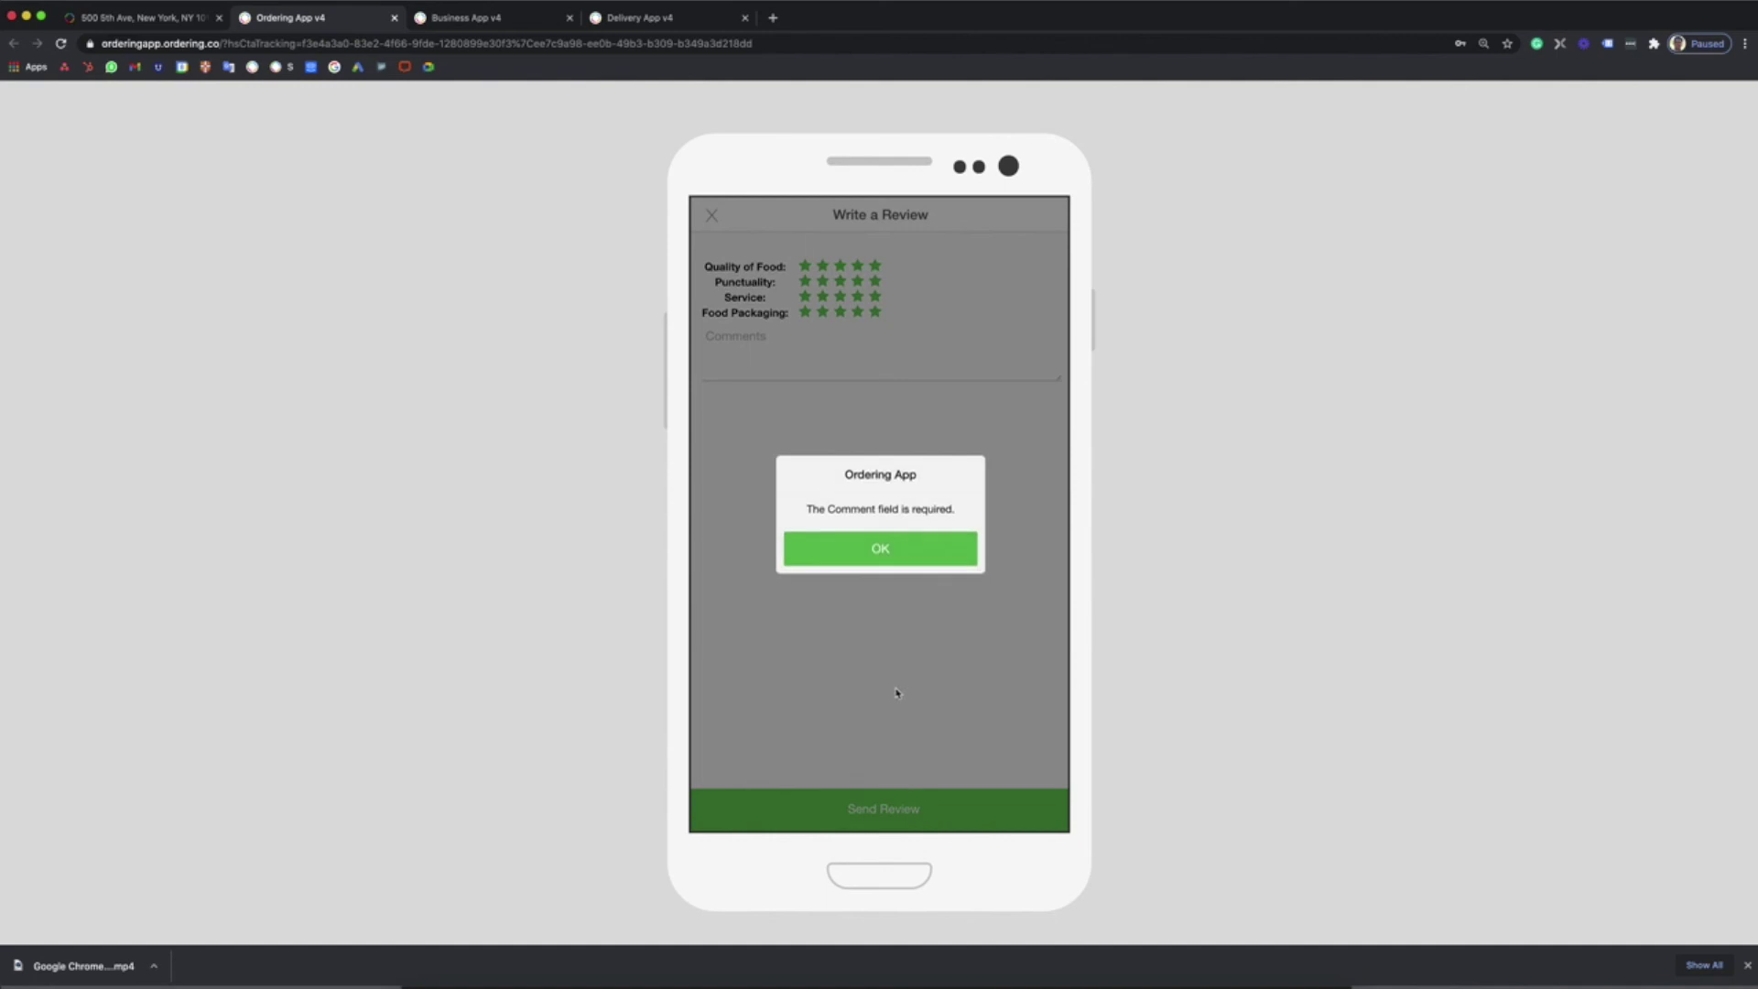
left_click(911, 560)
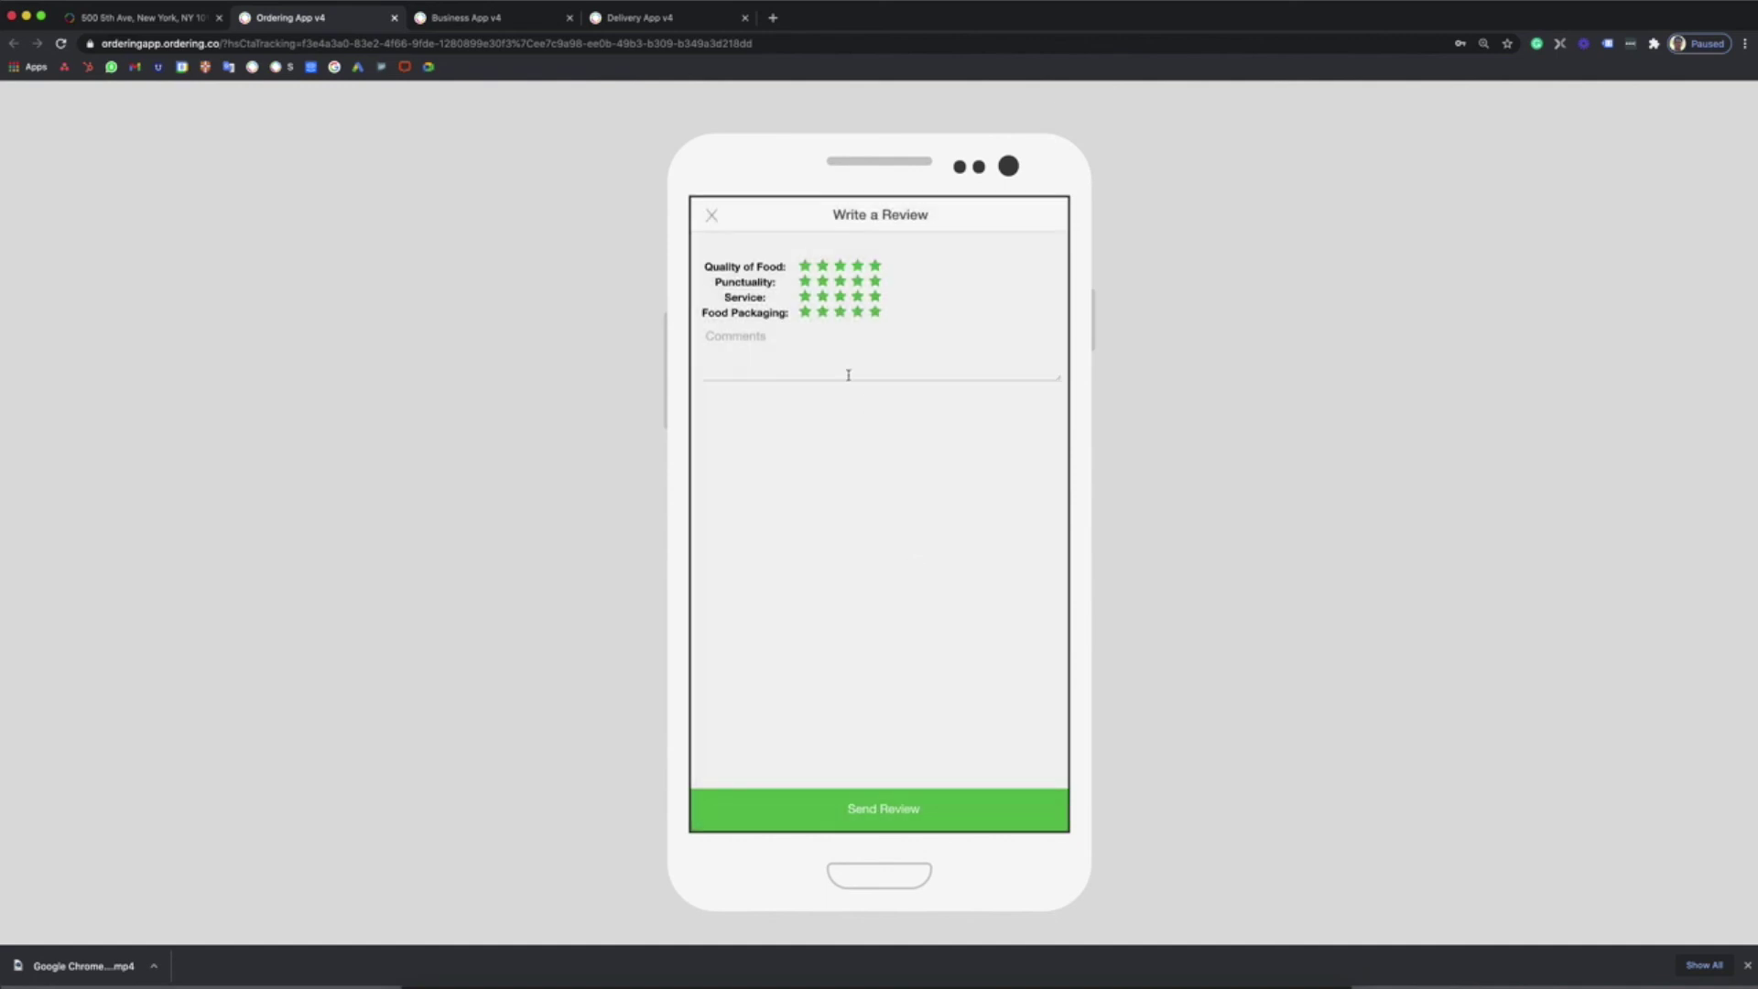
left_click(710, 216)
Step: Choose Start Order from the side menu to list the 21 businesses near New York, NY, USA
left_click(709, 216)
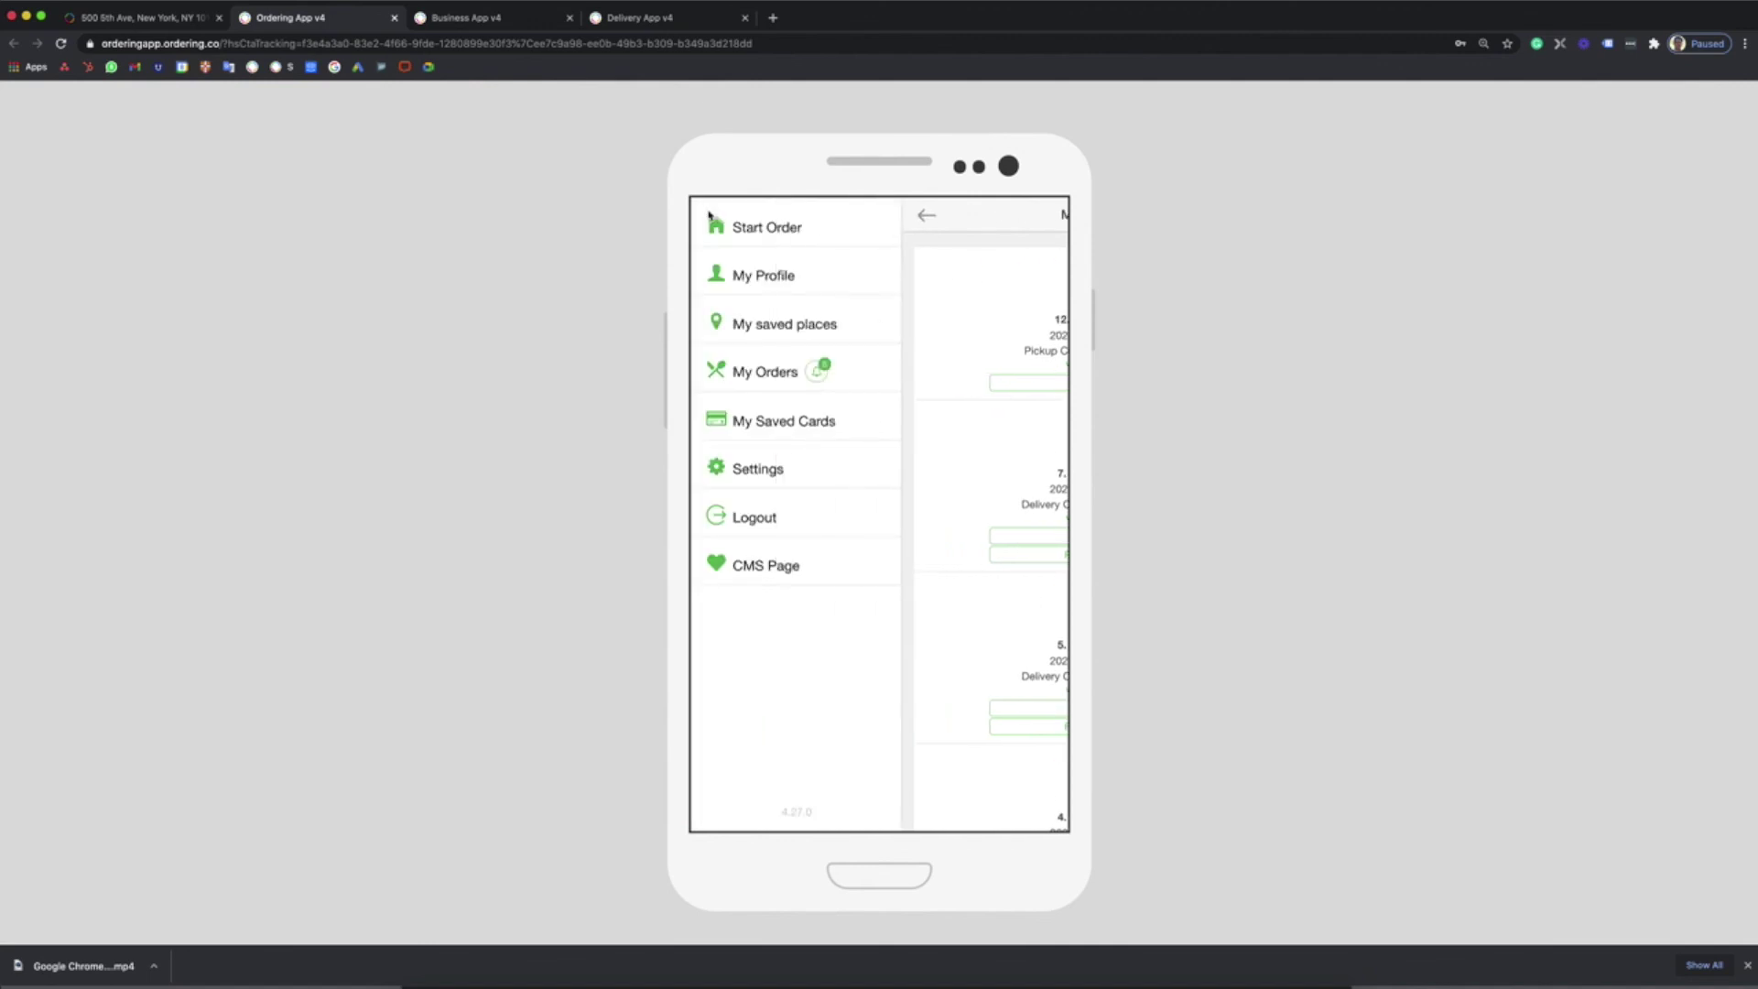
left_click(758, 228)
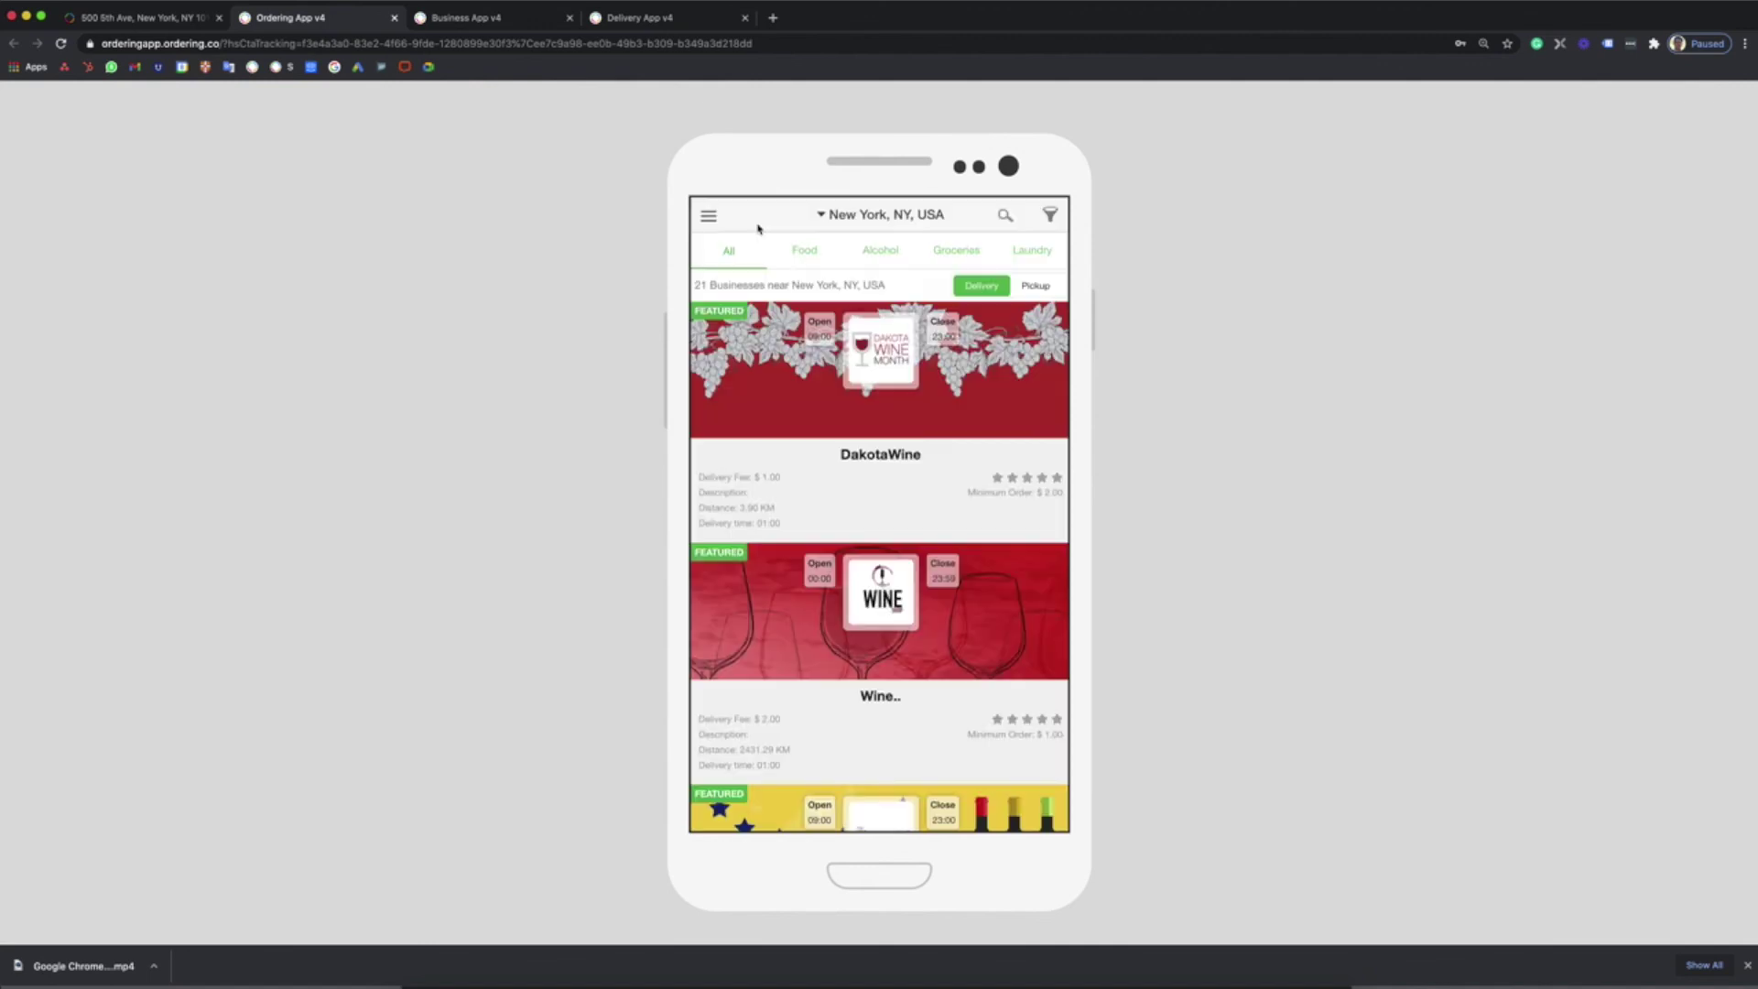